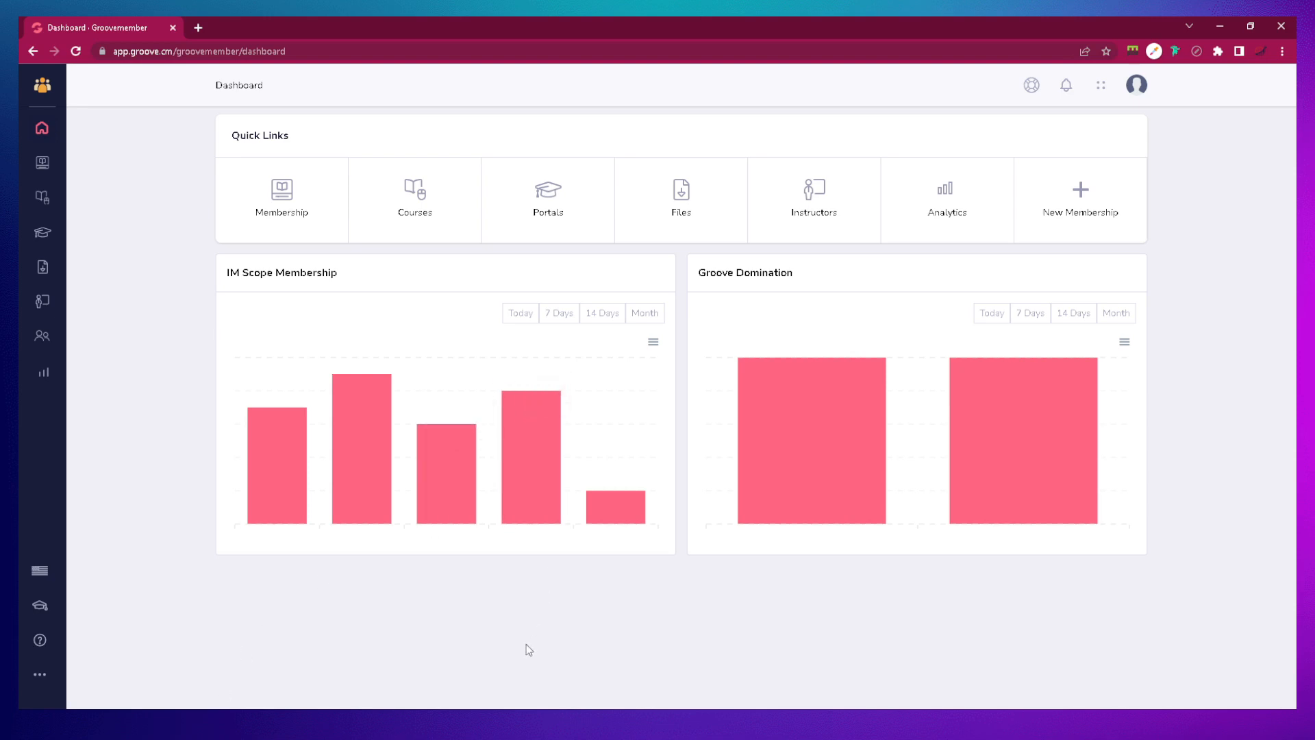
# - Start a new portal and set its domain to imscope.online
pyautogui.click(556, 214)
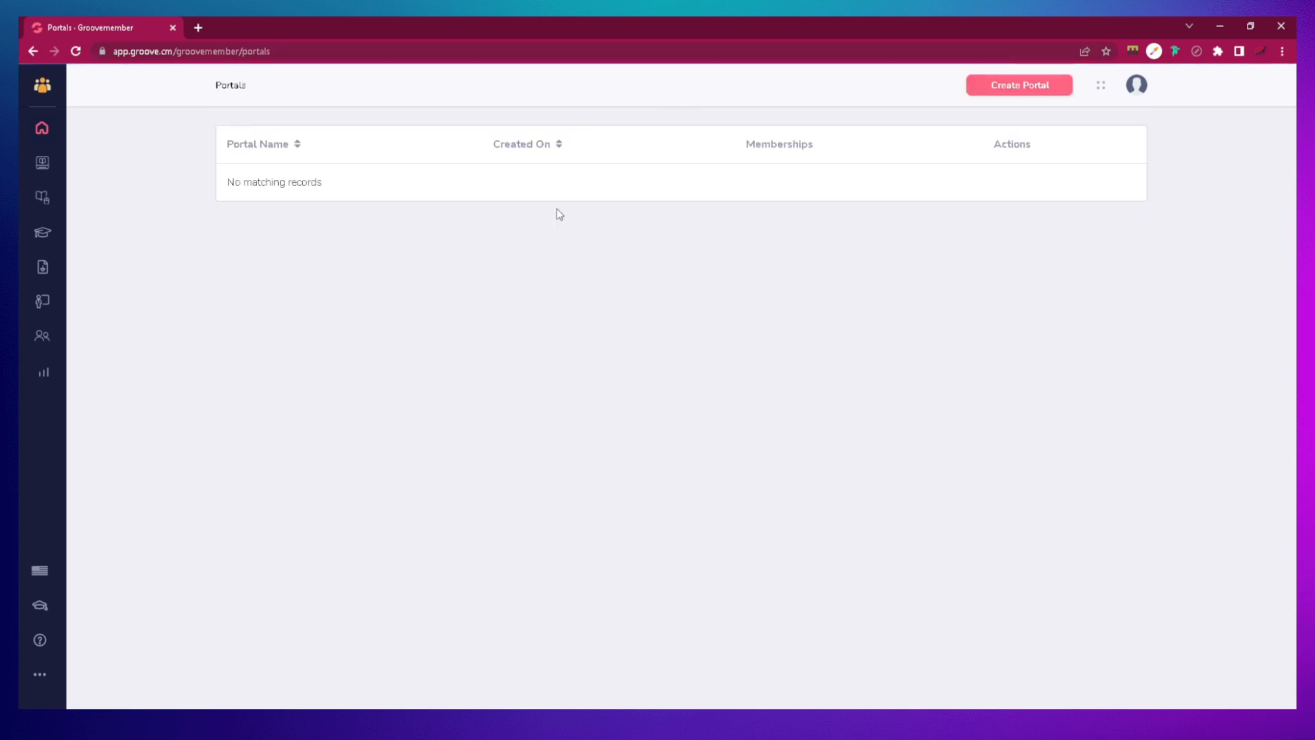
pyautogui.click(1023, 91)
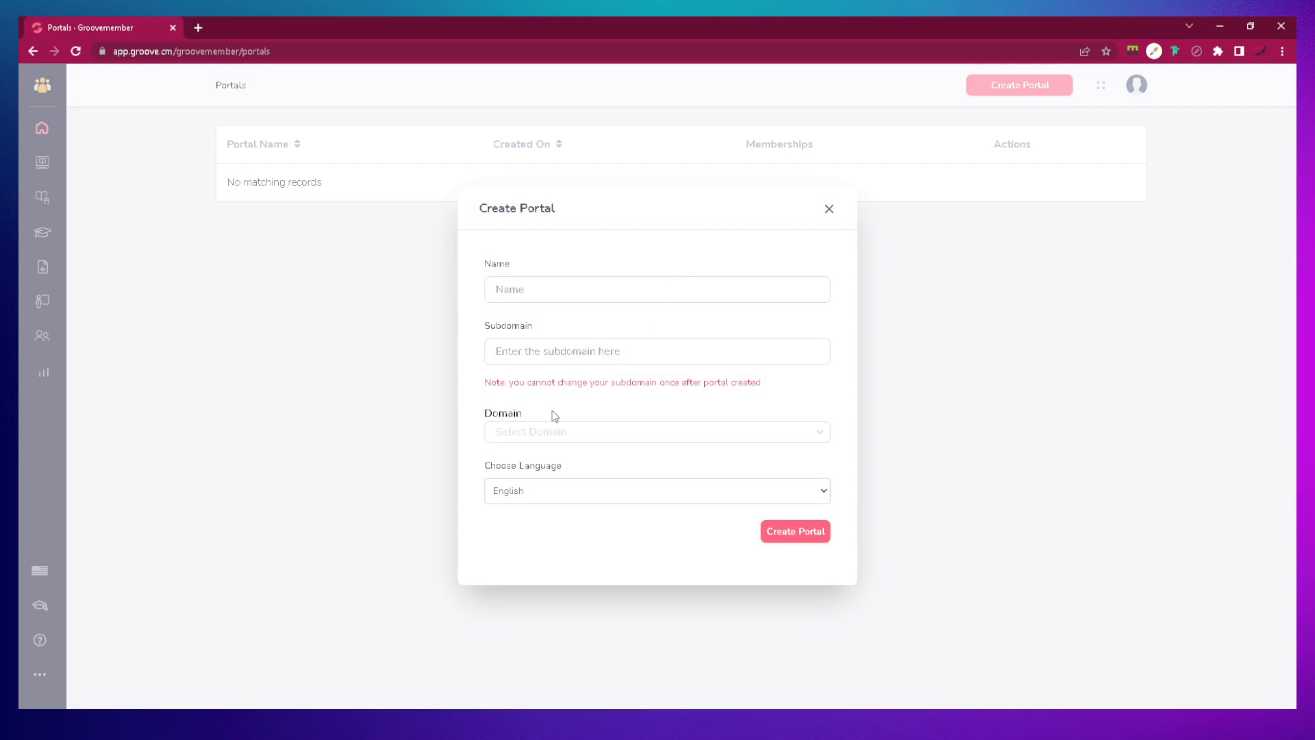
pyautogui.click(543, 433)
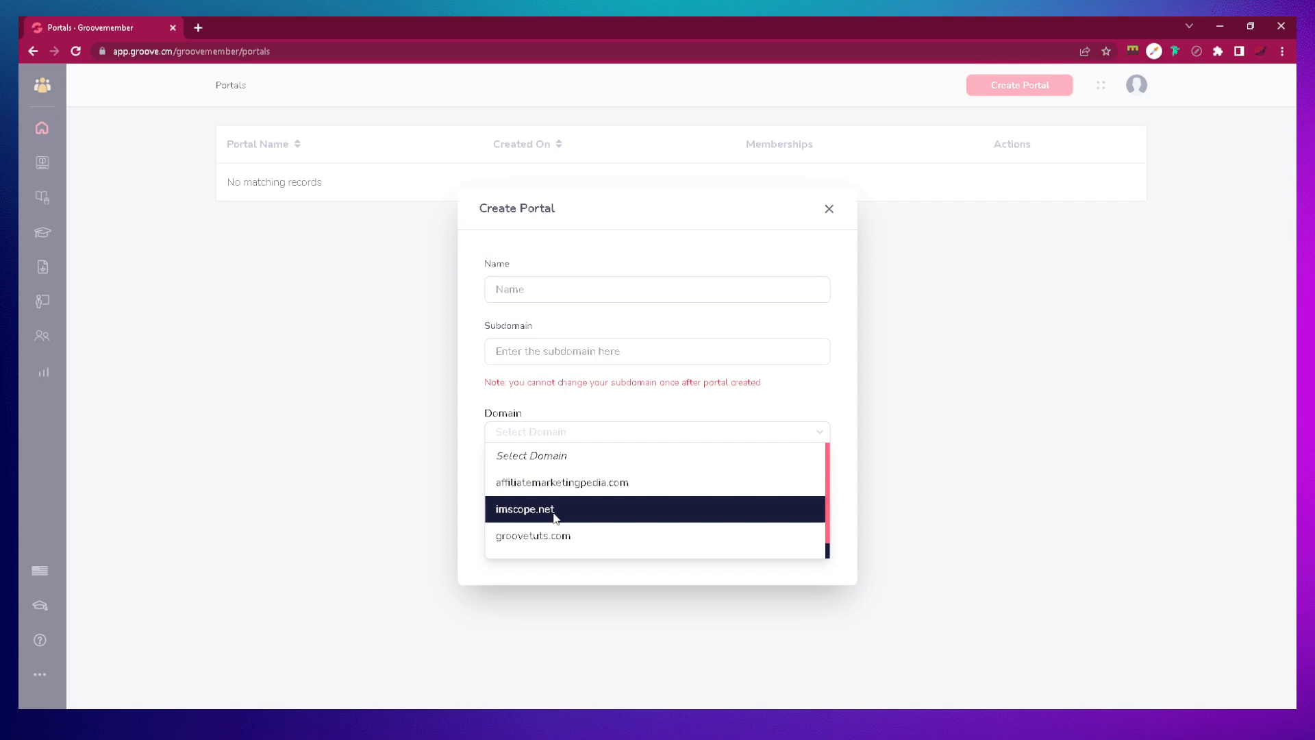
pyautogui.click(554, 510)
pyautogui.click(643, 415)
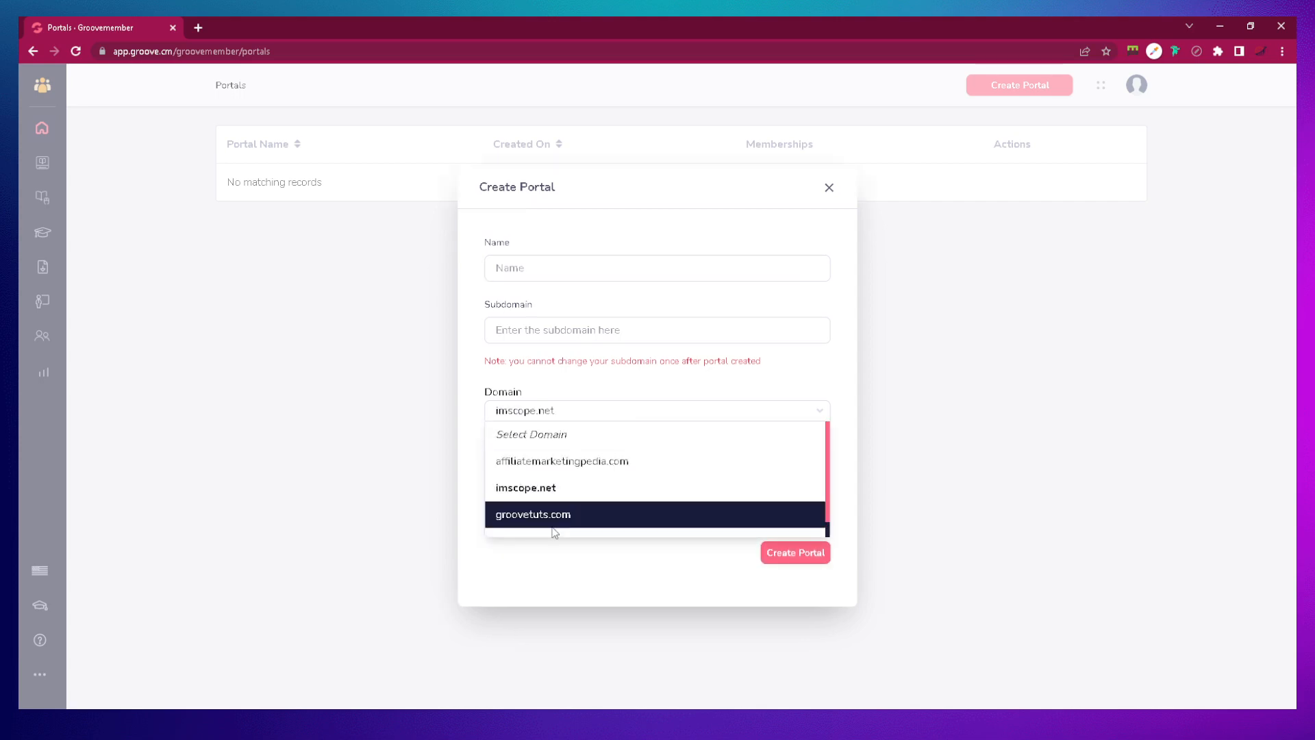
pyautogui.scroll(-1, 555, 533)
pyautogui.click(554, 531)
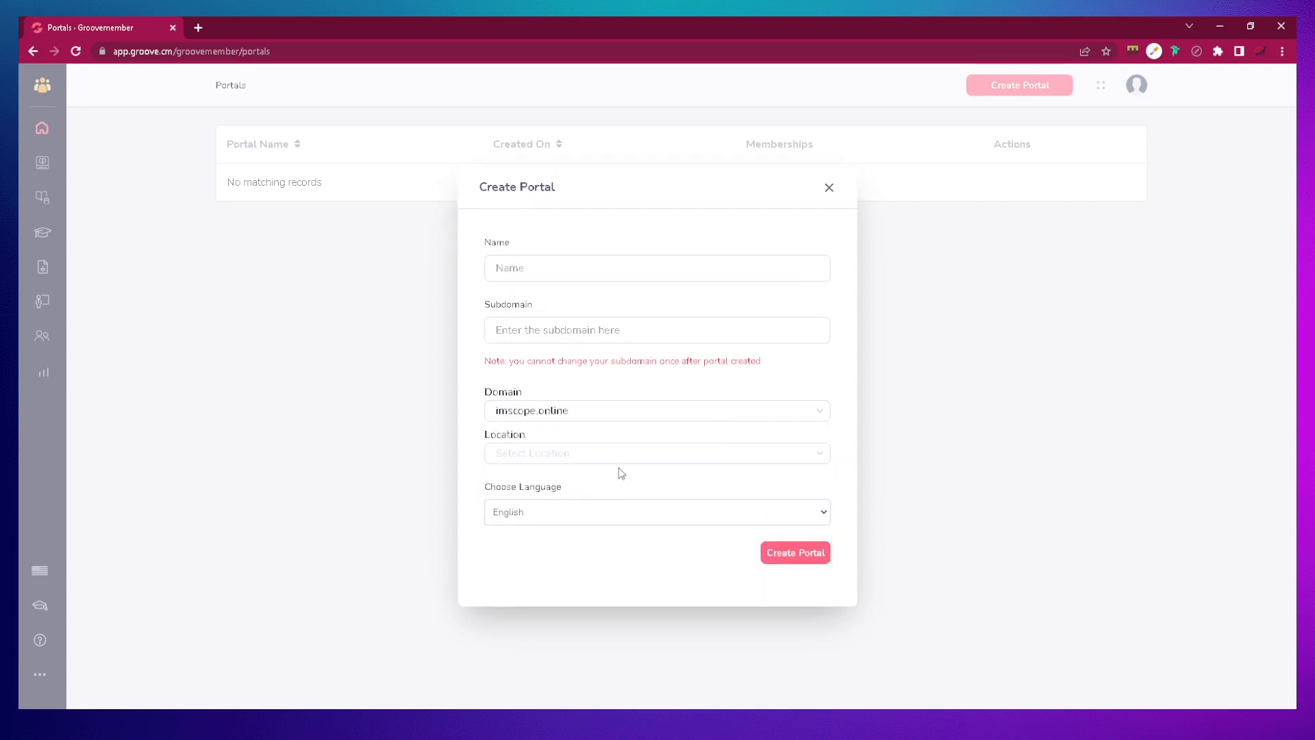
# - Create the portal as Internet Marketing Scope with subdomain imscope, located at the subdomain portal.imscope.online
pyautogui.click(642, 454)
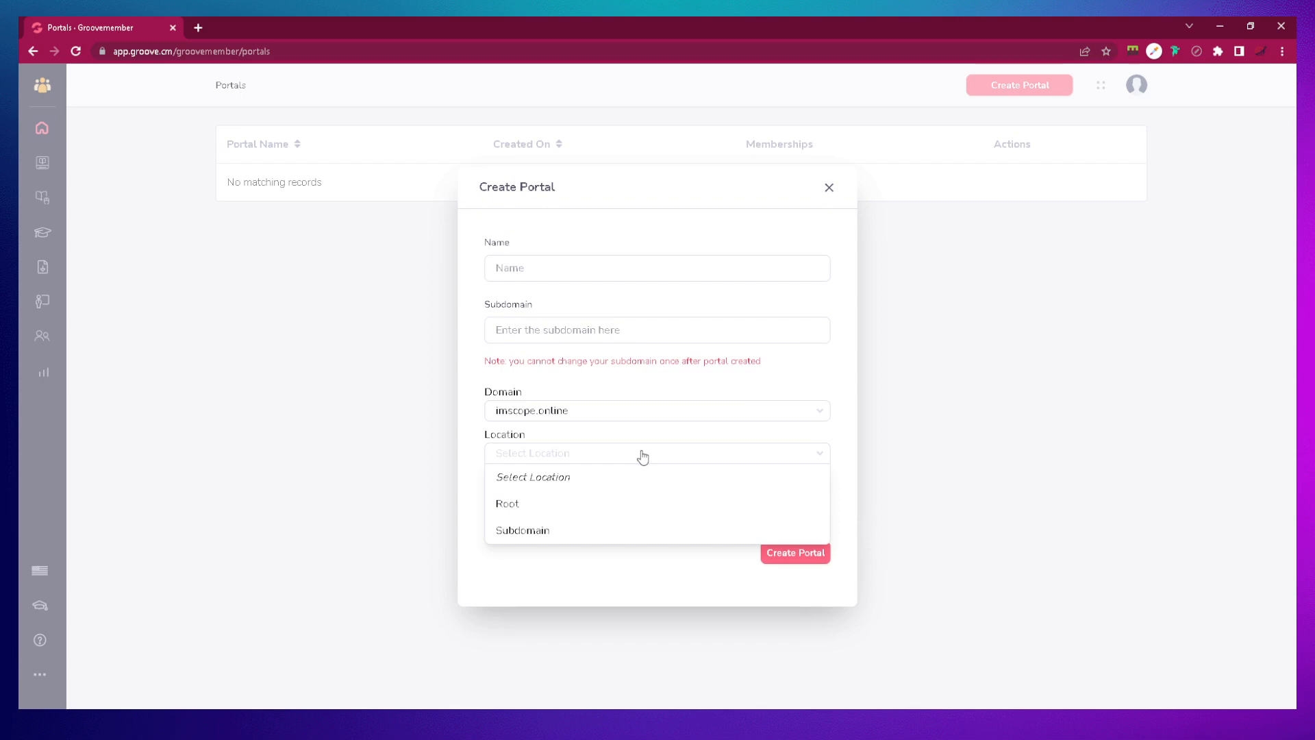
pyautogui.click(538, 533)
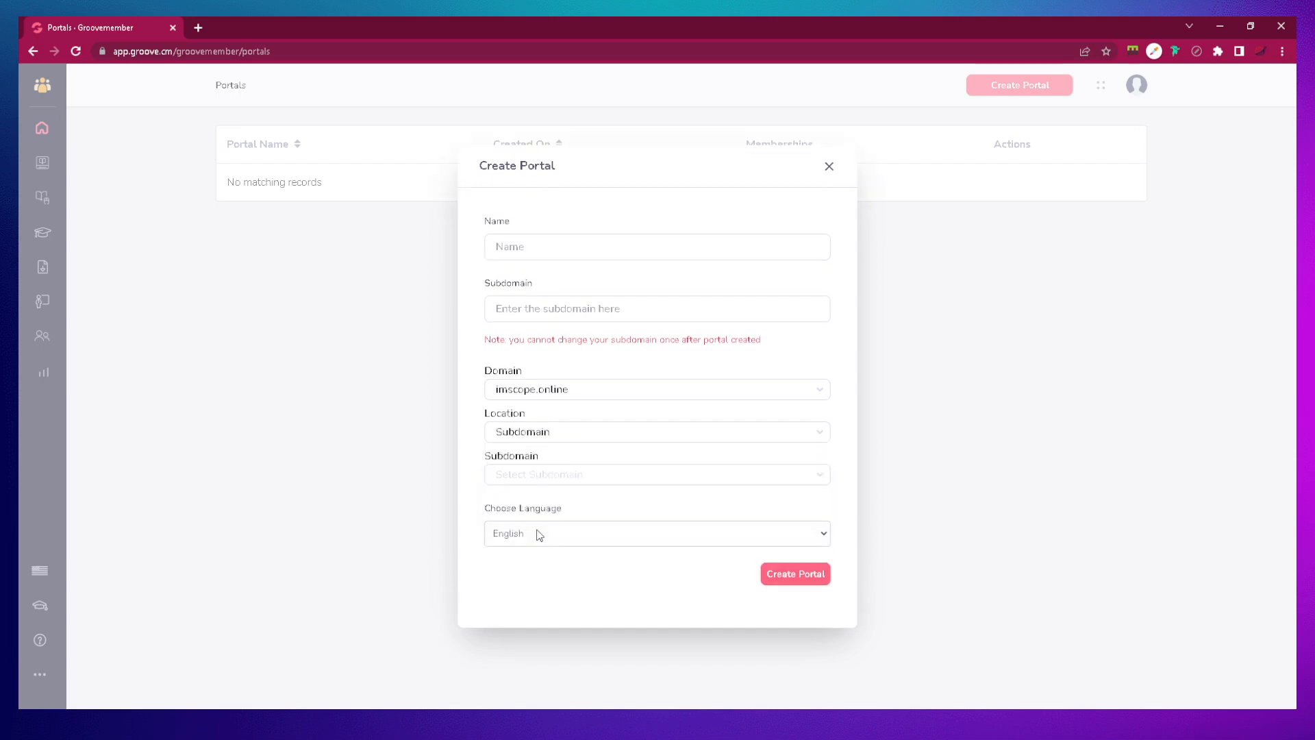
pyautogui.click(594, 472)
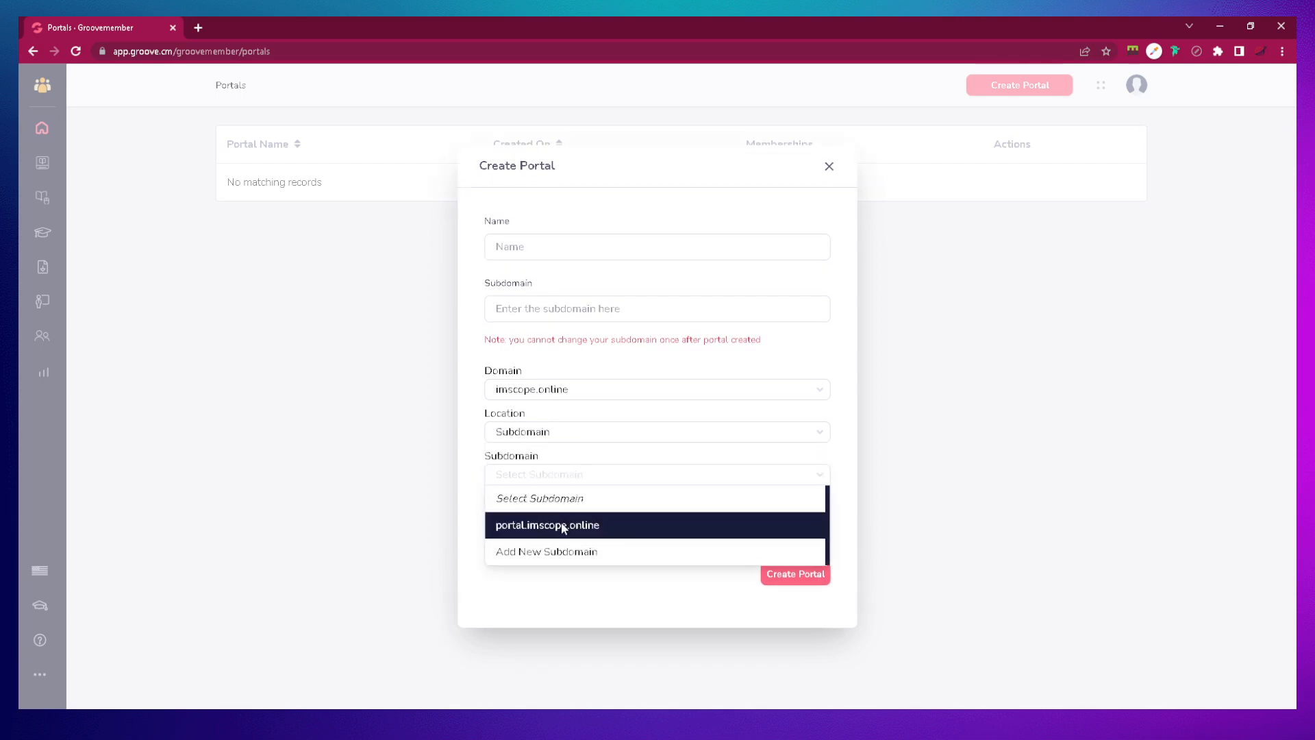
pyautogui.click(610, 525)
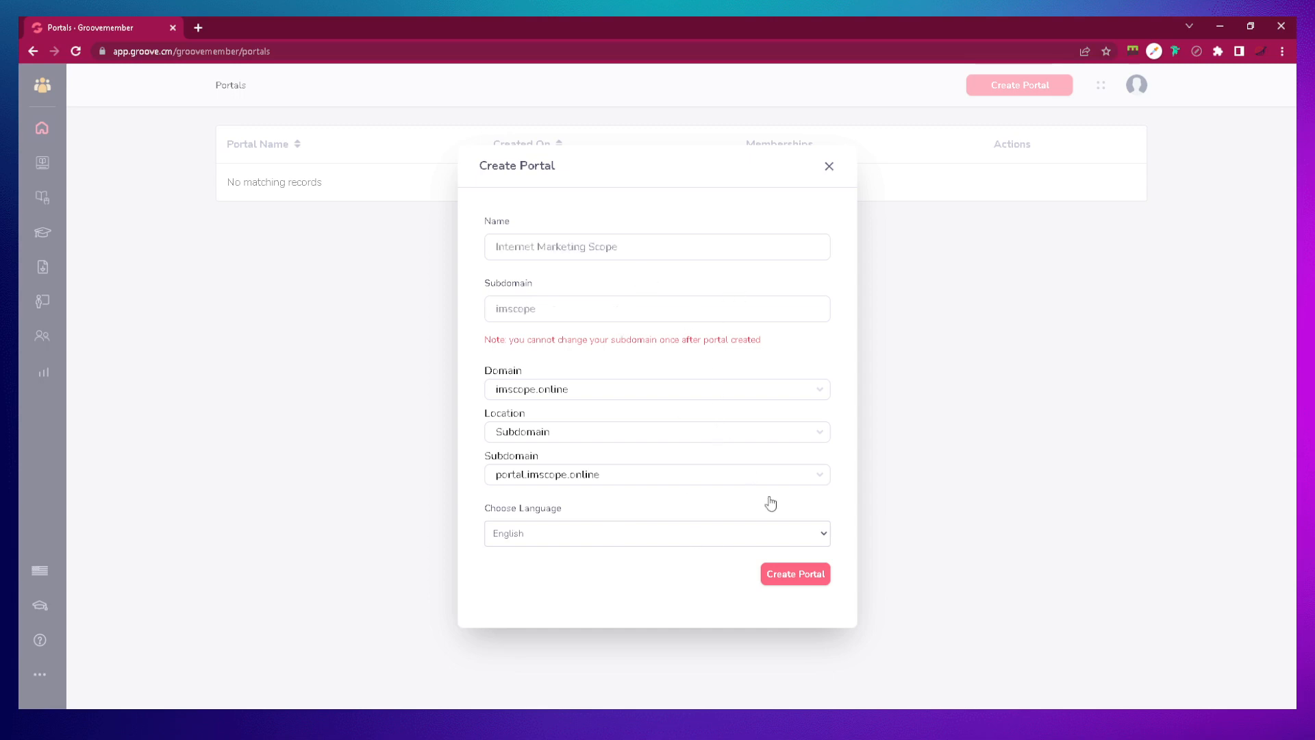
pyautogui.click(806, 579)
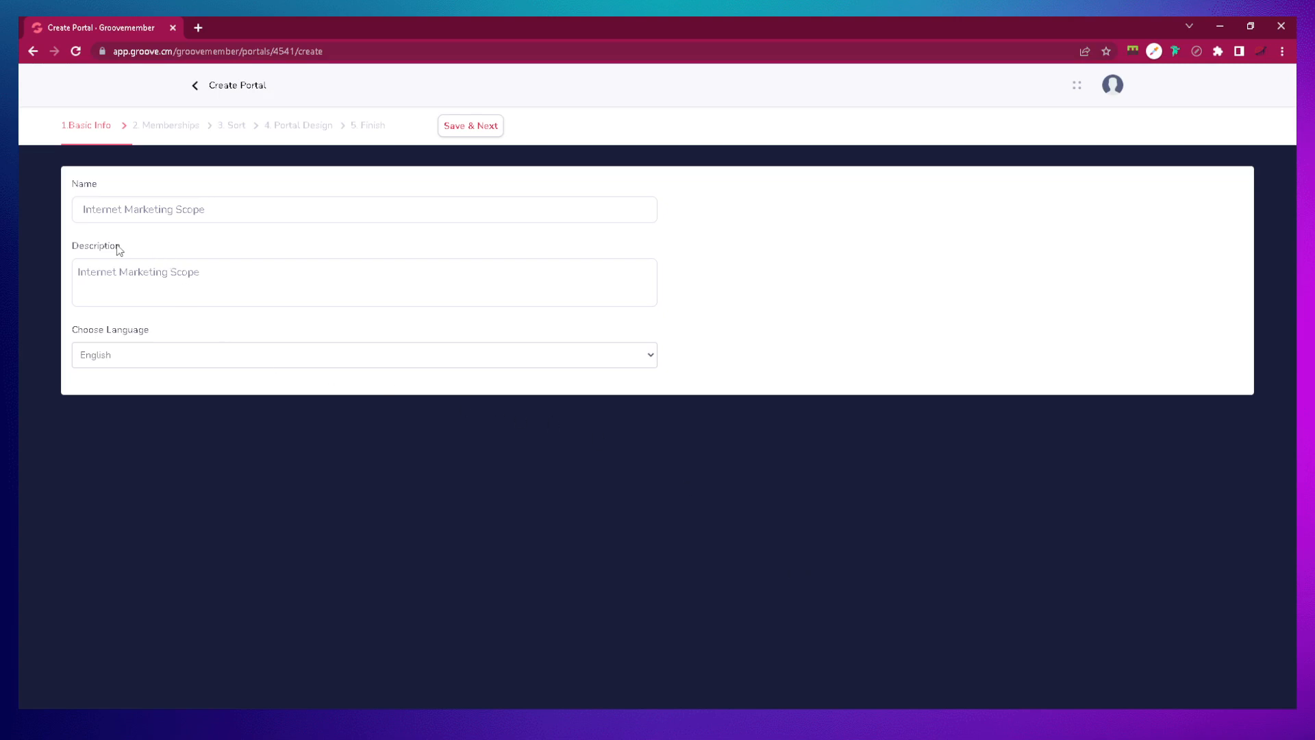
# - Add both Groove Domination memberships and IM Scope Membership to the portal, and display only accessible memberships
pyautogui.click(470, 131)
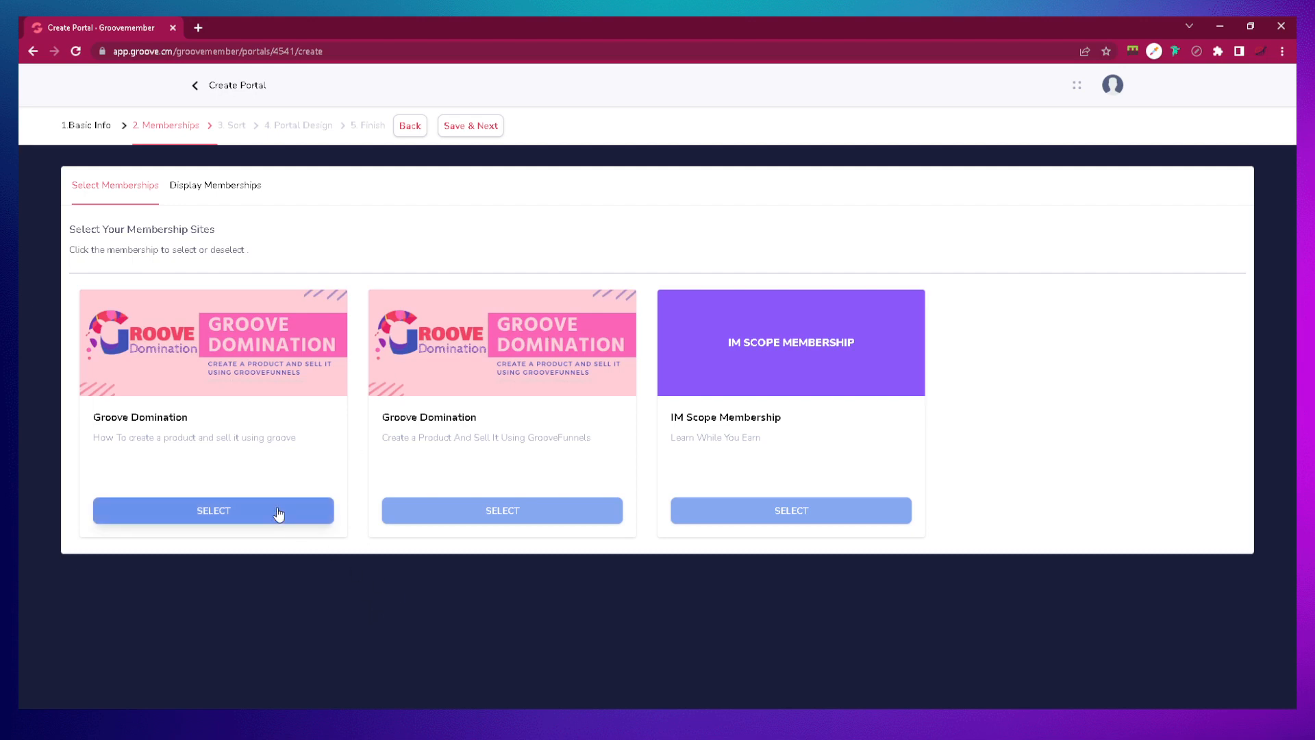
pyautogui.click(299, 511)
pyautogui.click(464, 509)
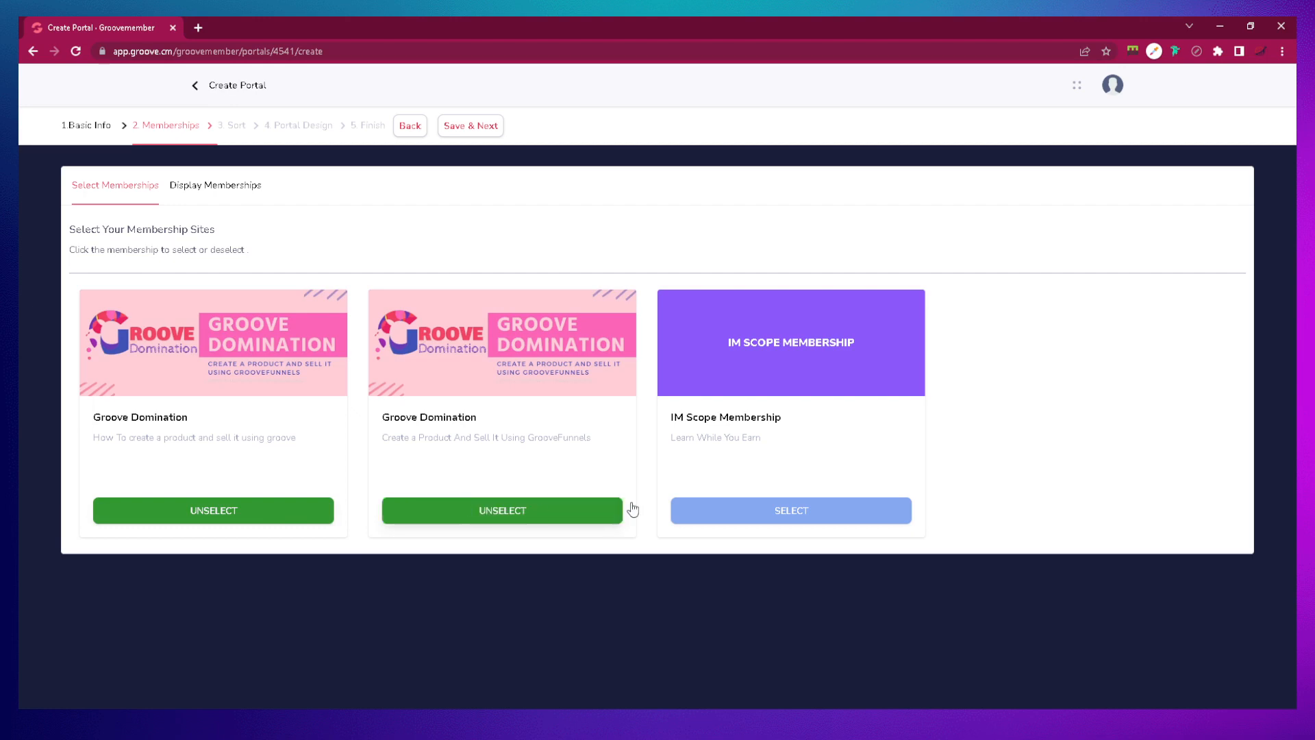
pyautogui.click(744, 515)
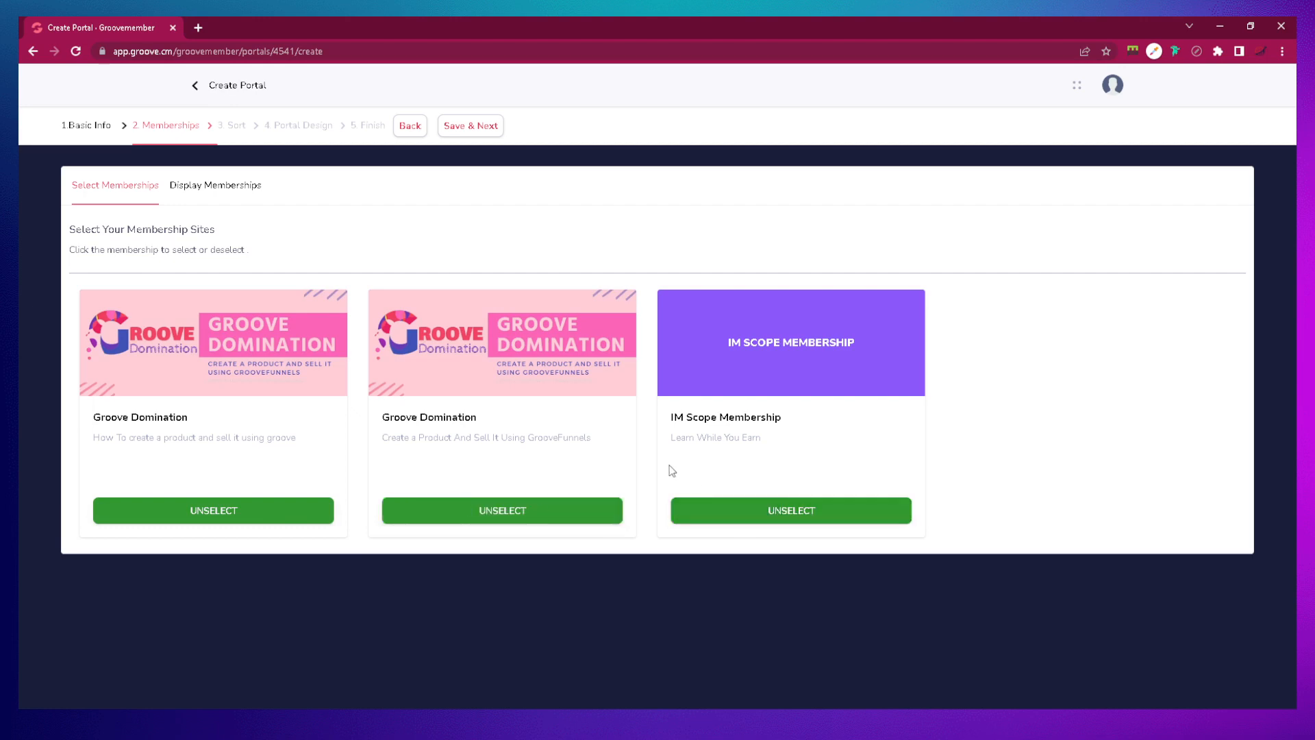
pyautogui.click(220, 189)
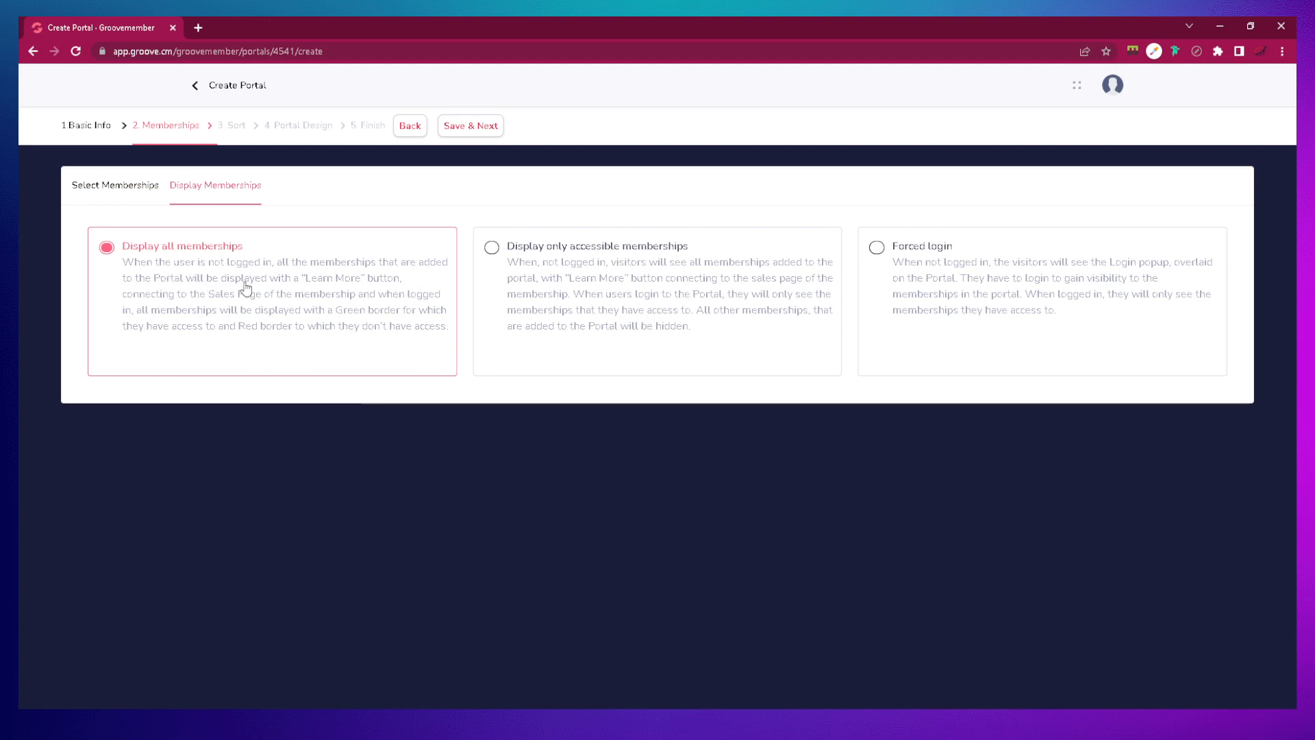
pyautogui.click(659, 283)
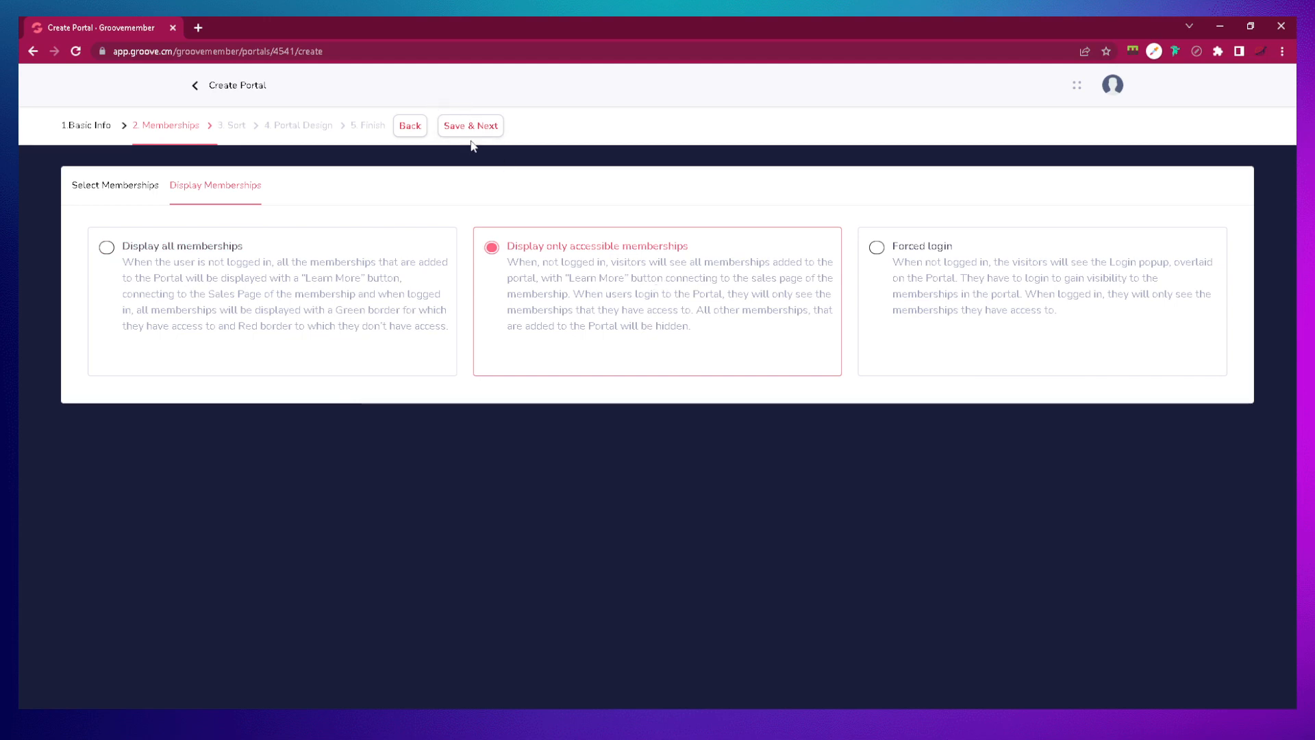
# - Place IM Scope Membership first in the membership sort order and save it
pyautogui.click(487, 128)
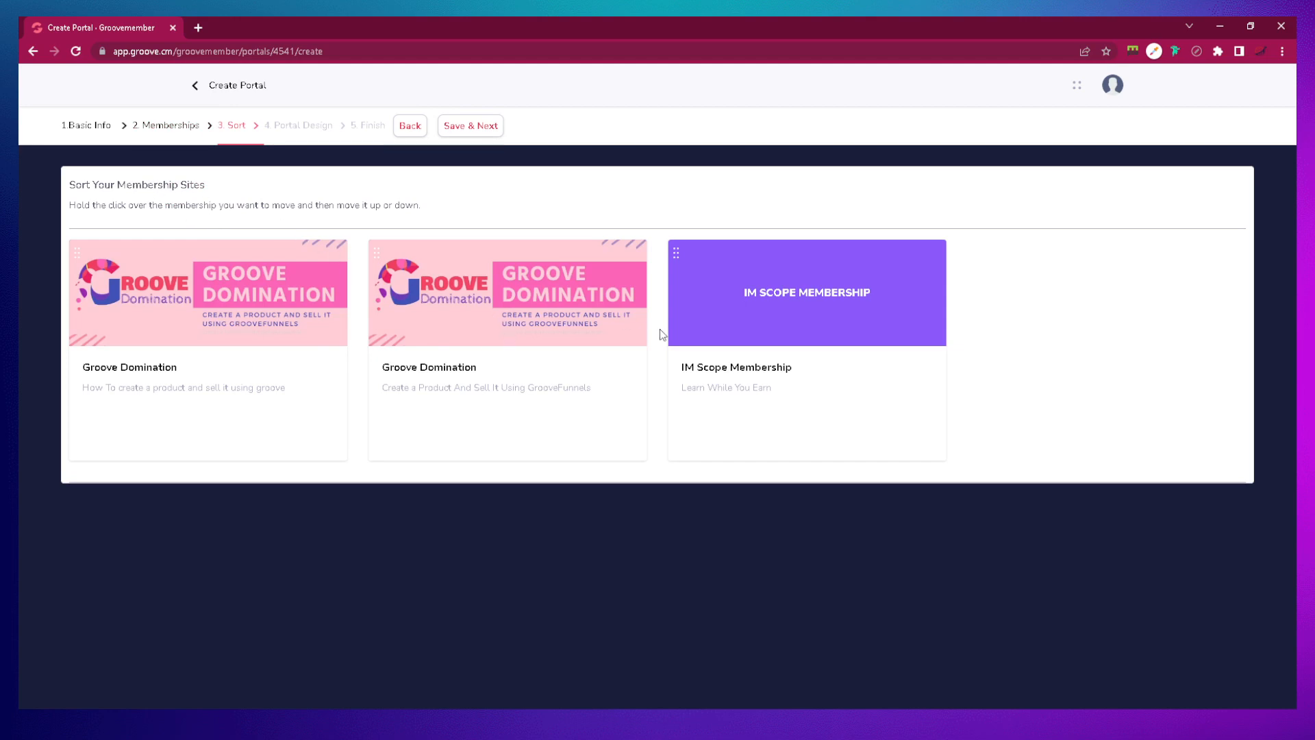
pyautogui.moveTo(676, 250); pyautogui.dragTo(176, 241)
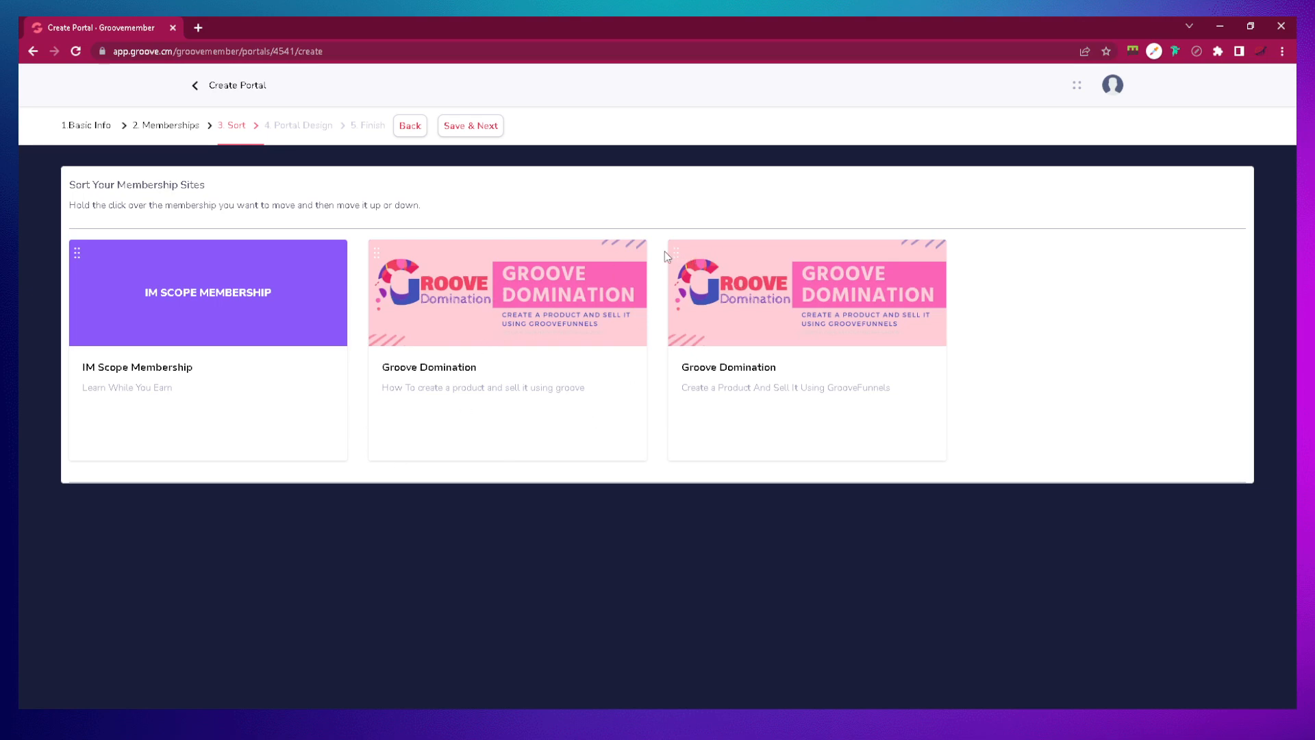
pyautogui.click(484, 130)
# - Open the "Your Global Digital Training Partner" template for customization
pyautogui.moveTo(481, 400)
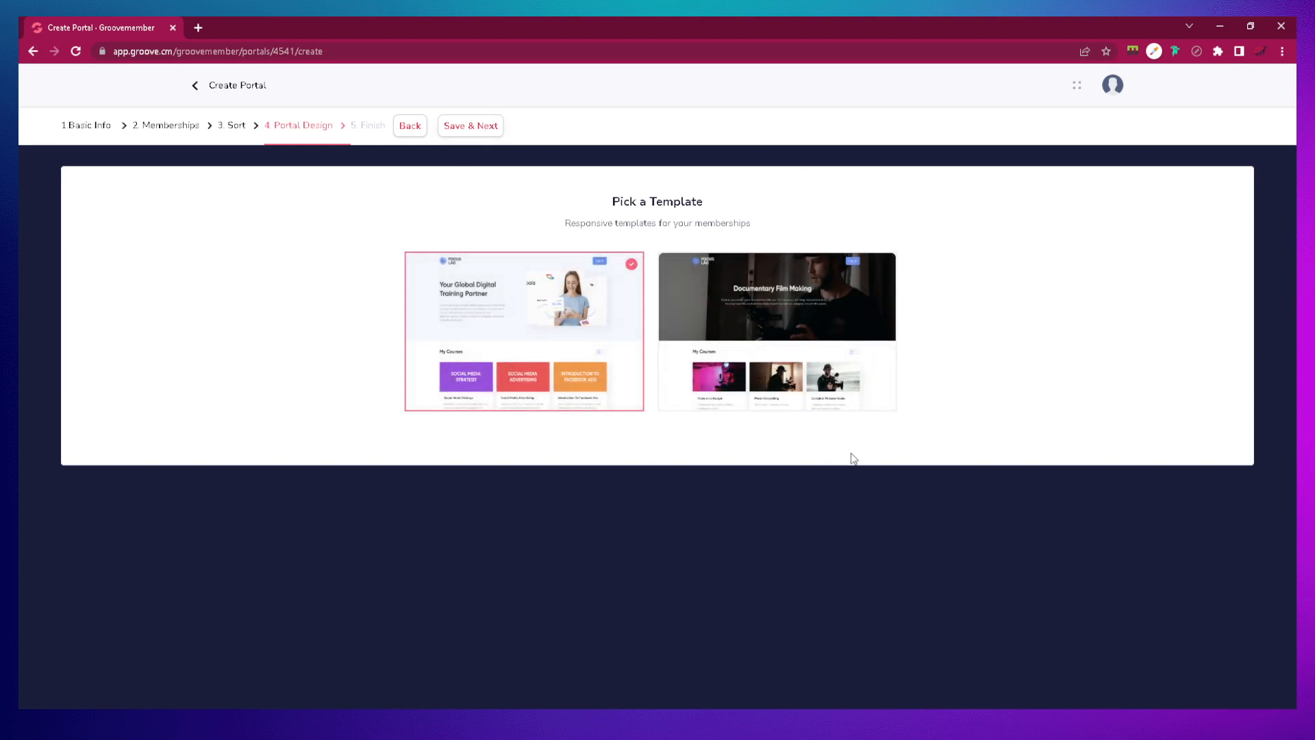
pyautogui.moveTo(548, 370)
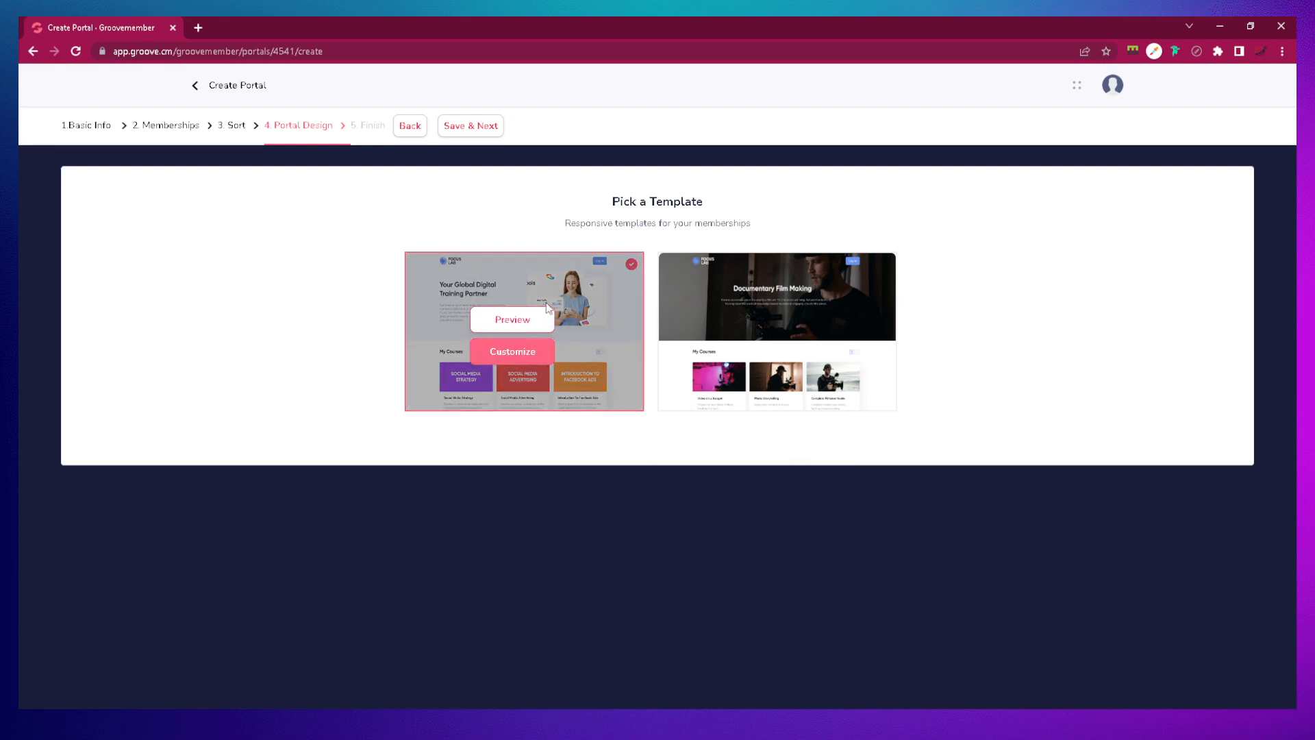
pyautogui.click(519, 353)
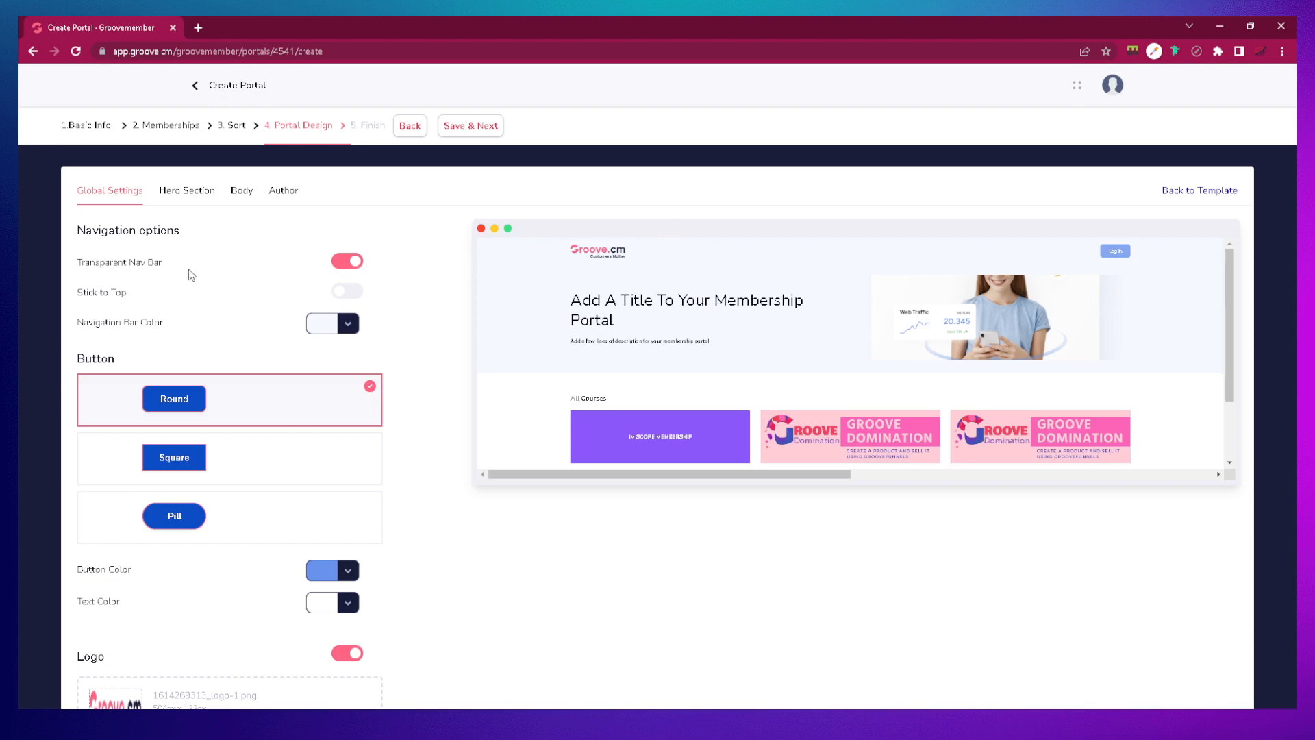
# - Disable the transparent navigation bar and set the navigation bar color to light grey #efefef
pyautogui.scroll(-3, 277, 305)
pyautogui.scroll(3, 277, 305)
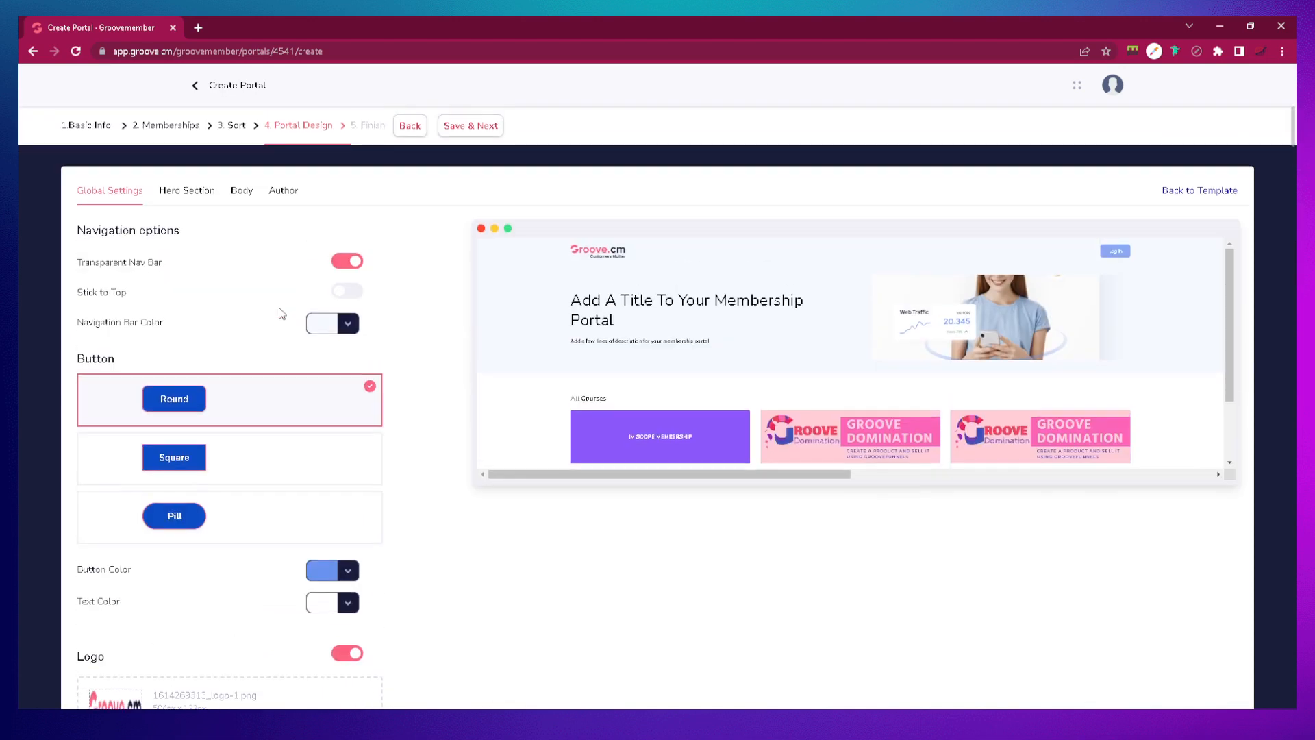
pyautogui.click(357, 264)
pyautogui.click(319, 334)
pyautogui.click(232, 359)
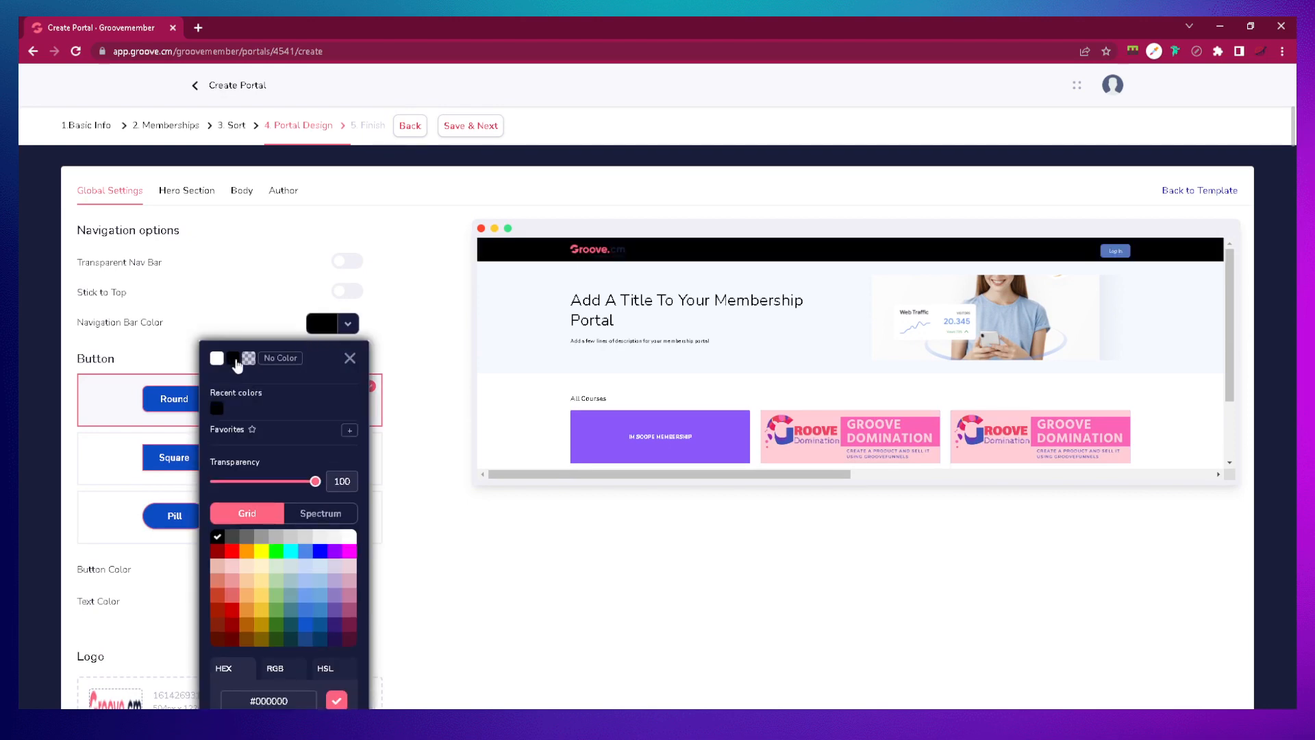
pyautogui.click(320, 537)
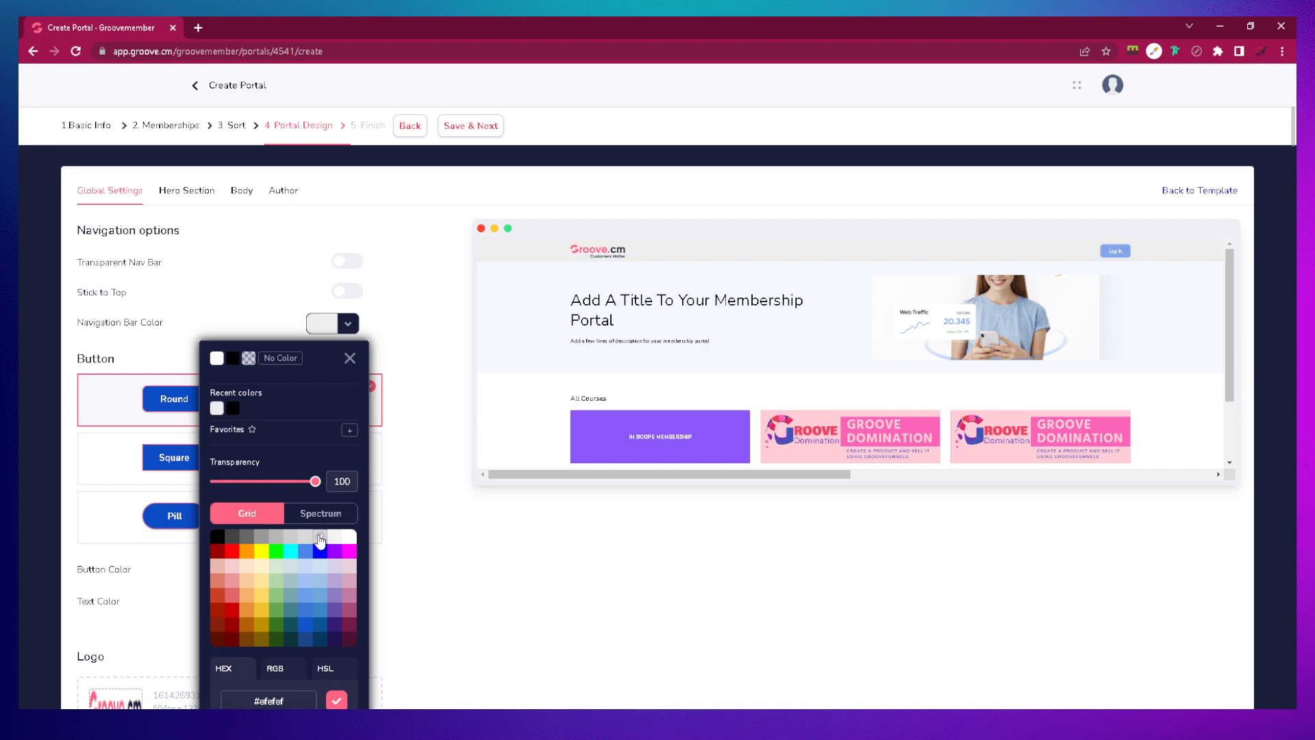
pyautogui.click(402, 362)
# - Try the Square and Round button styles, and set the portal's button style to Pill
pyautogui.scroll(-1, 315, 424)
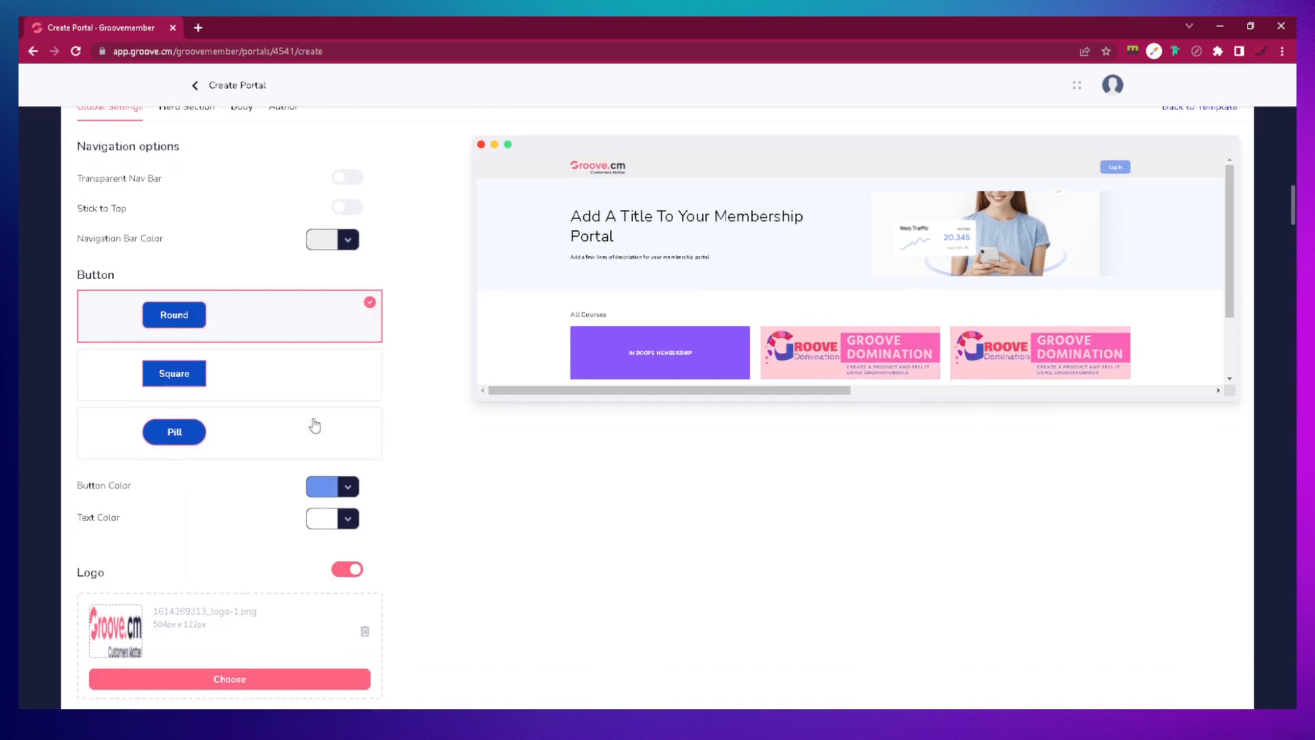
pyautogui.click(200, 431)
pyautogui.click(218, 367)
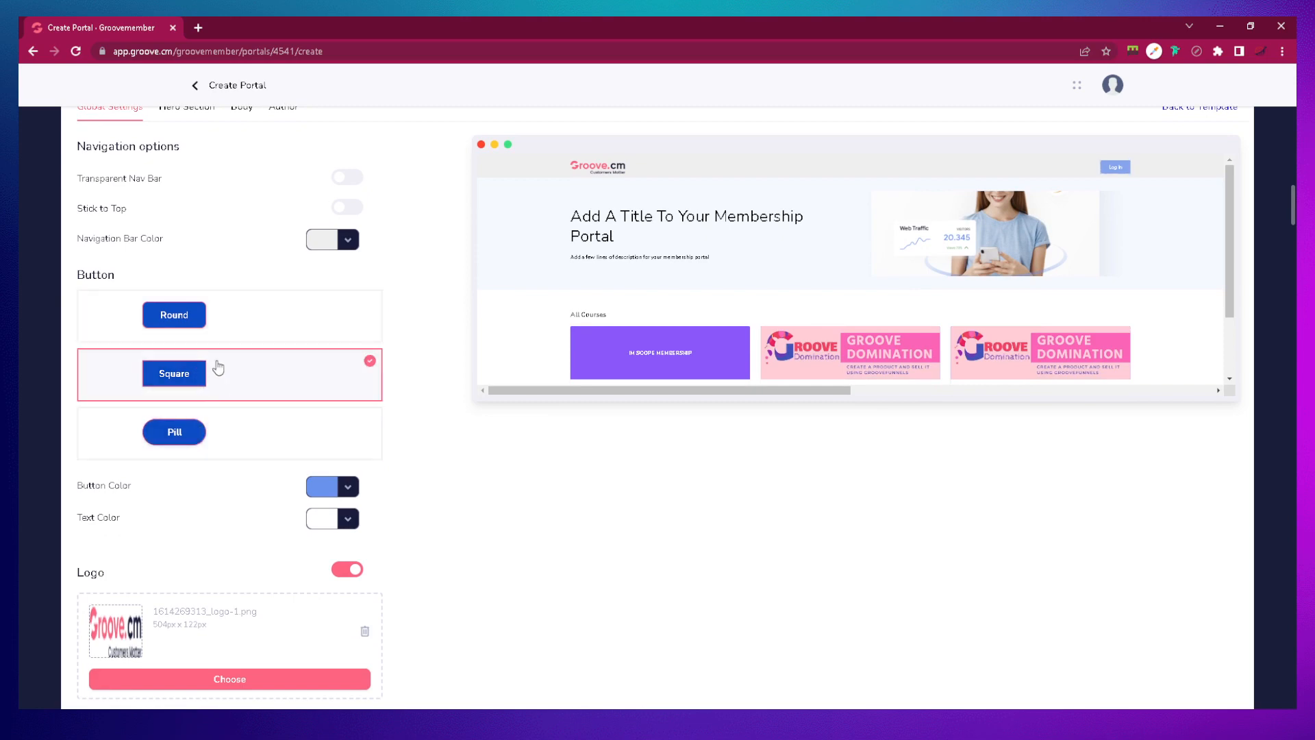
pyautogui.click(233, 326)
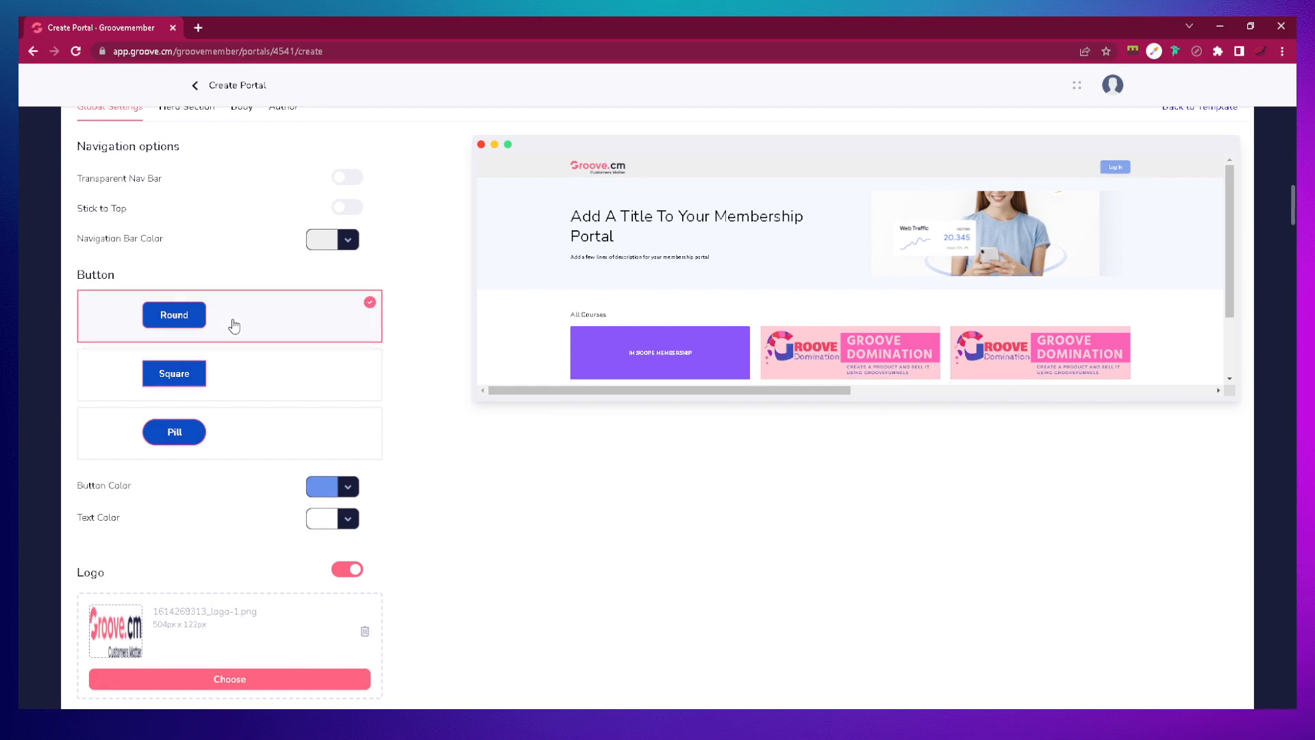
pyautogui.click(218, 432)
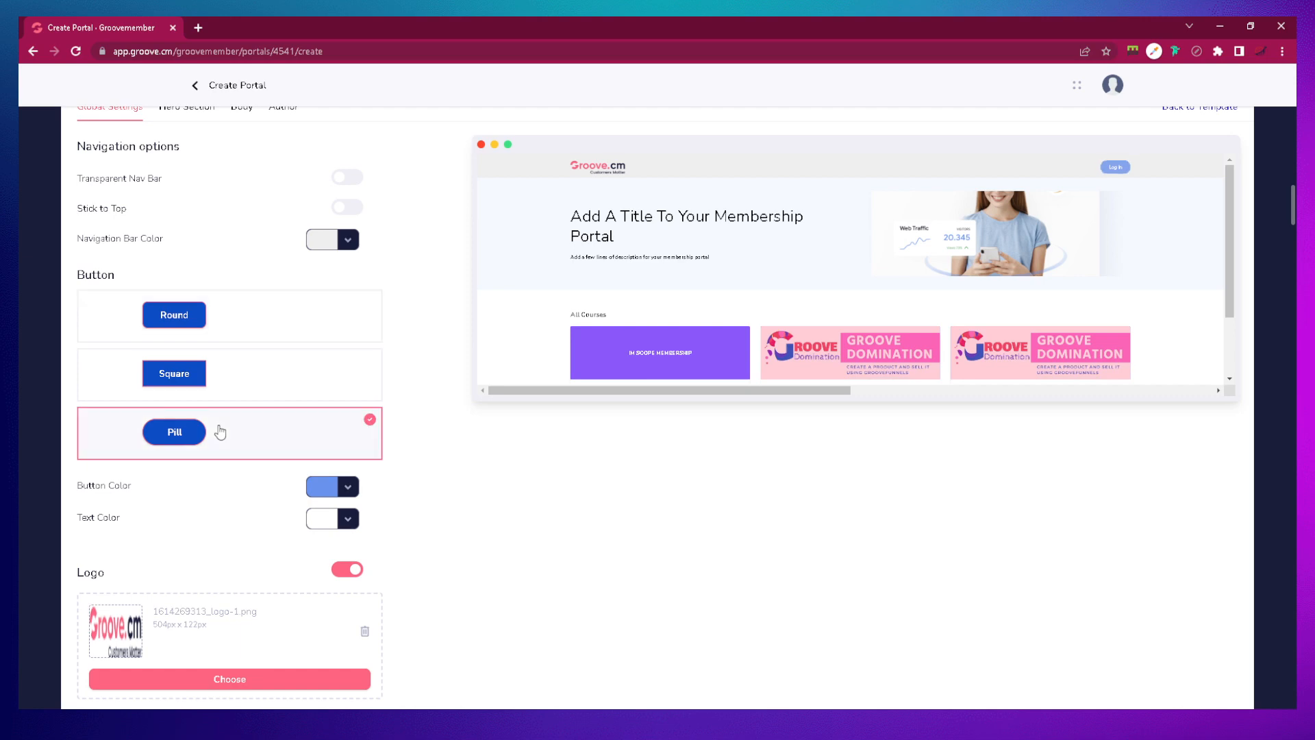
# - Set the button color to dark red from the color grid and check it in the portal preview
pyautogui.scroll(-2, 373, 487)
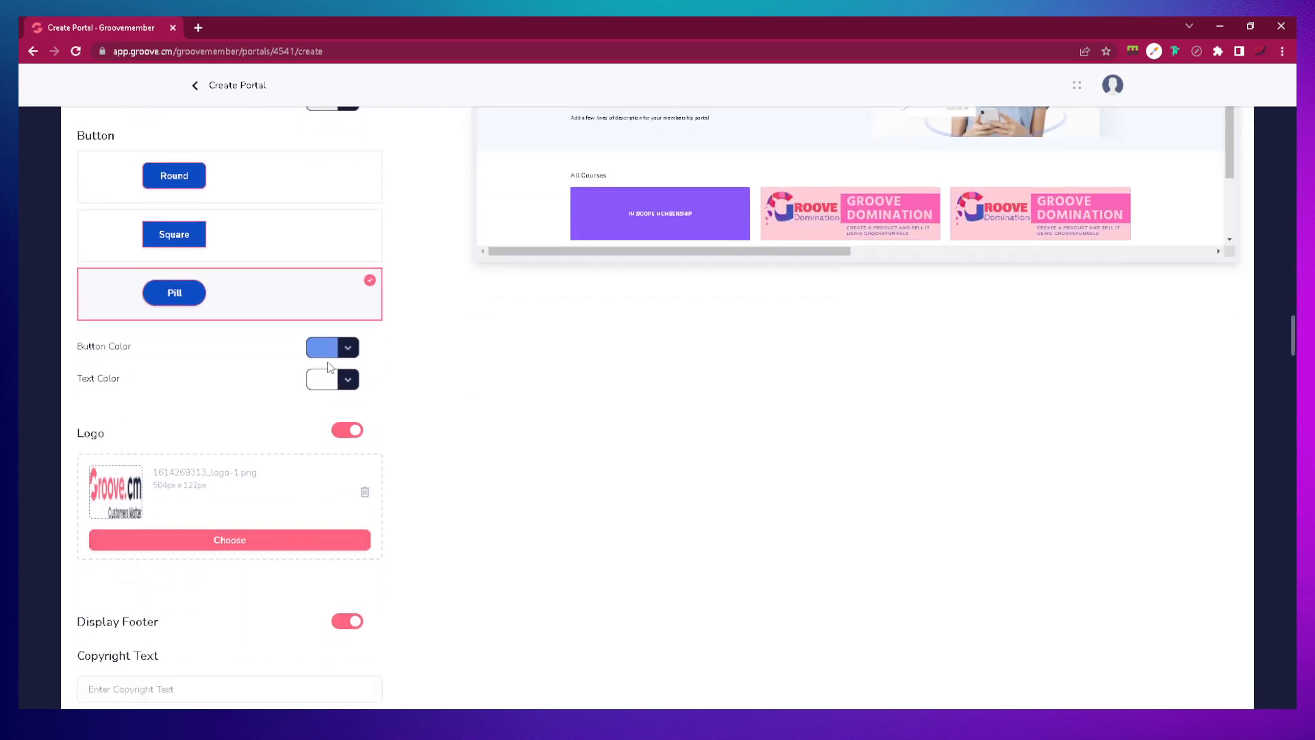
pyautogui.click(322, 349)
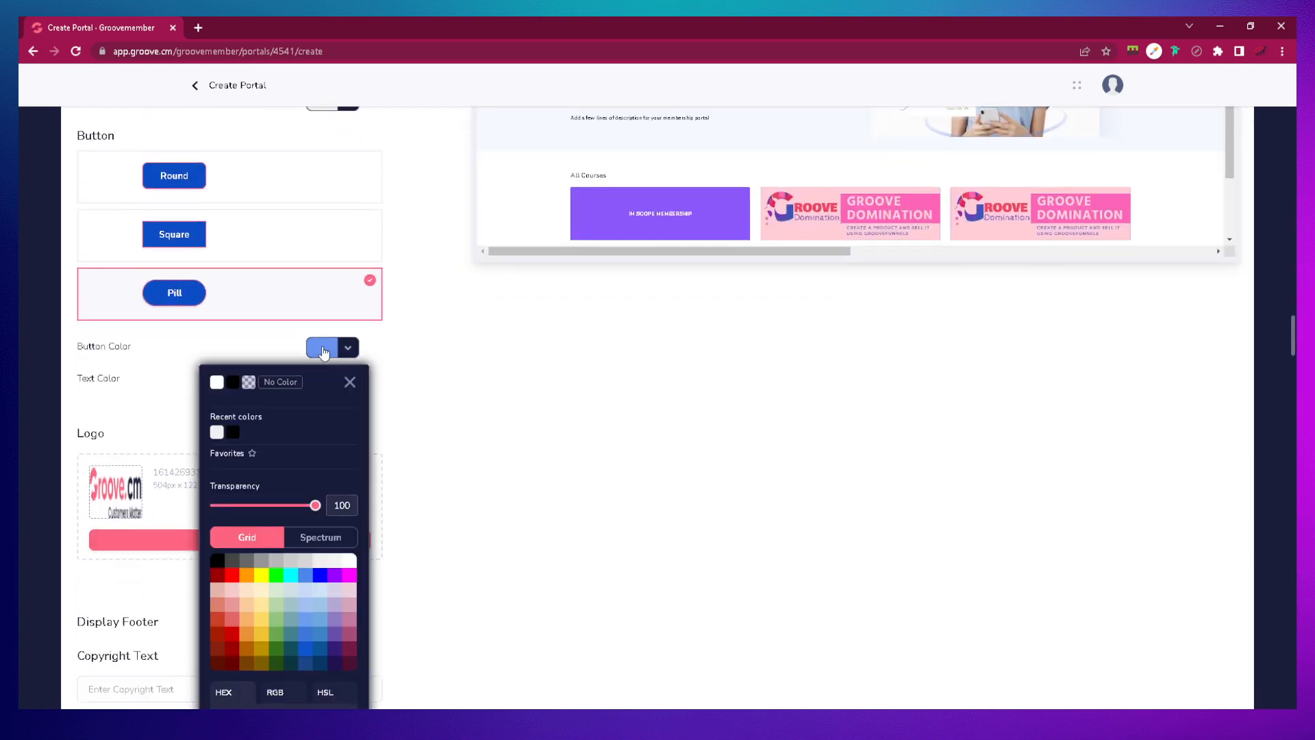
pyautogui.scroll(-1, 314, 459)
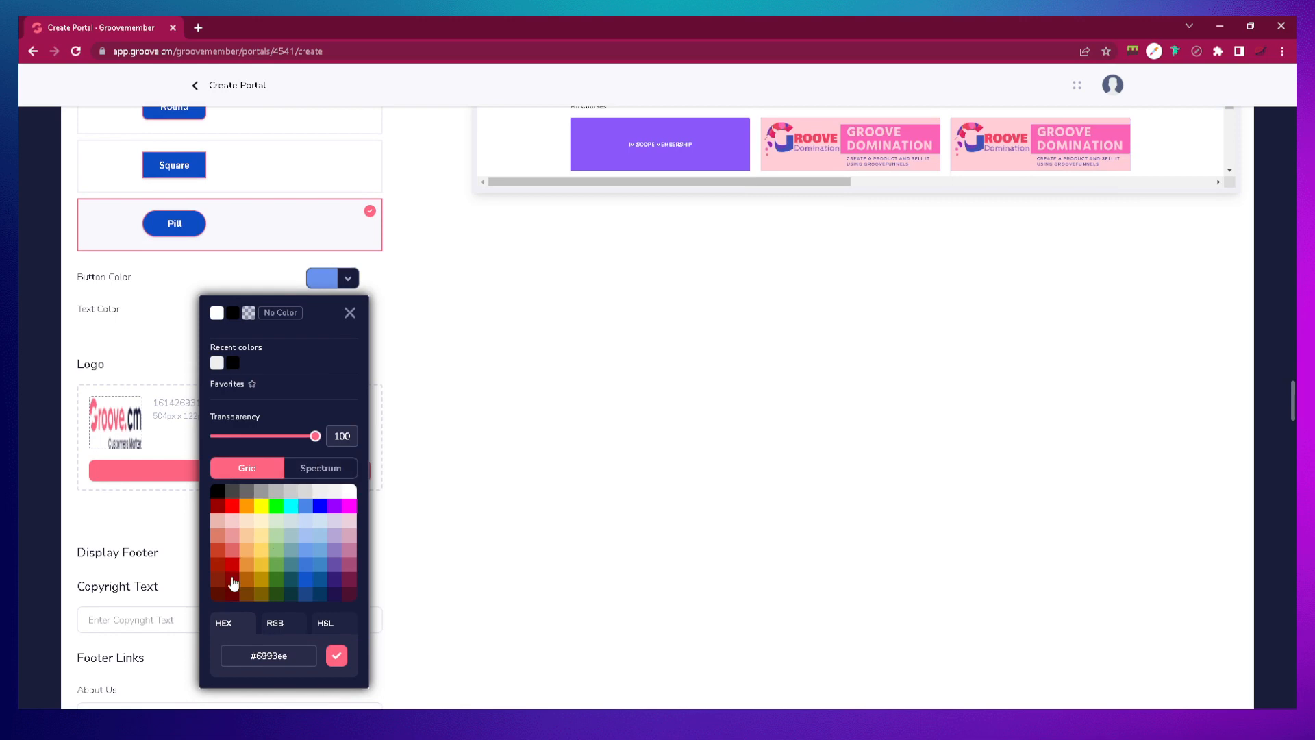
pyautogui.click(233, 581)
pyautogui.click(435, 321)
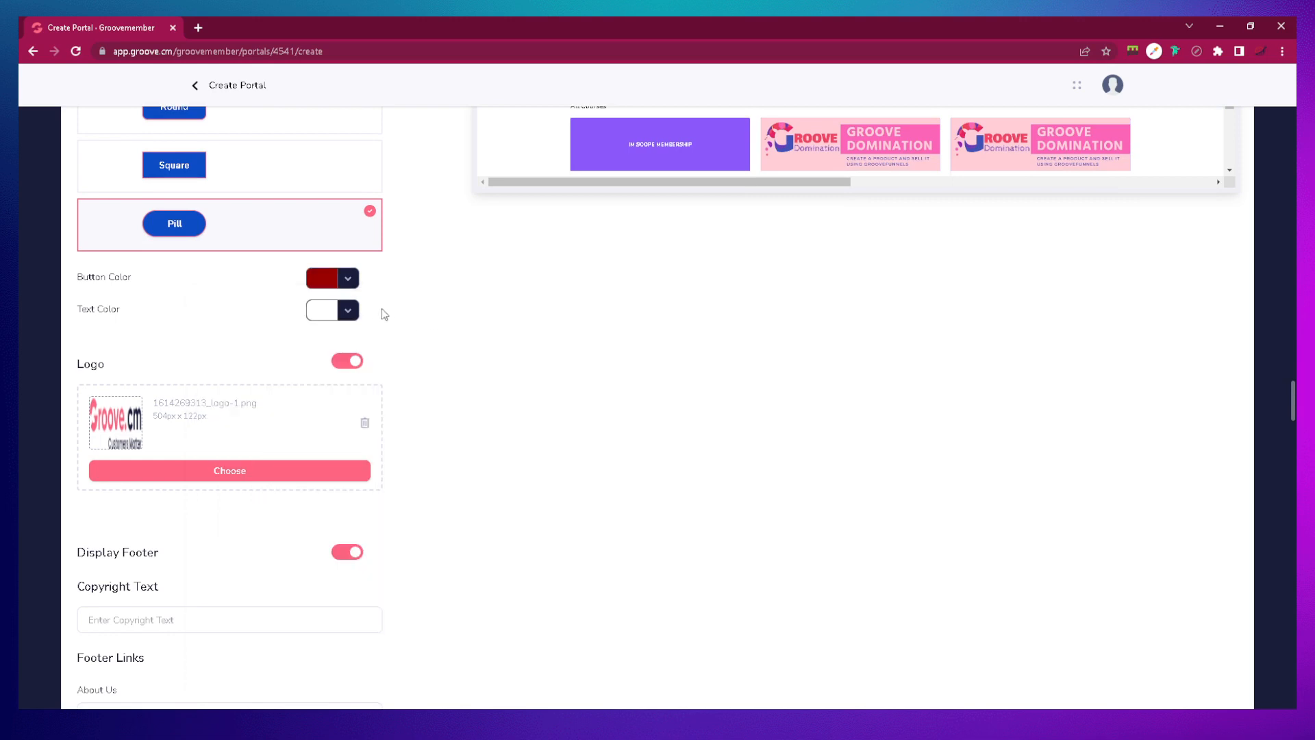
pyautogui.scroll(3, 432, 405)
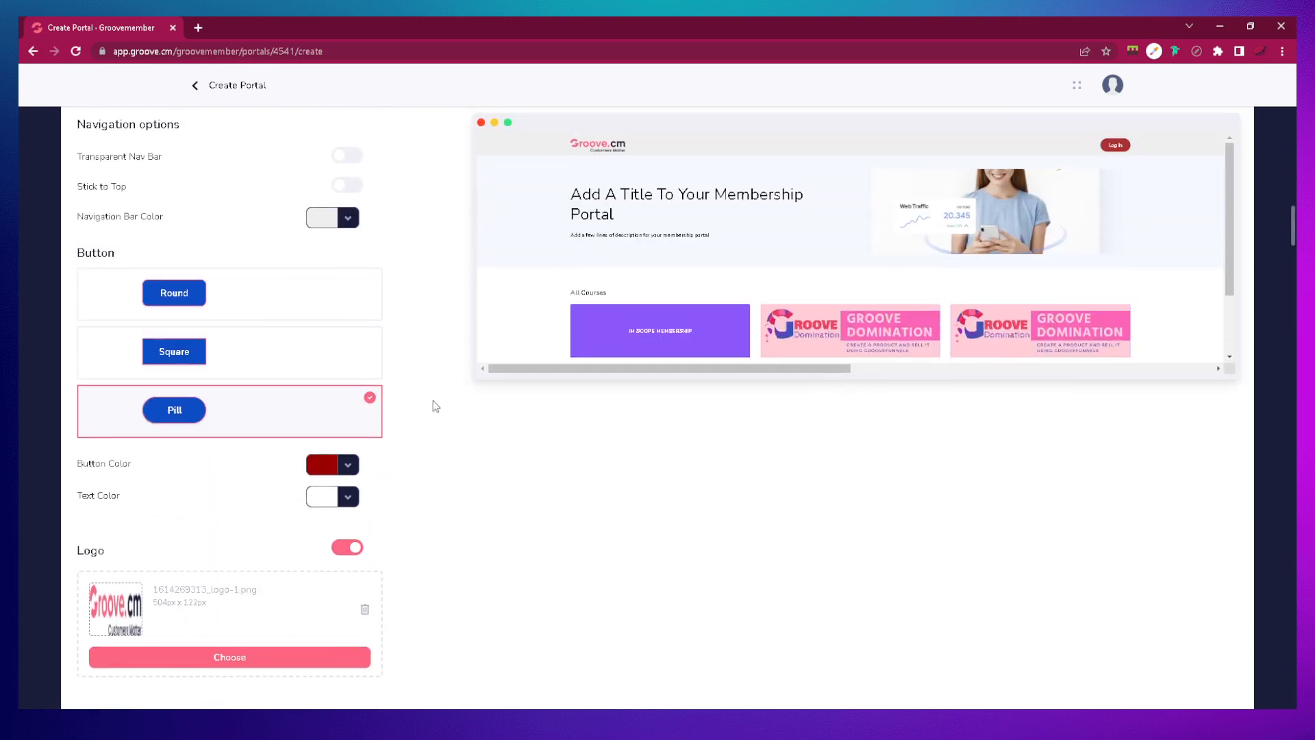
pyautogui.scroll(2, 436, 406)
pyautogui.scroll(1, 435, 406)
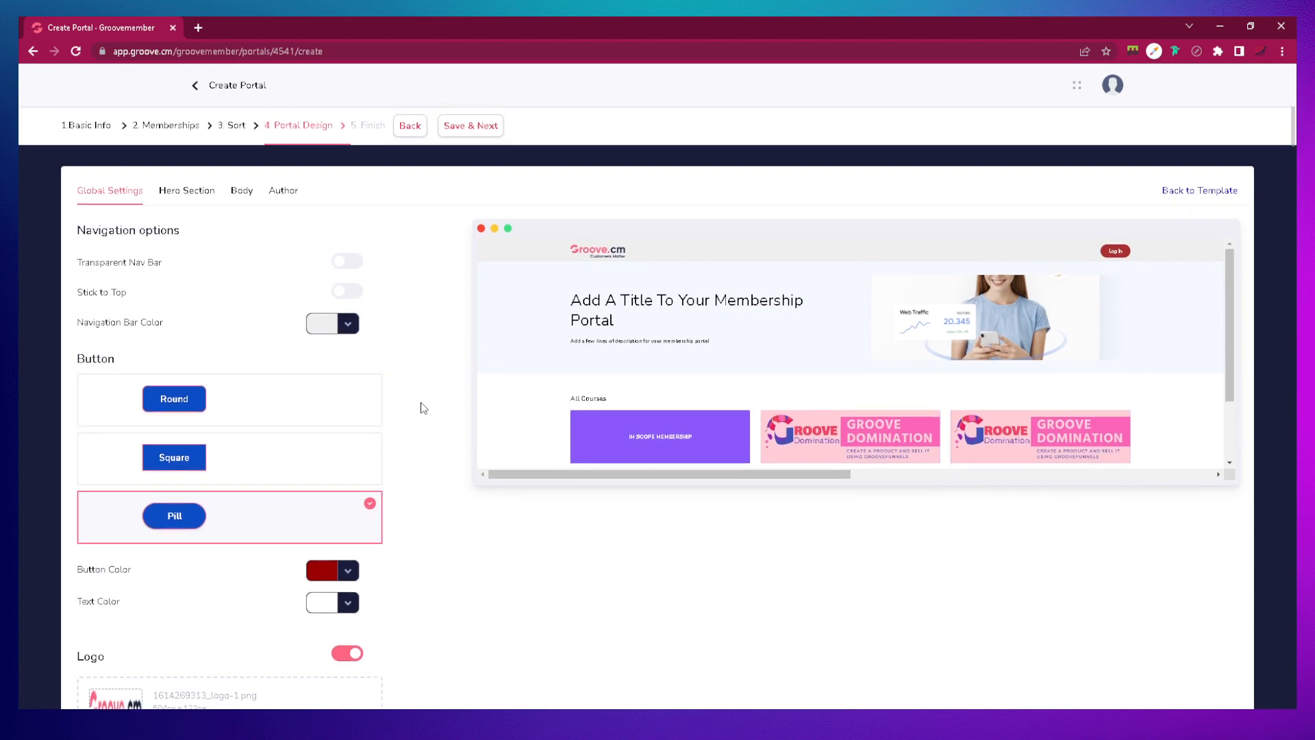
pyautogui.scroll(-3, 428, 431)
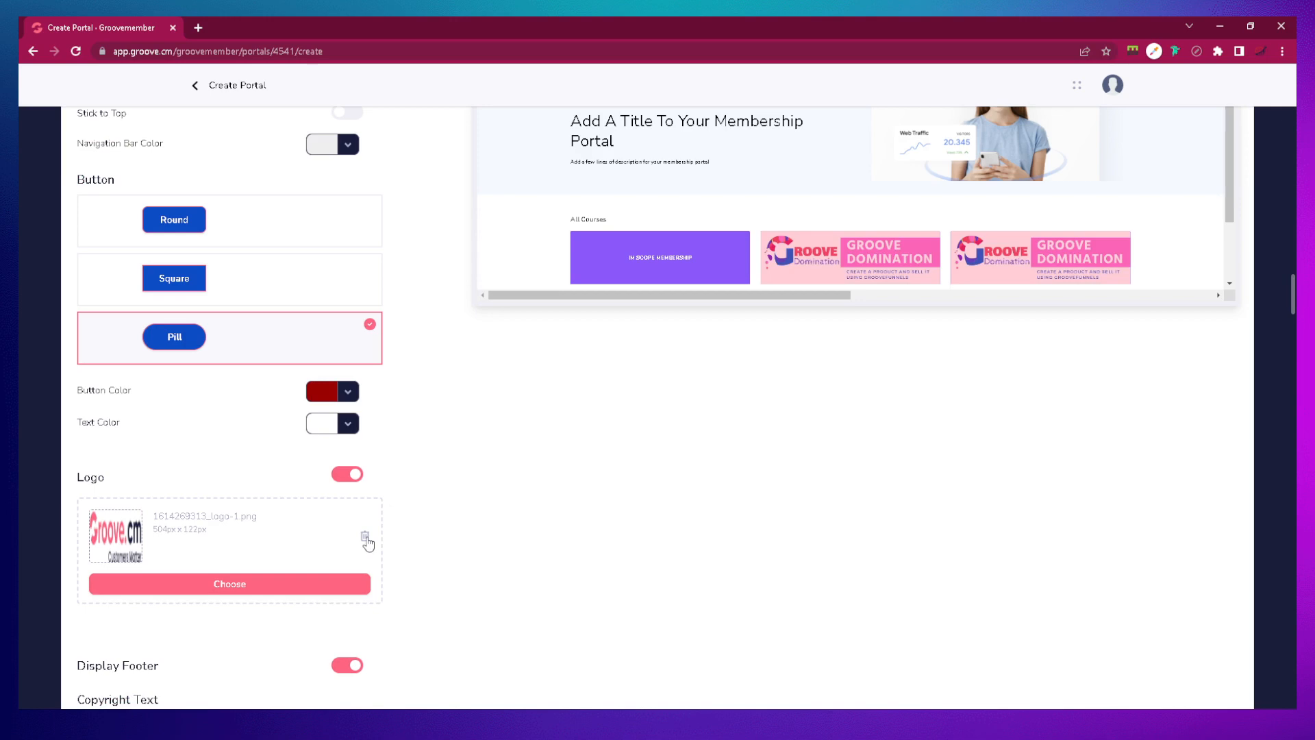
pyautogui.scroll(3, 440, 528)
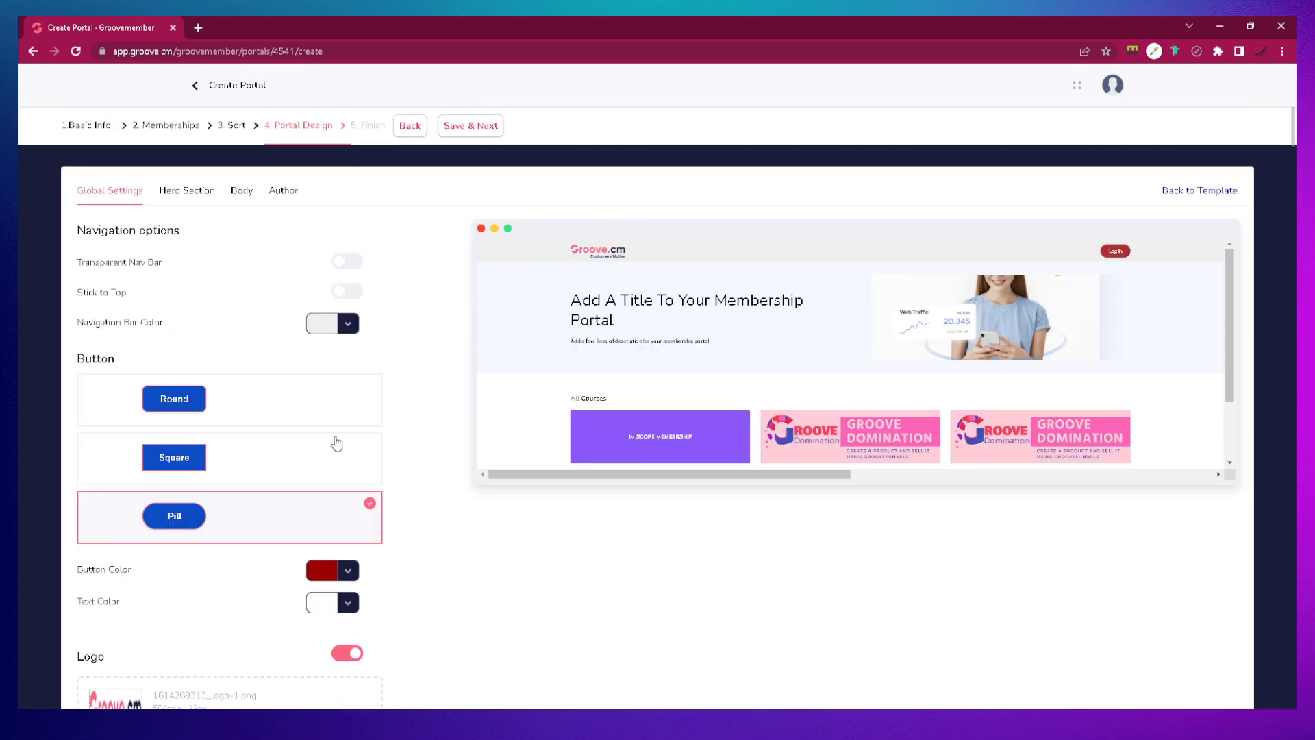
# - Remove the default Groove.cm logo and choose the red IM Scope logo from the image library as its replacement
pyautogui.scroll(-4, 336, 443)
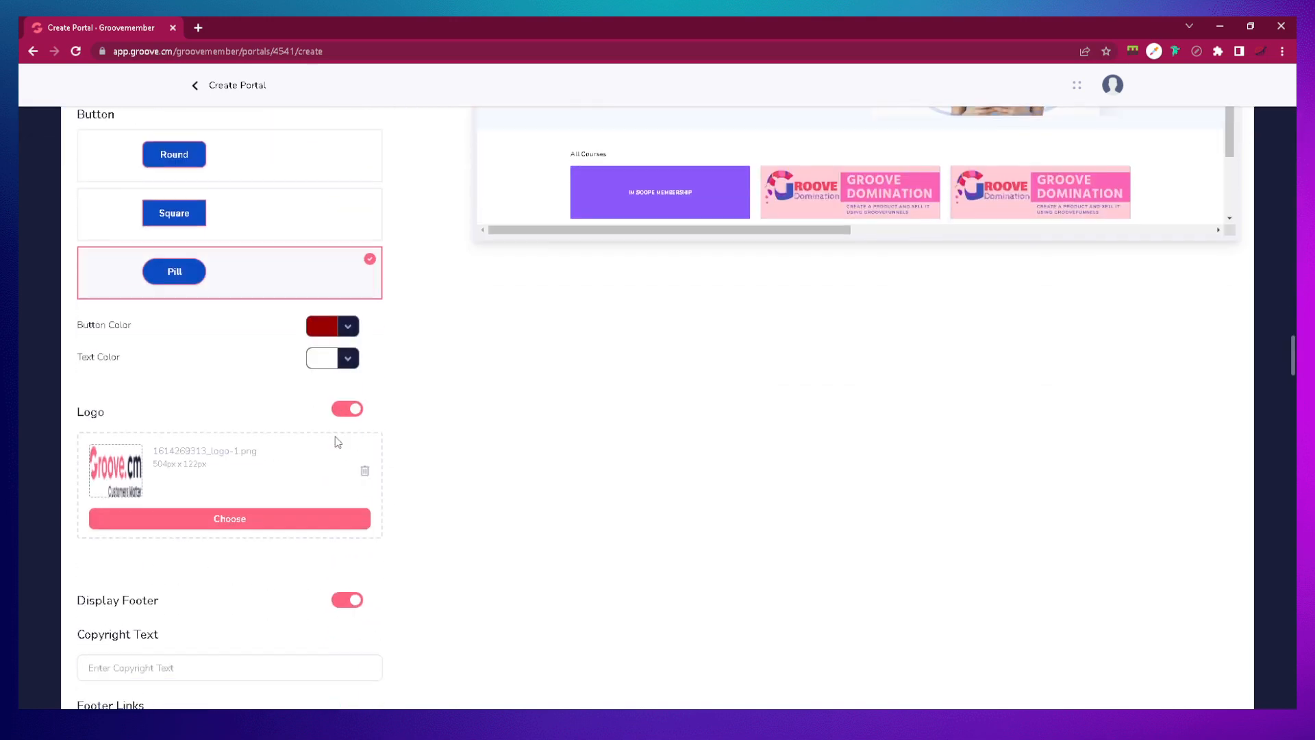
pyautogui.click(366, 474)
pyautogui.click(259, 518)
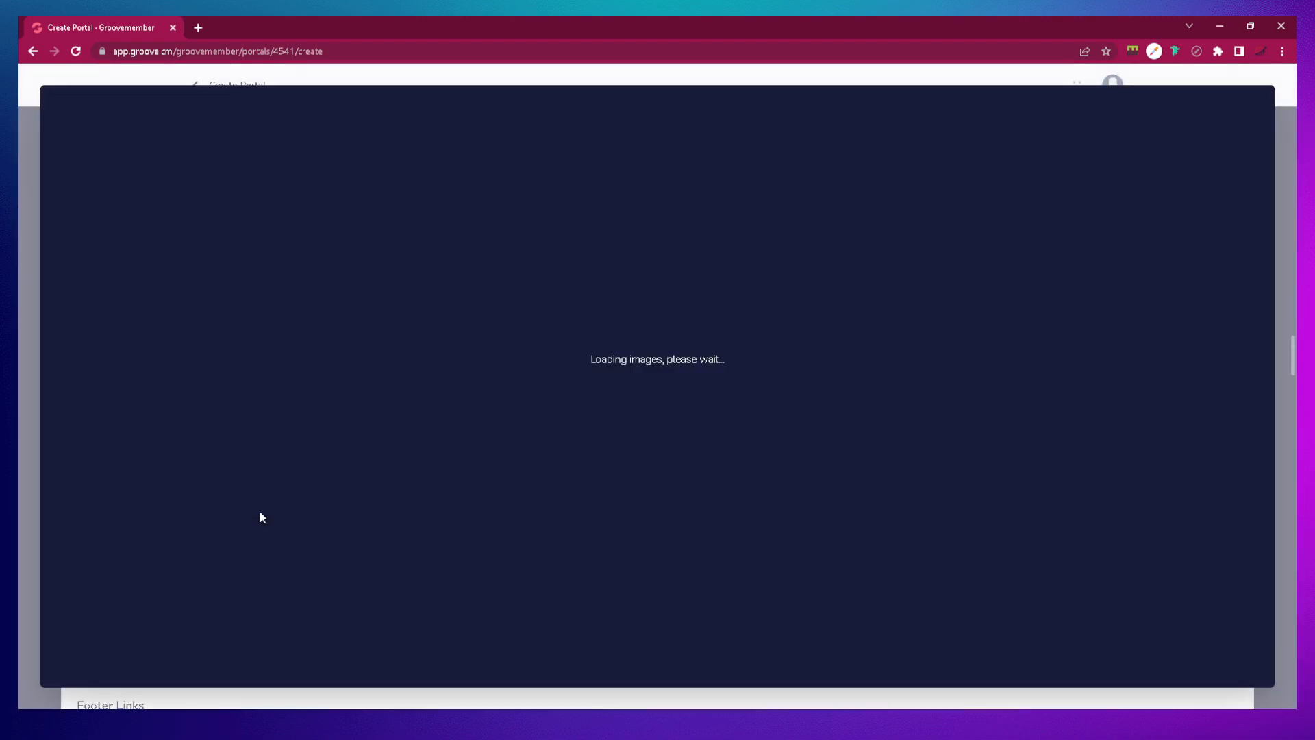
pyautogui.scroll(-6, 842, 432)
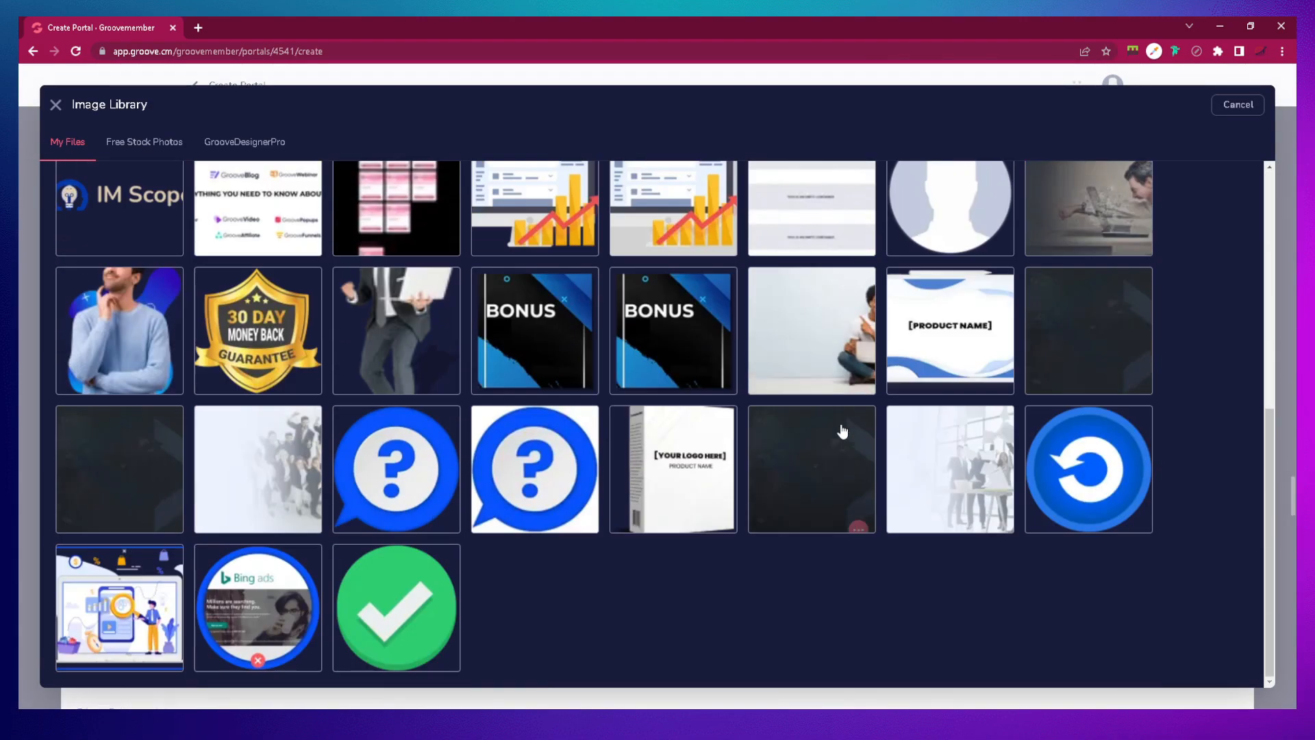
pyautogui.scroll(-10, 843, 431)
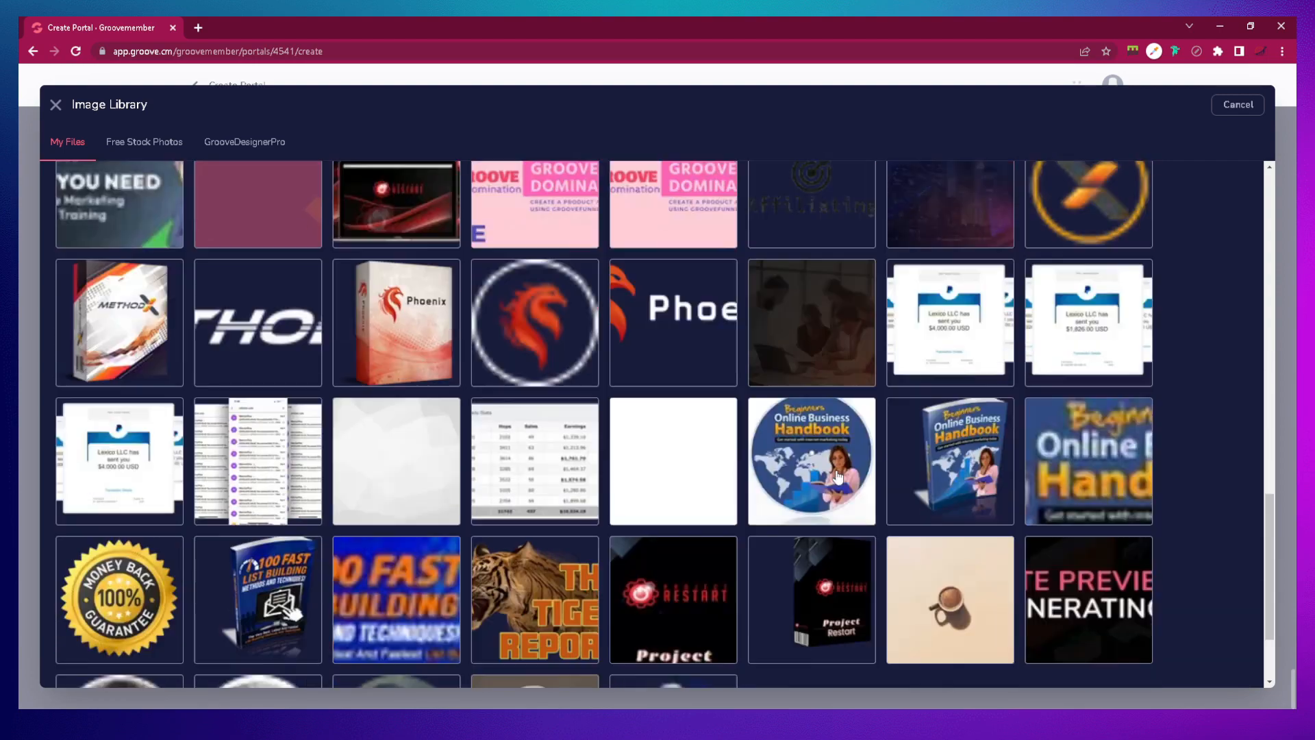
pyautogui.scroll(-2, 836, 475)
pyautogui.scroll(-3, 822, 507)
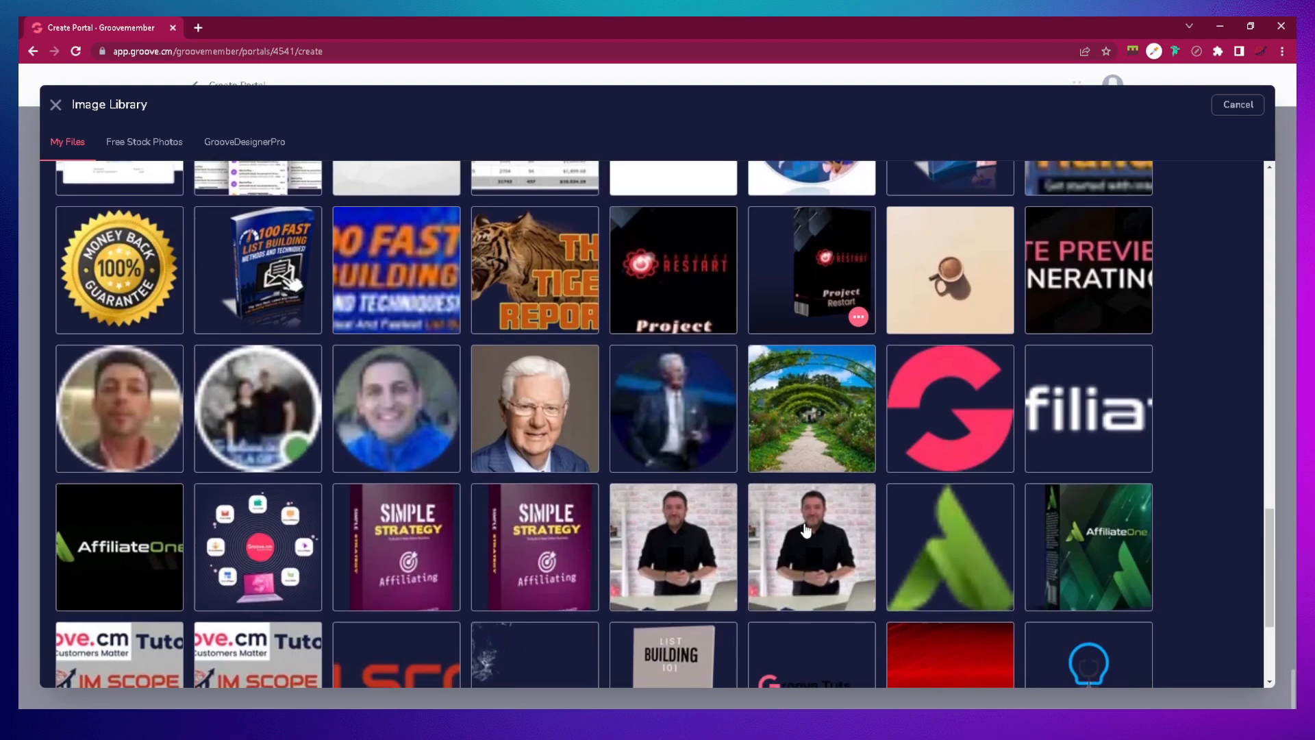
pyautogui.scroll(-3, 806, 531)
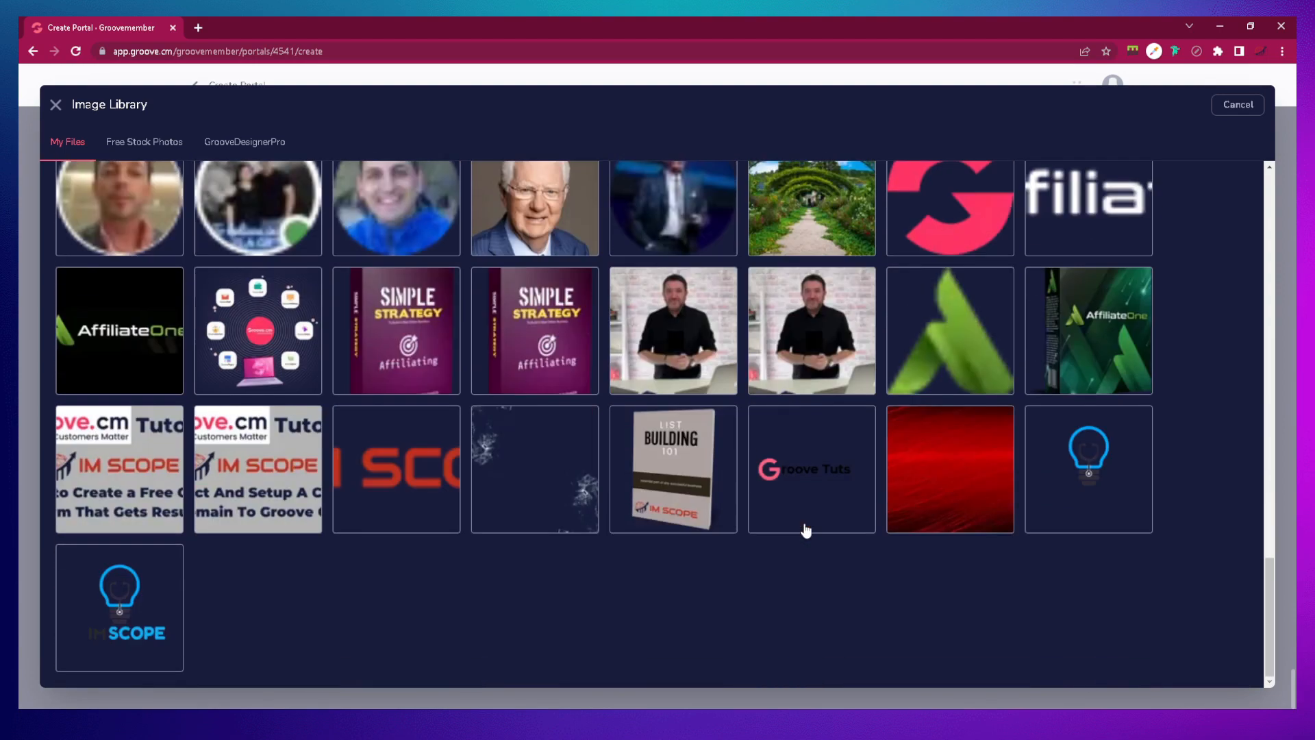
pyautogui.click(425, 475)
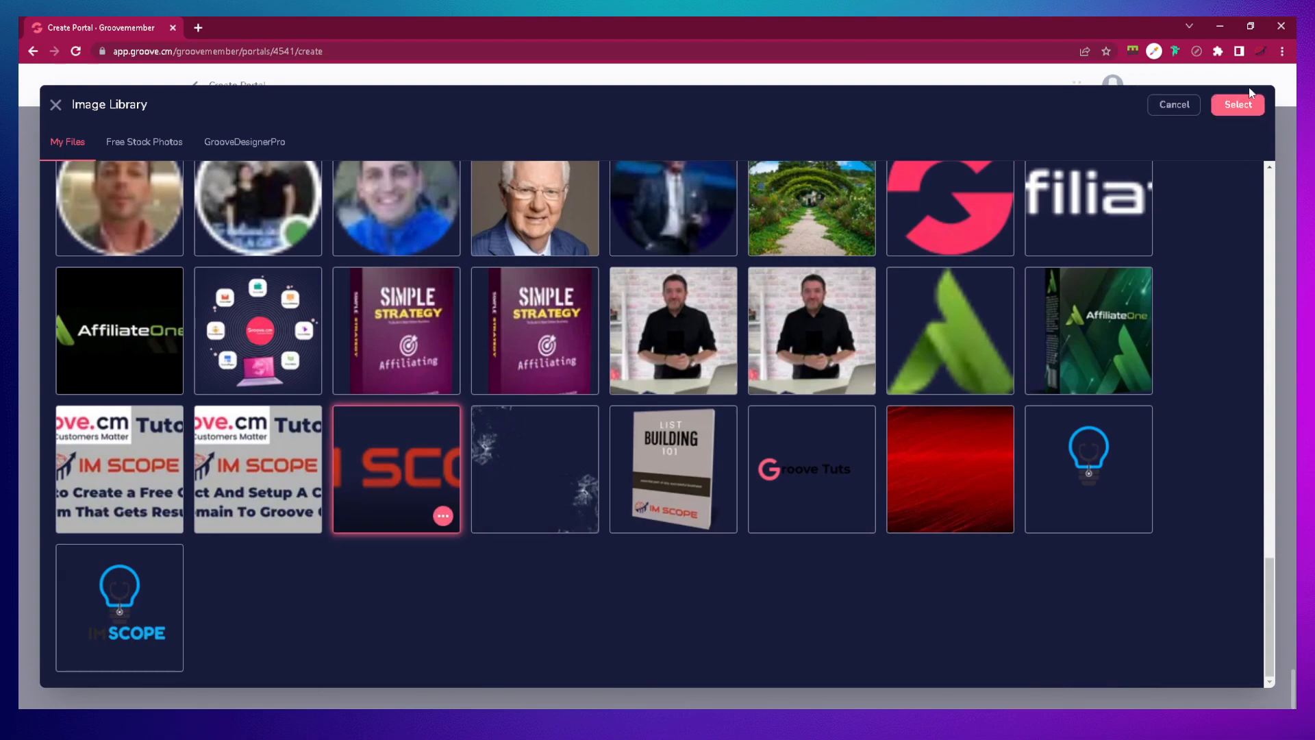
pyautogui.click(1244, 107)
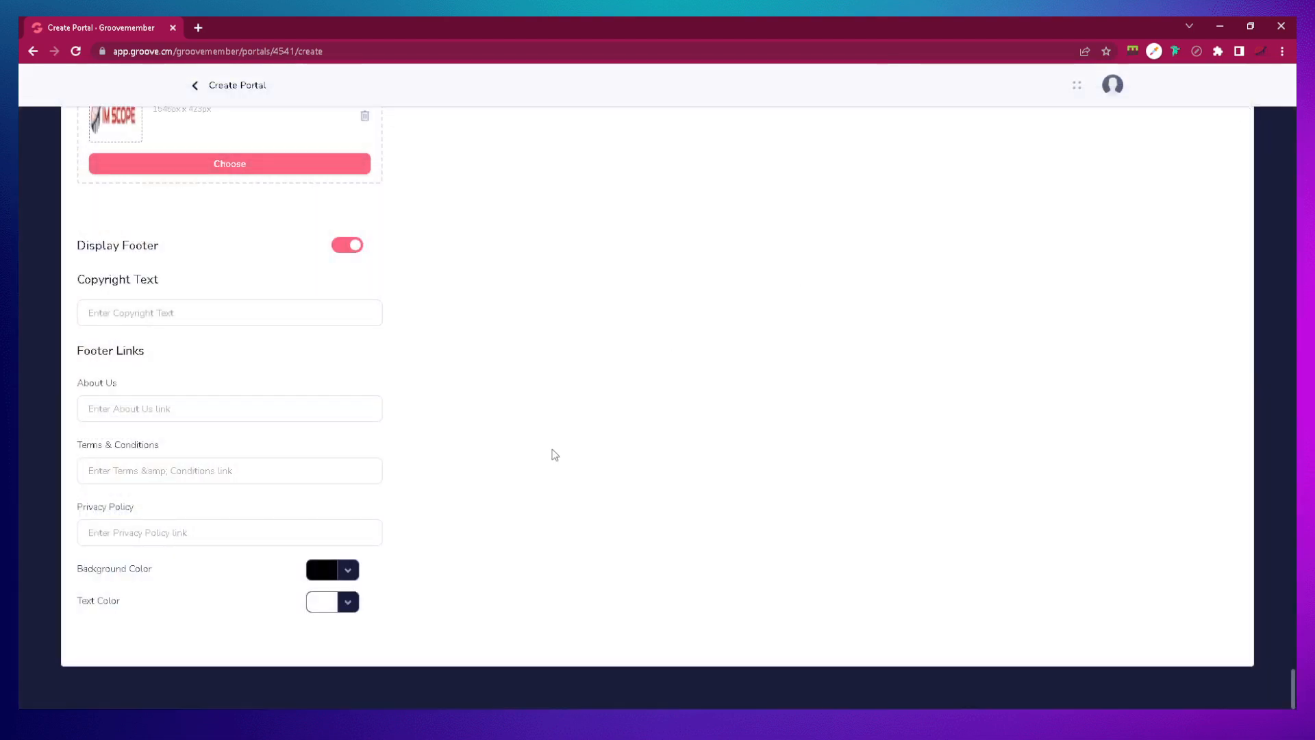
# - Copy the "© 2022" copyright text from the page footer of the How To Make A Website 2022 site
pyautogui.scroll(2, 359, 498)
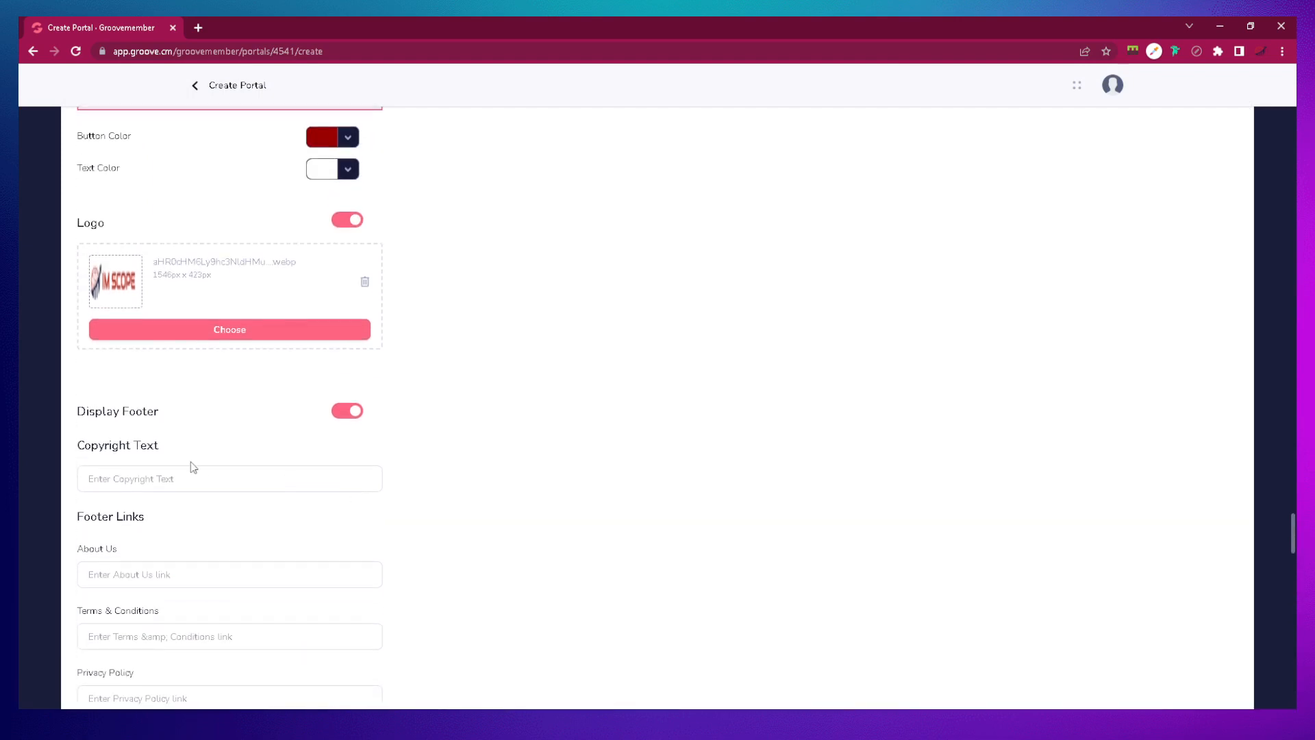
pyautogui.scroll(-1, 180, 461)
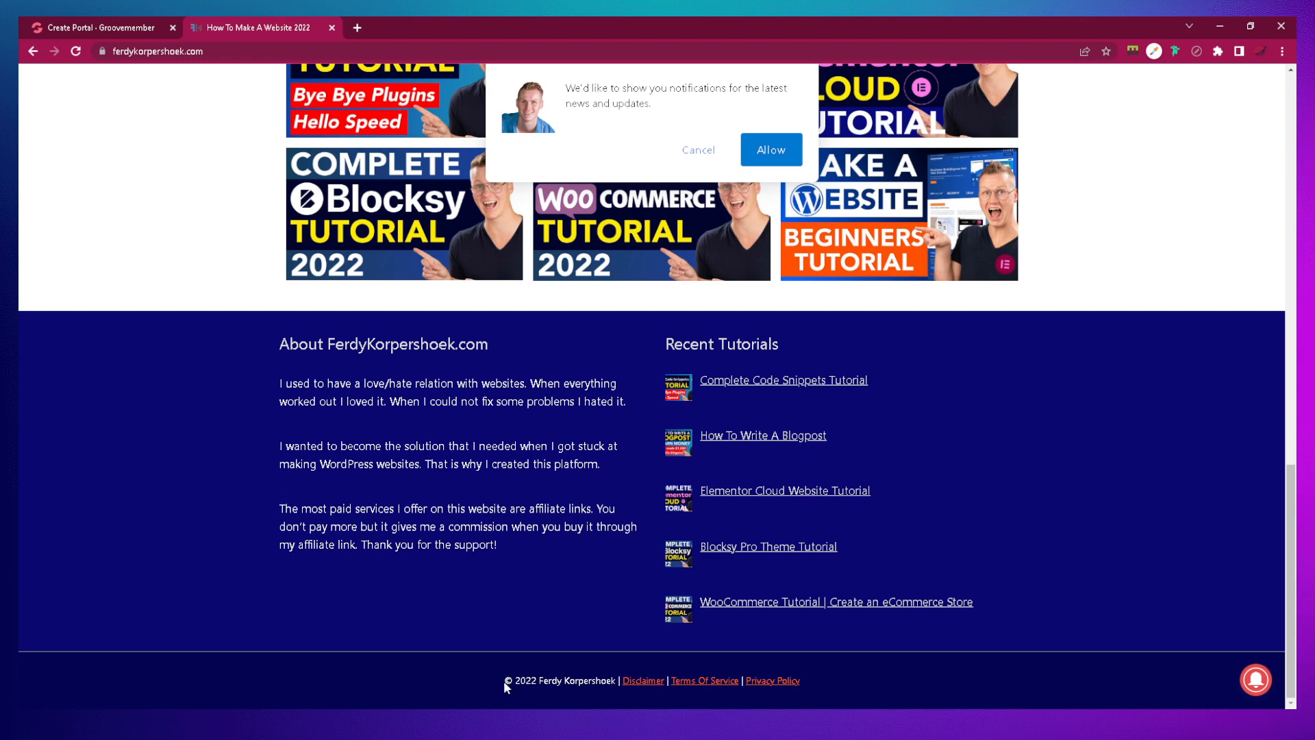
pyautogui.doubleClick(507, 680)
pyautogui.click(508, 681)
pyautogui.scroll(5, 479, 652)
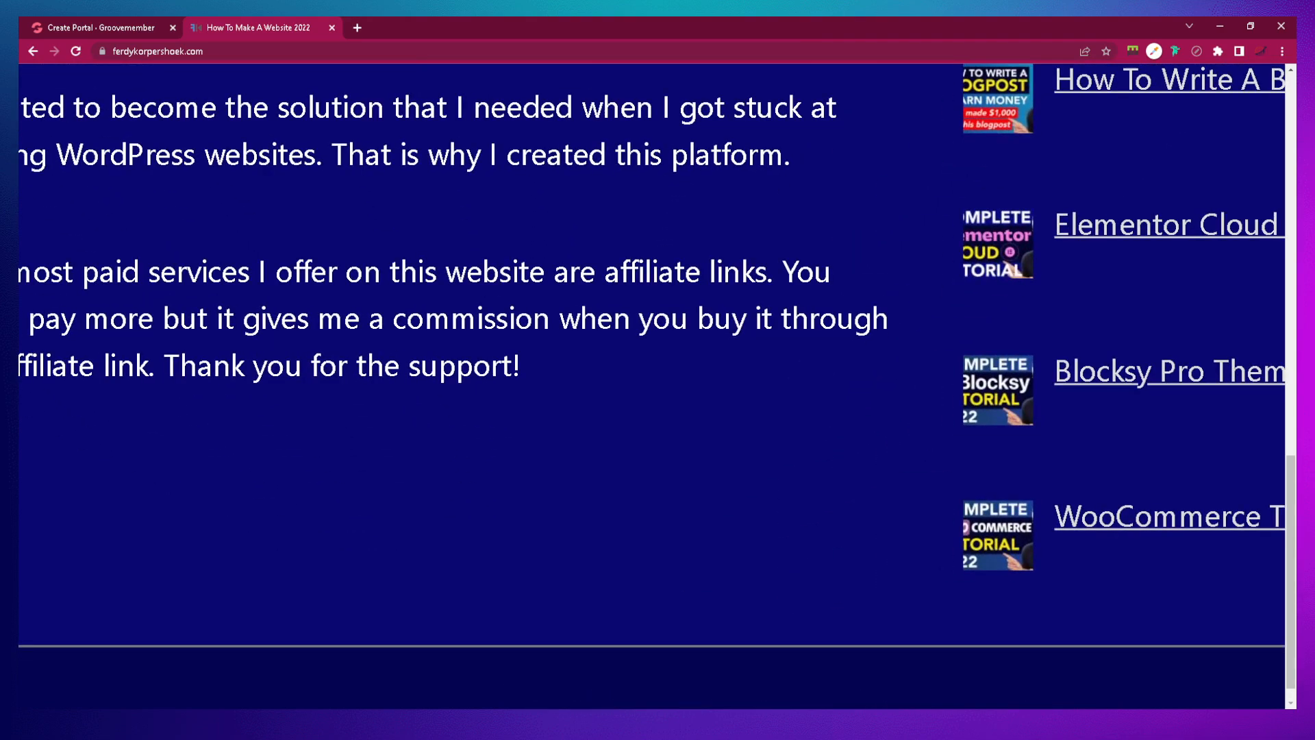
pyautogui.scroll(-2, 402, 690)
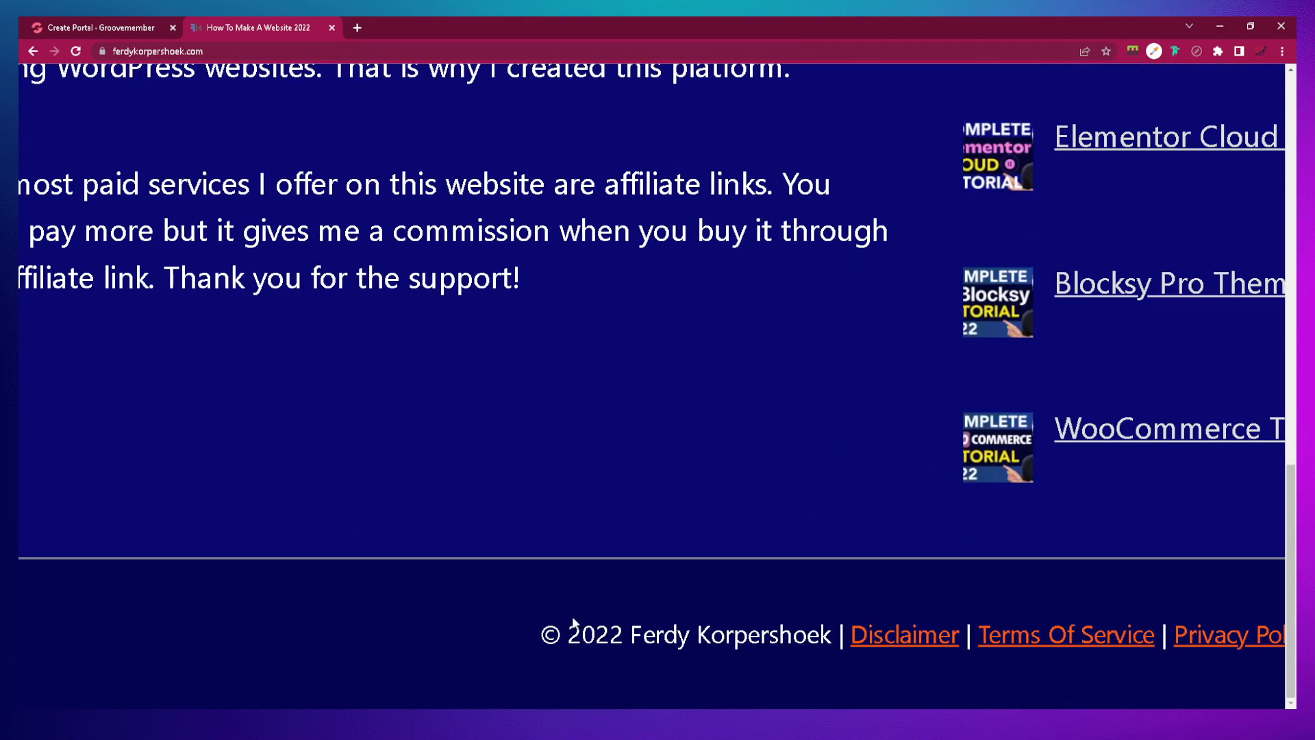
pyautogui.moveTo(542, 635); pyautogui.dragTo(623, 639)
pyautogui.hotkey('ctrl', 'c')
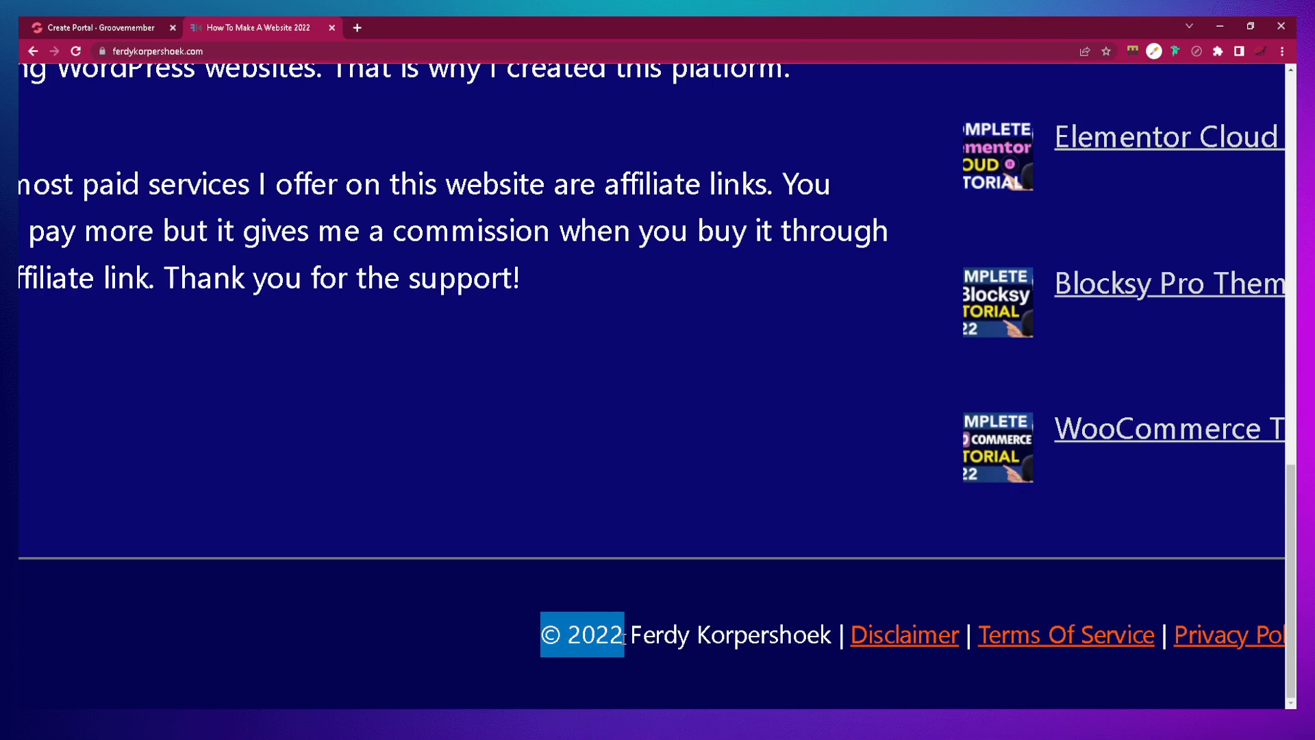
# - Return to the GrooveMember portal design and set the footer's copyright text to "© 2022 IM Scope"
pyautogui.click(73, 34)
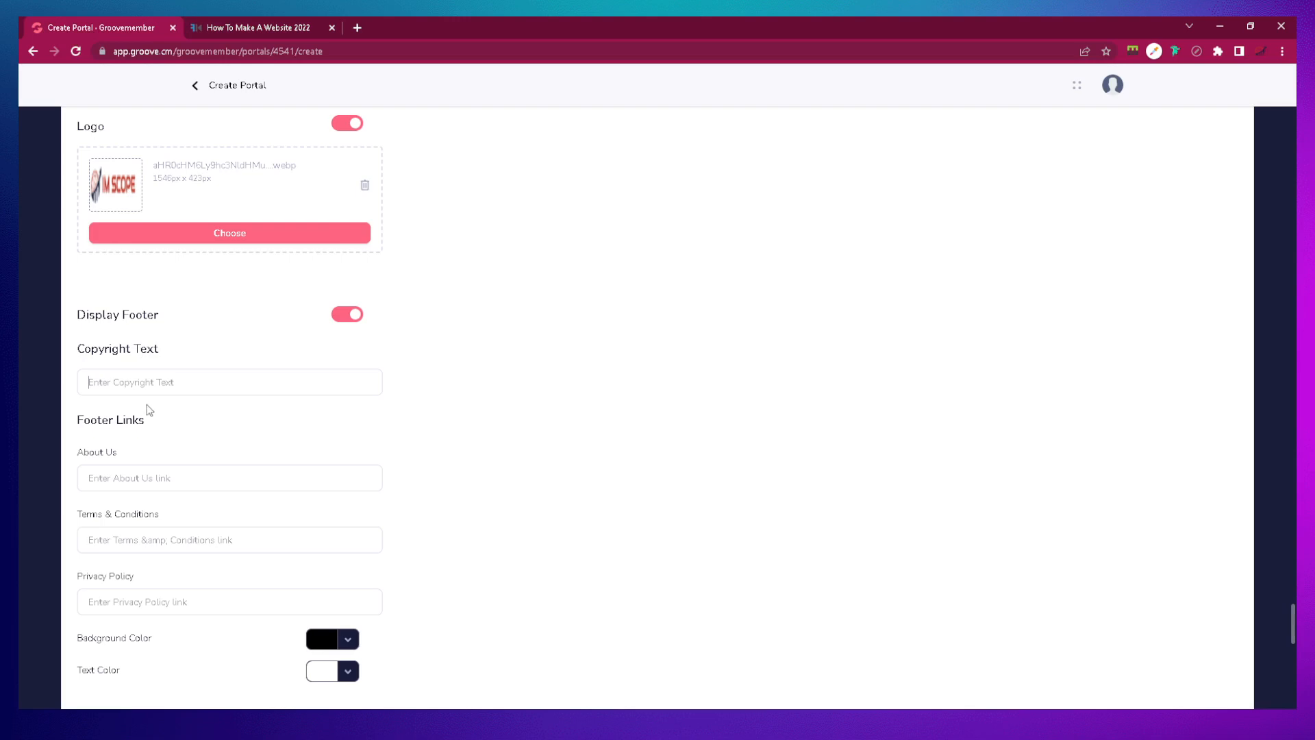
pyautogui.hotkey('ctrl', 'v')
pyautogui.write('Ims')
pyautogui.press('BackSpace')
pyautogui.write('M Scop')
pyautogui.scroll(-1, 167, 425)
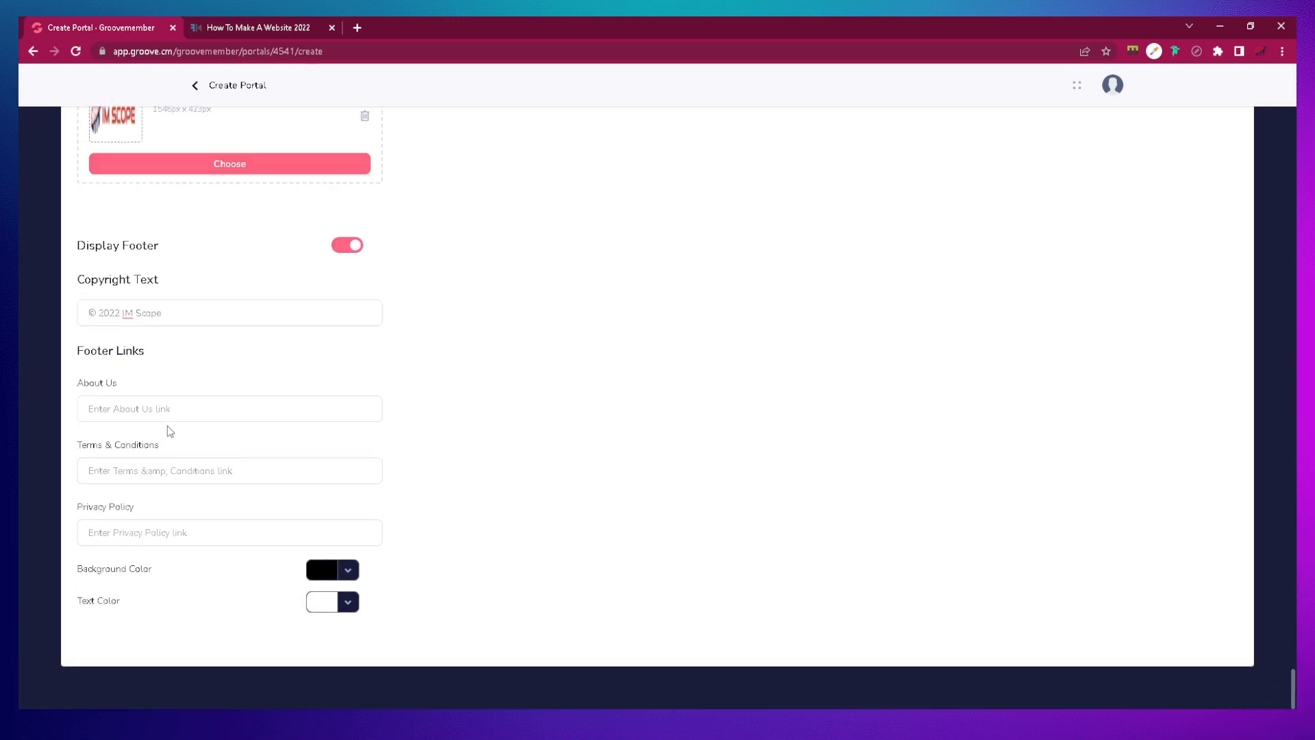
pyautogui.click(208, 409)
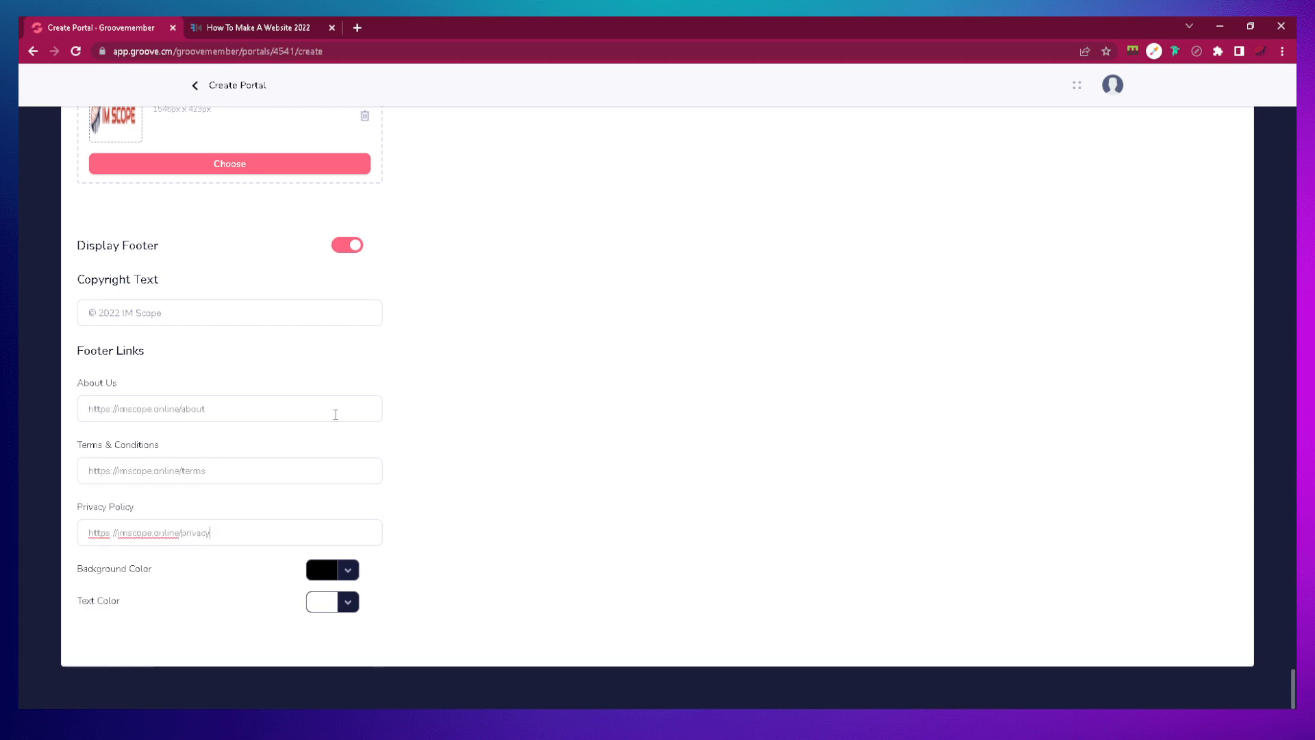
pyautogui.click(465, 479)
pyautogui.scroll(5, 539, 519)
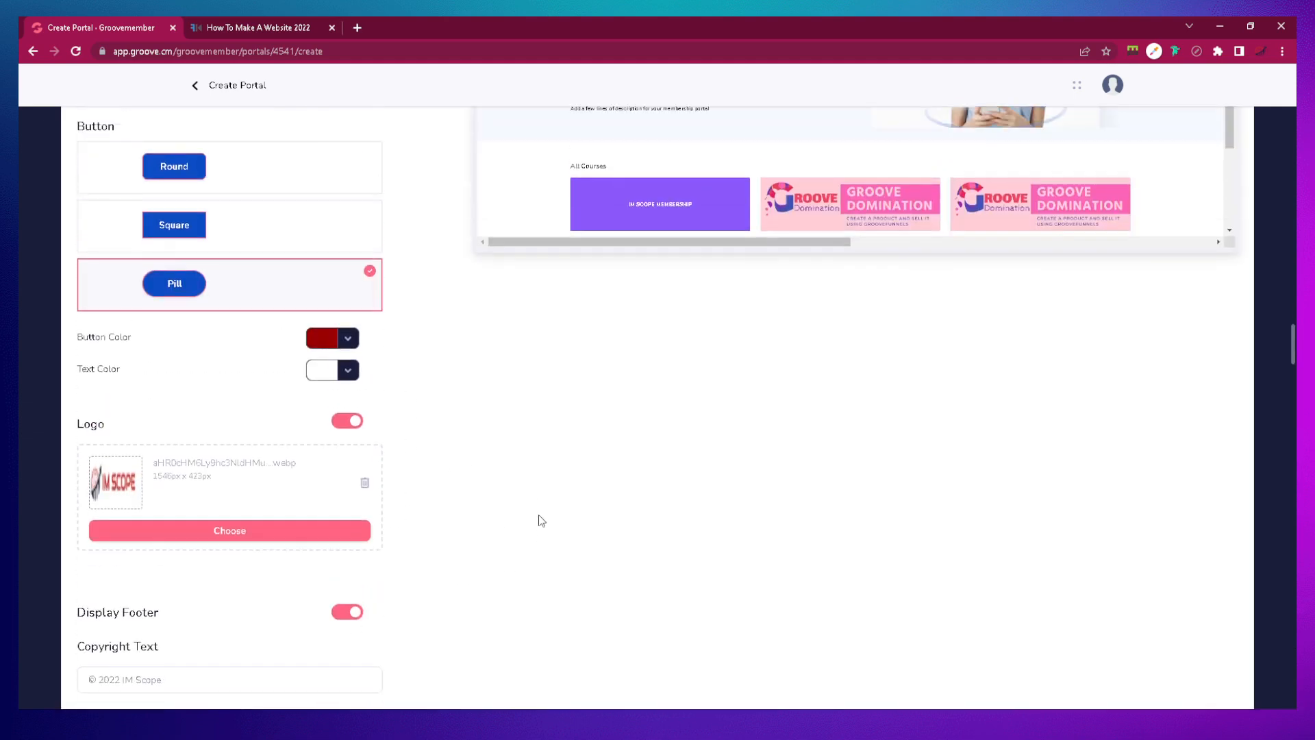
pyautogui.scroll(1, 541, 521)
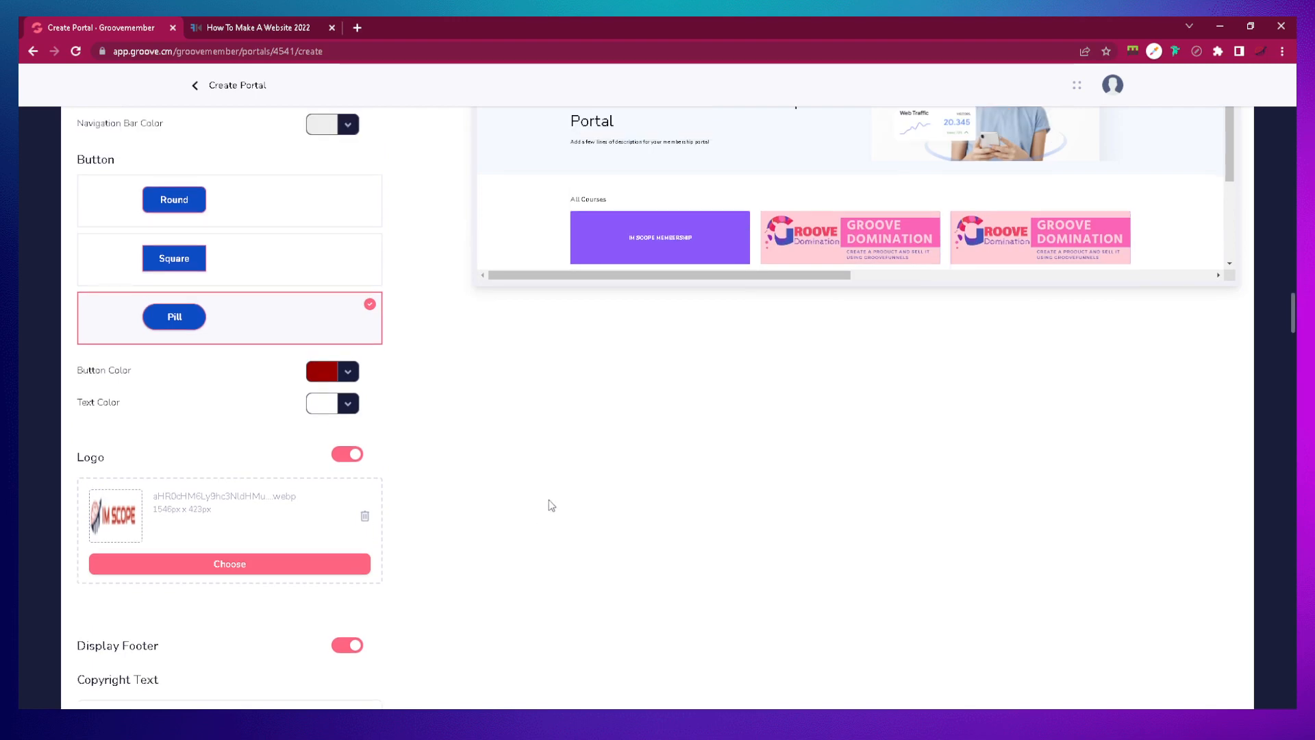
pyautogui.scroll(2, 550, 506)
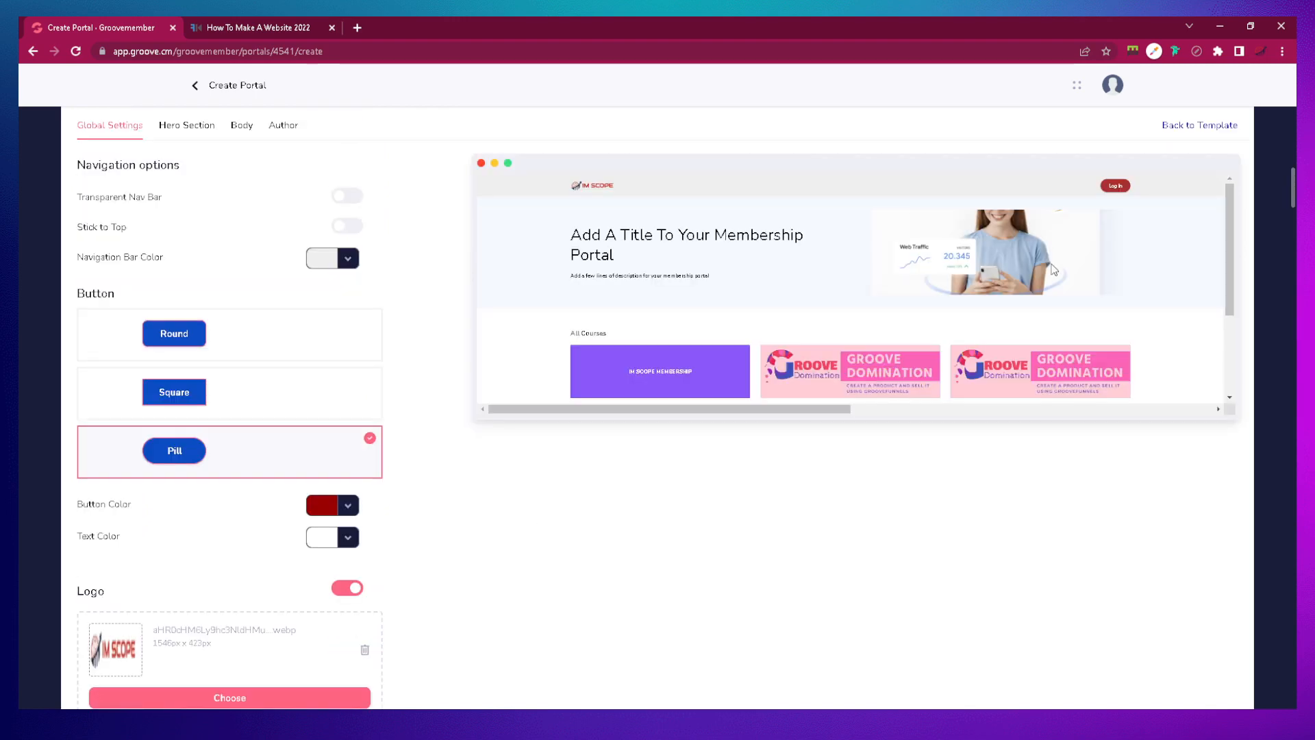
pyautogui.scroll(-3, 1232, 243)
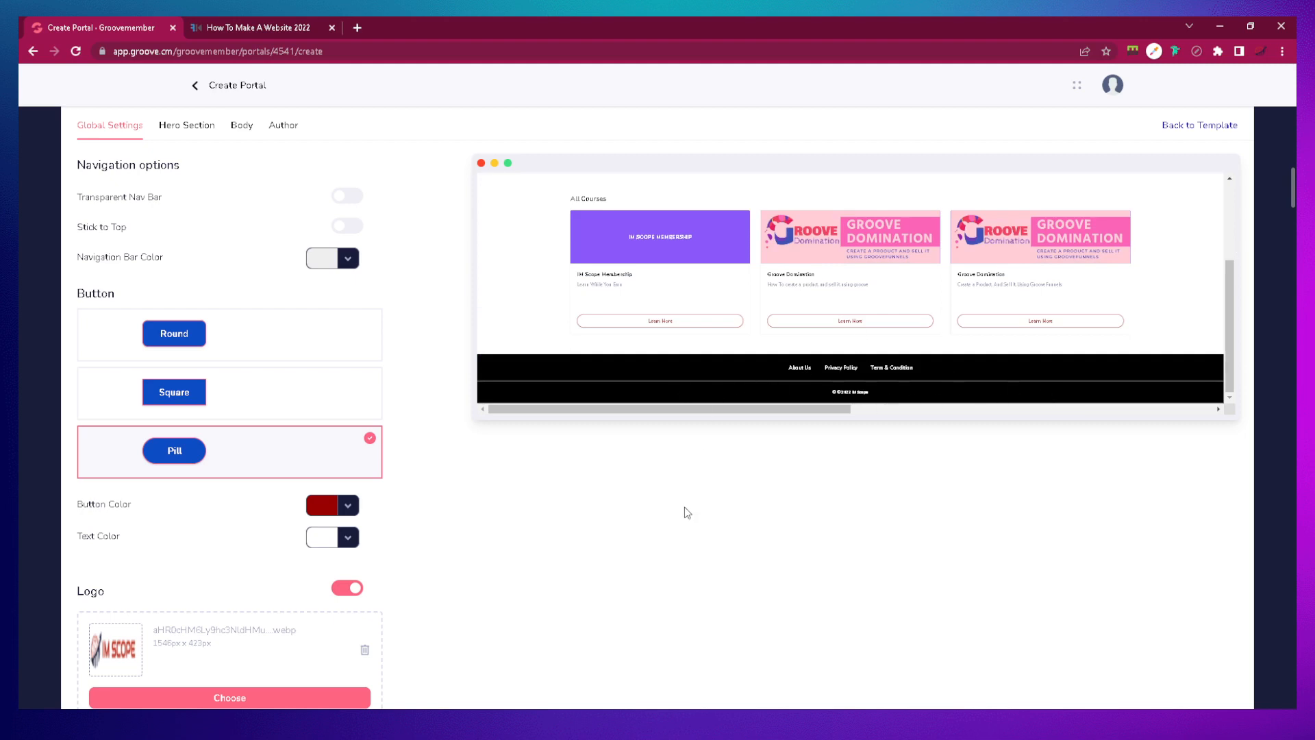
# - Set the footer's background color to the recent light grey and its text color to black, and check the footer in the preview
pyautogui.scroll(-8, 688, 507)
pyautogui.click(317, 575)
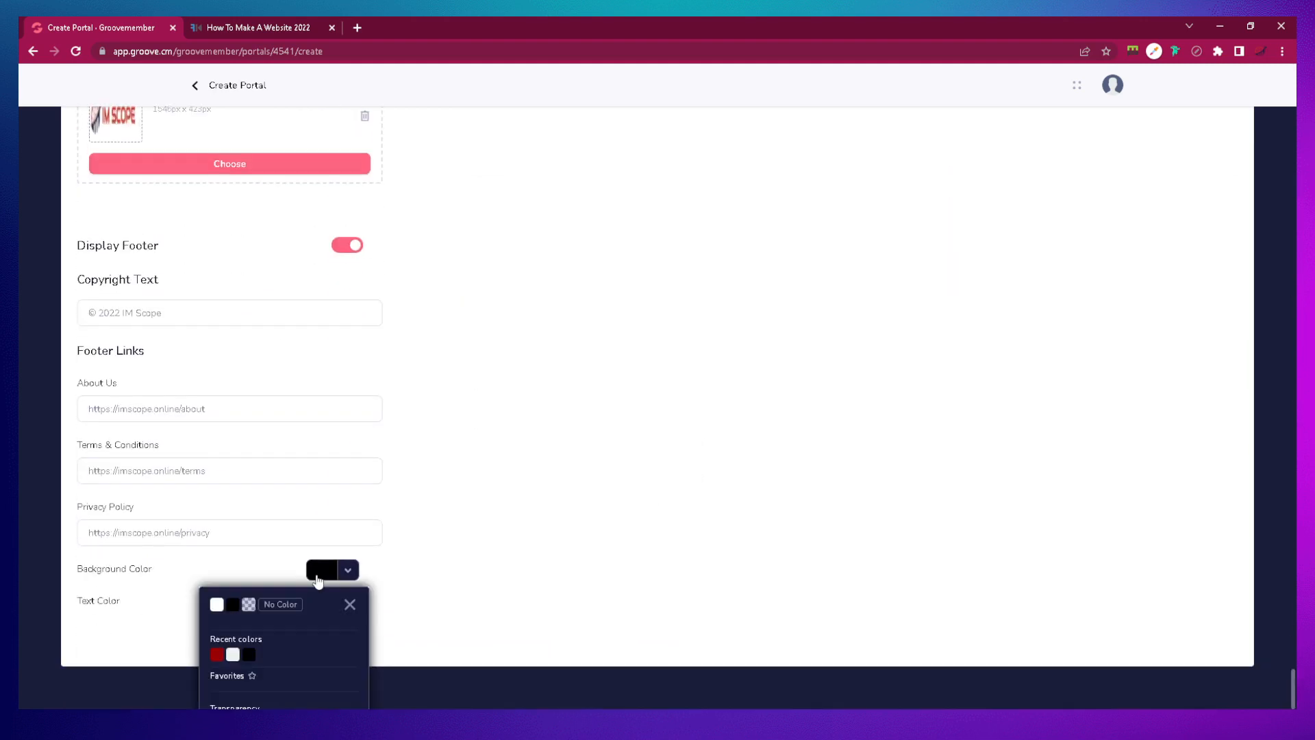
pyautogui.click(416, 354)
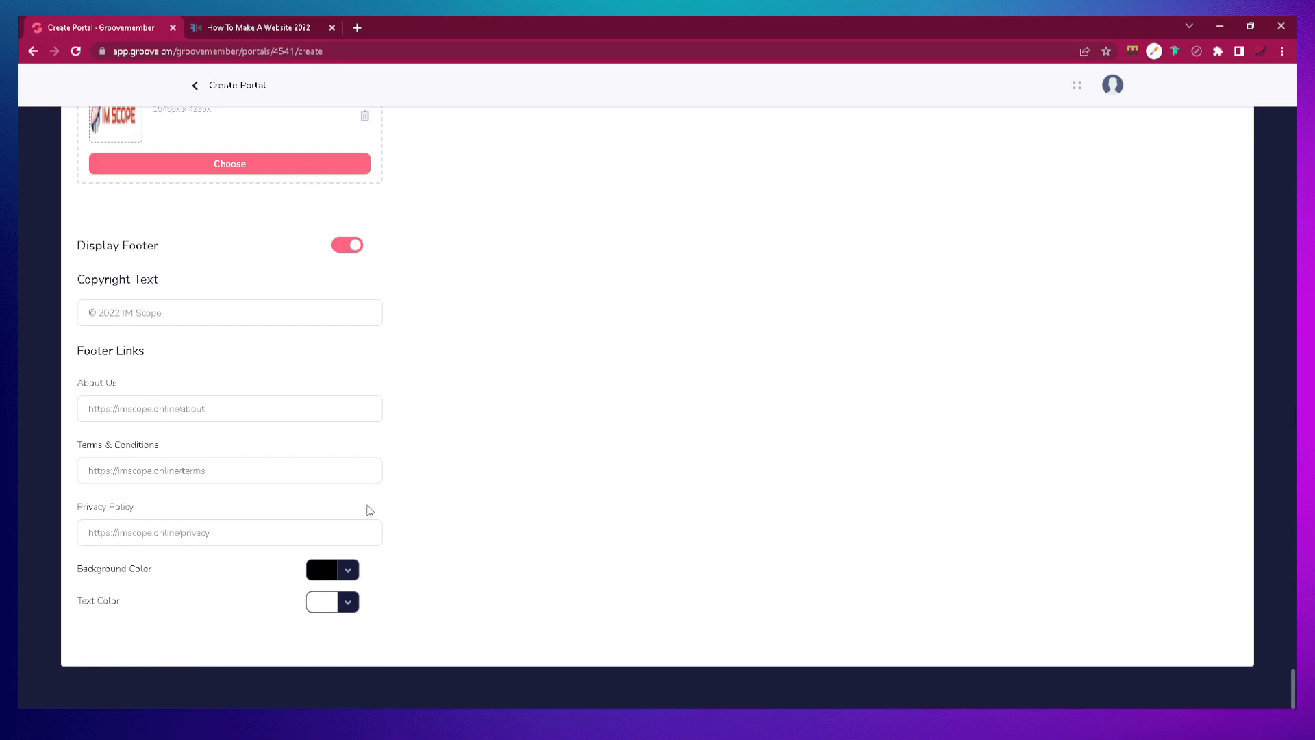
pyautogui.click(319, 575)
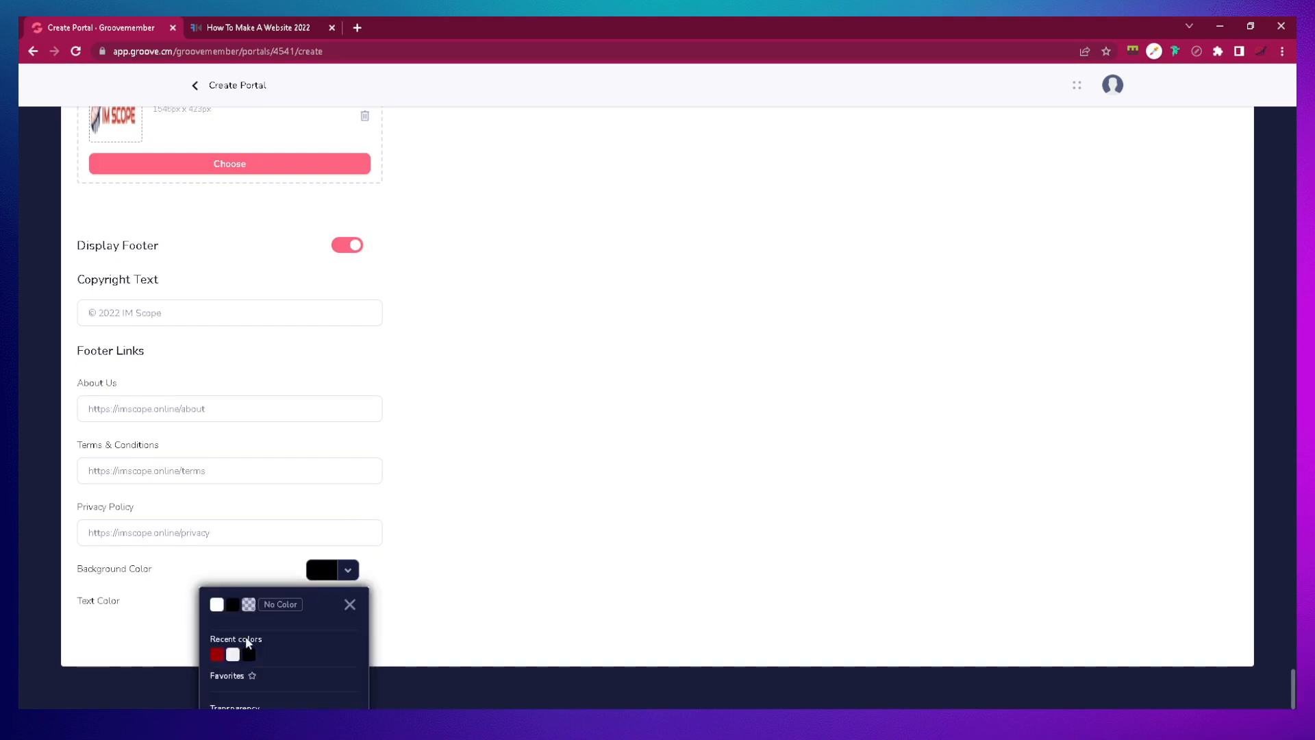
pyautogui.click(234, 654)
pyautogui.click(528, 573)
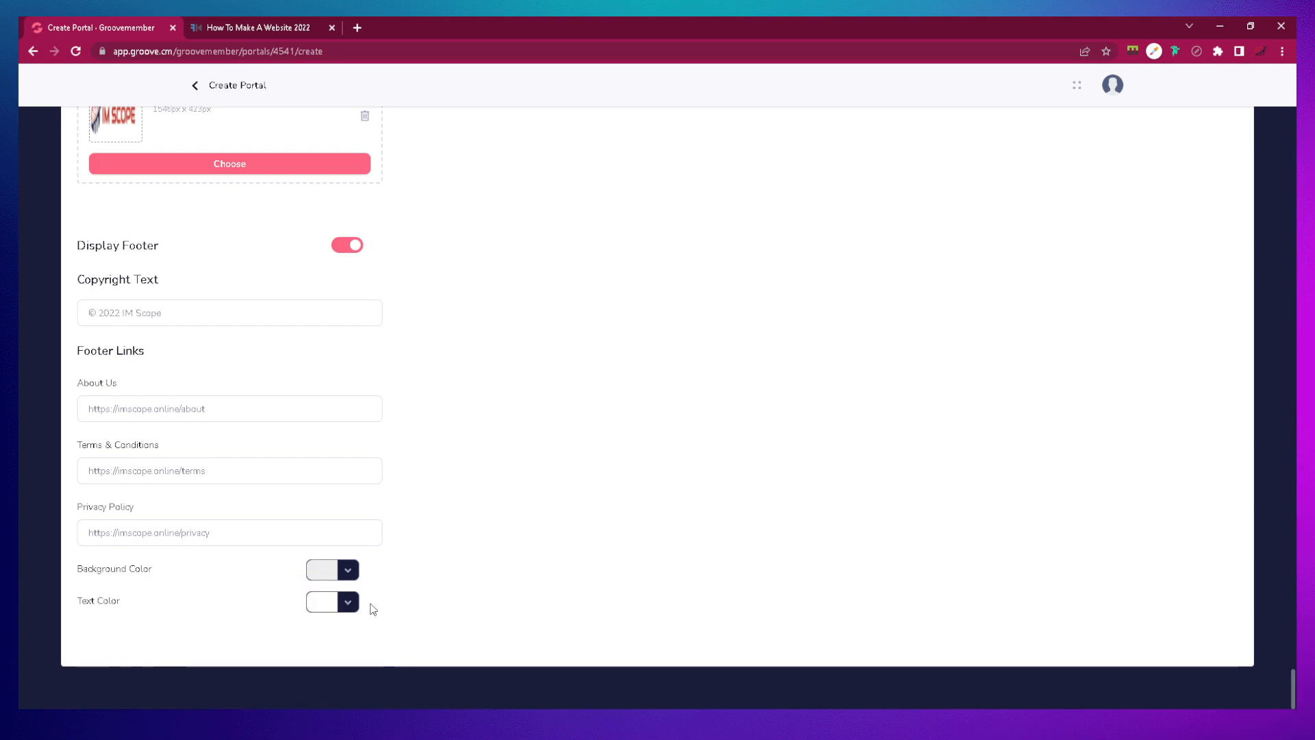
pyautogui.click(310, 602)
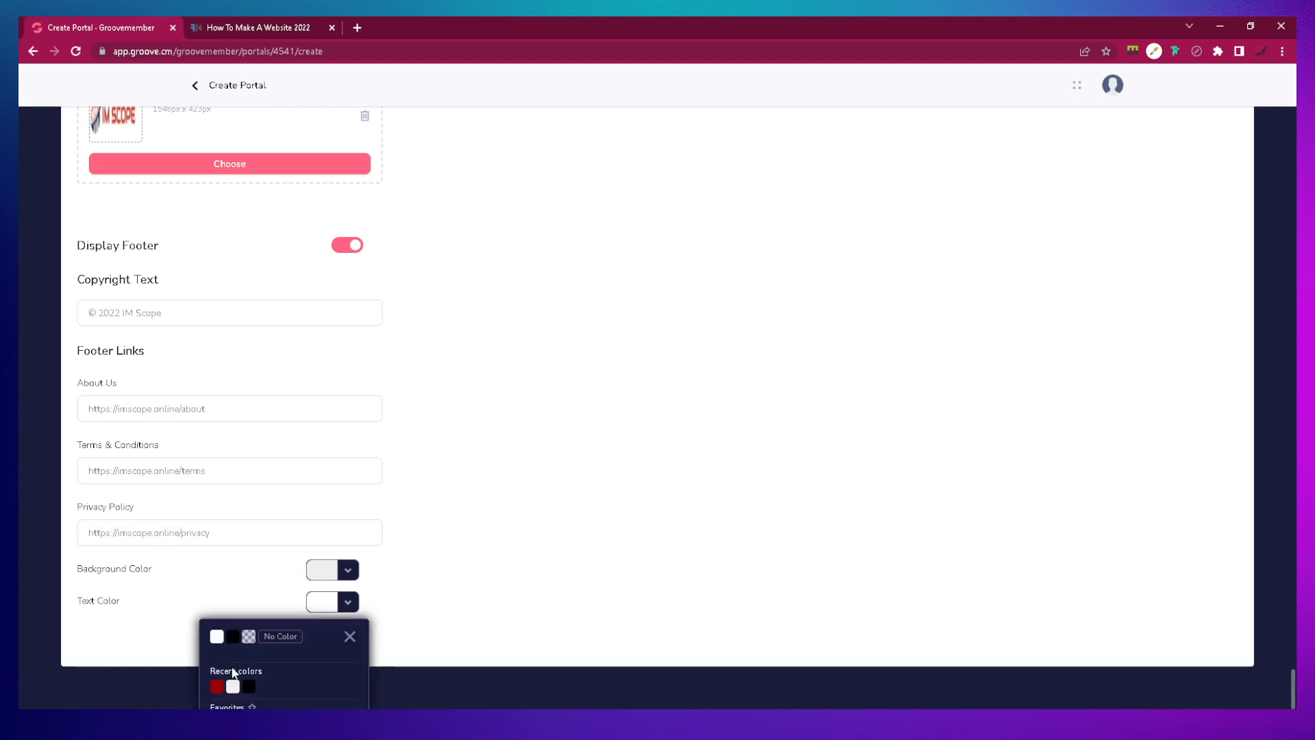
pyautogui.click(234, 637)
pyautogui.click(533, 564)
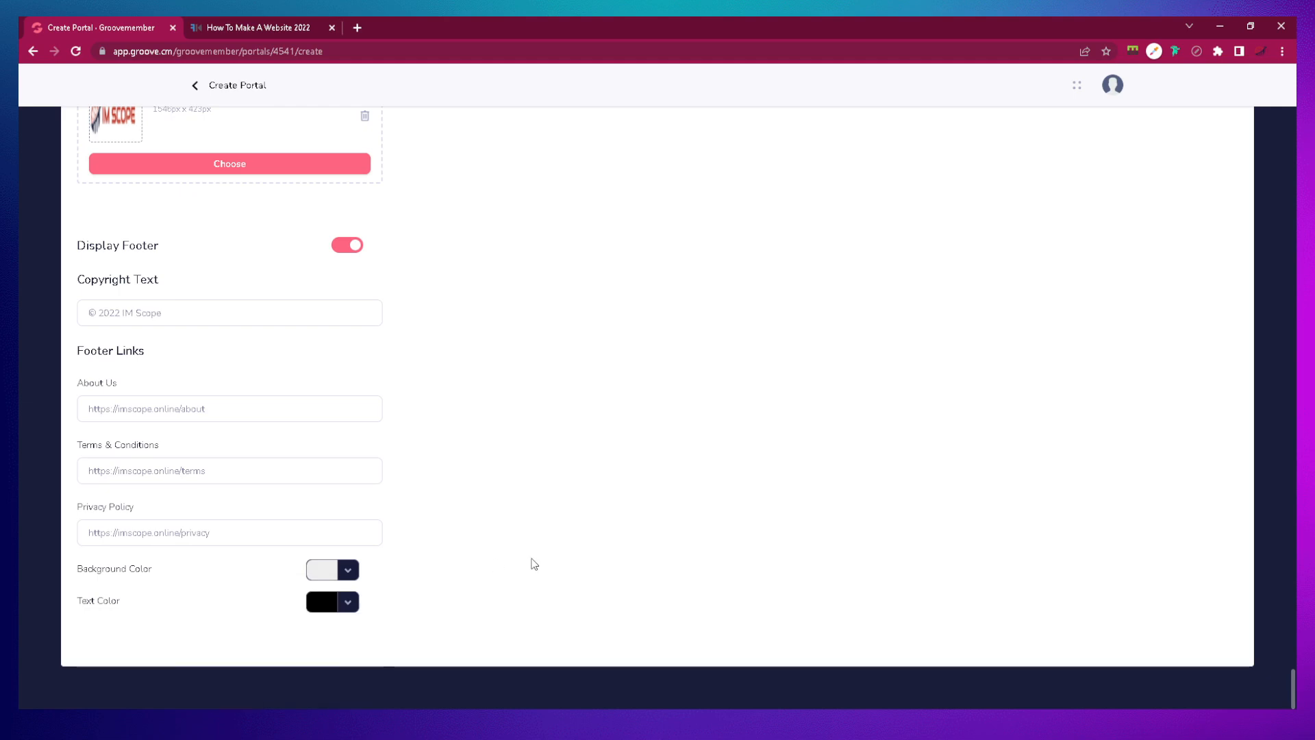
pyautogui.scroll(9, 535, 563)
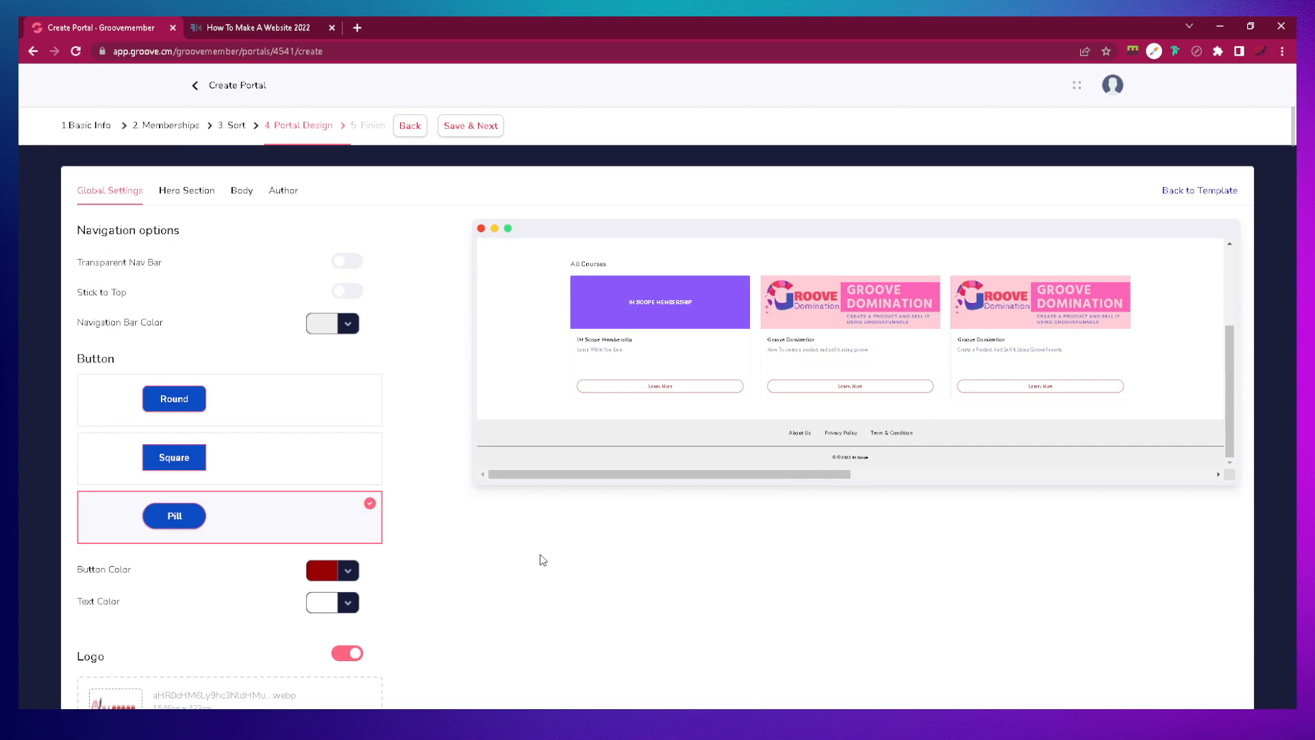
pyautogui.scroll(-10, 542, 560)
pyautogui.scroll(10, 541, 558)
# - Remove the hero section's featured image and set the section's background color to the recent dark red #990000
pyautogui.click(173, 196)
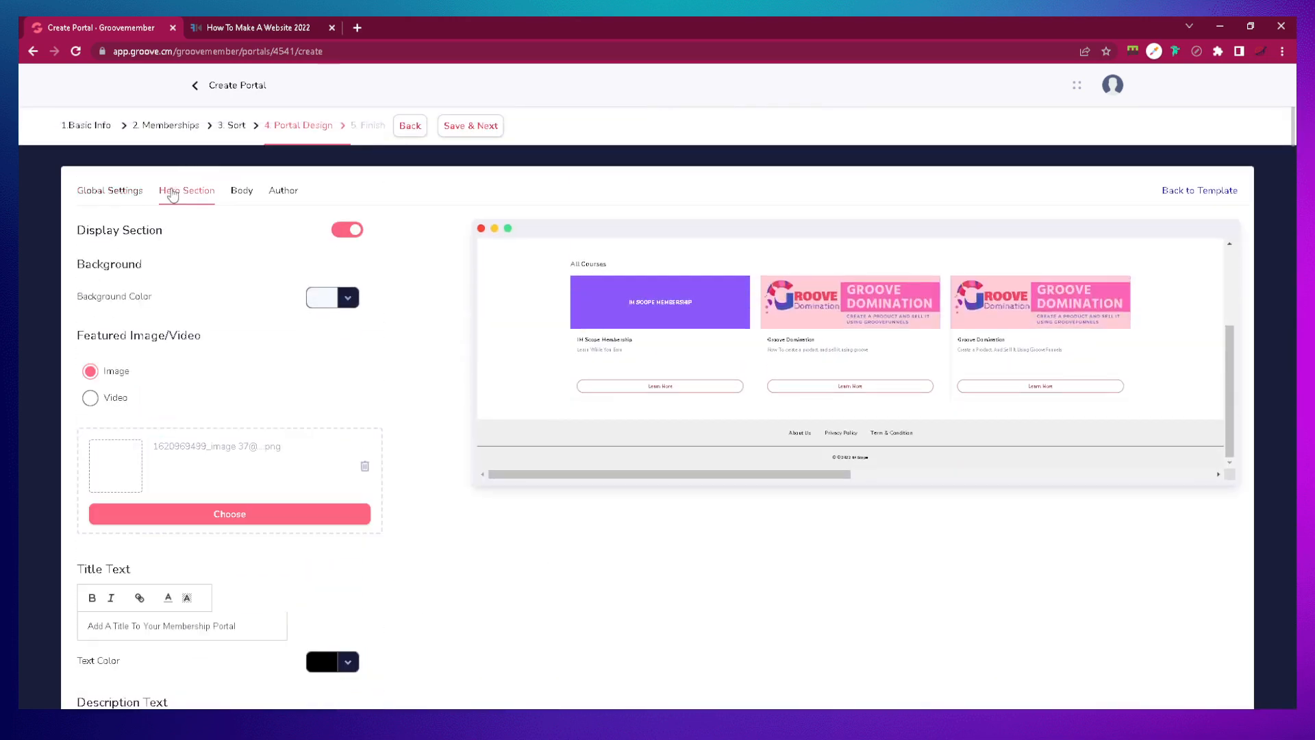
pyautogui.scroll(4, 588, 334)
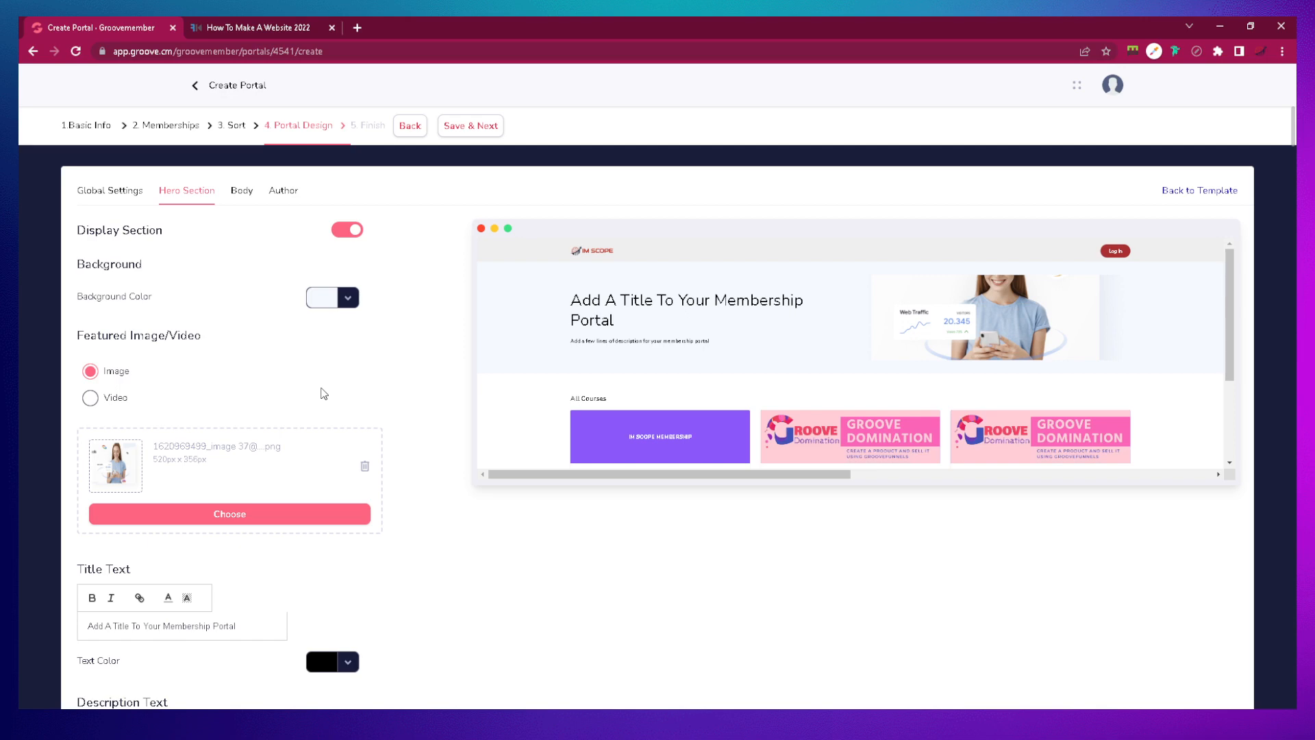
pyautogui.click(366, 467)
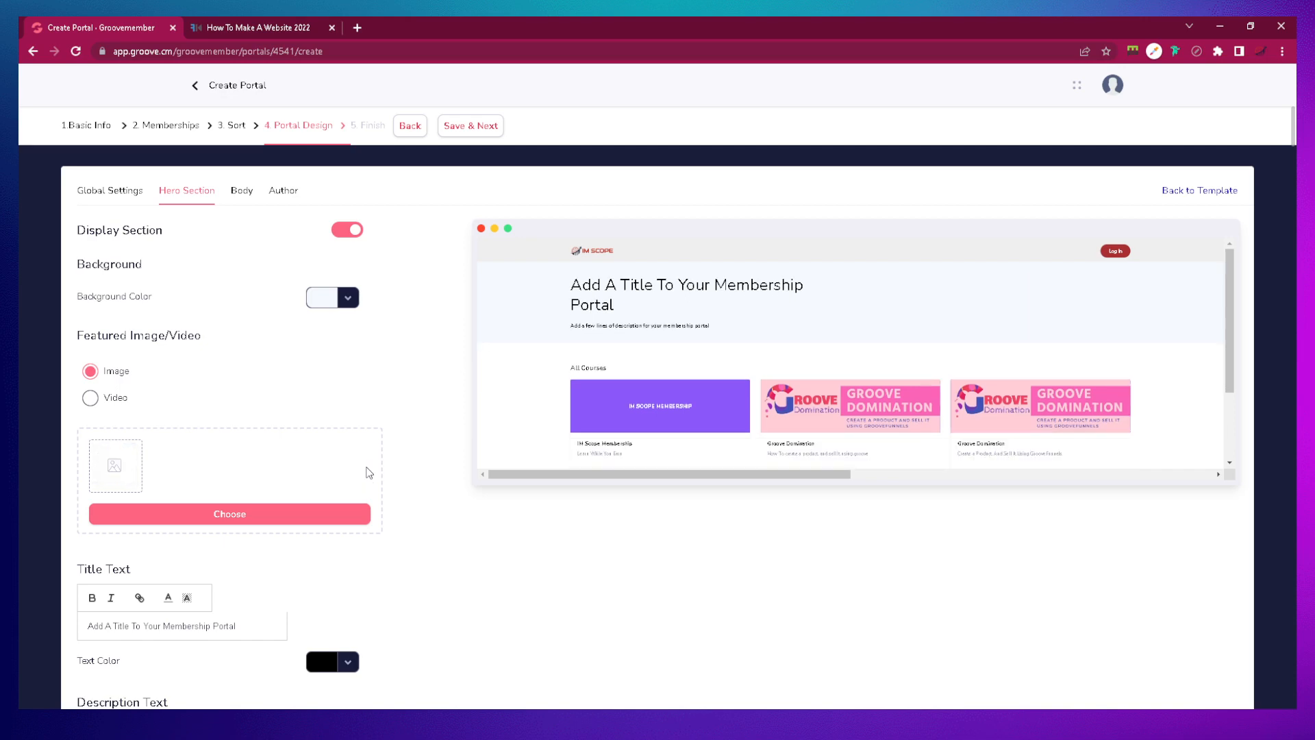
pyautogui.click(330, 300)
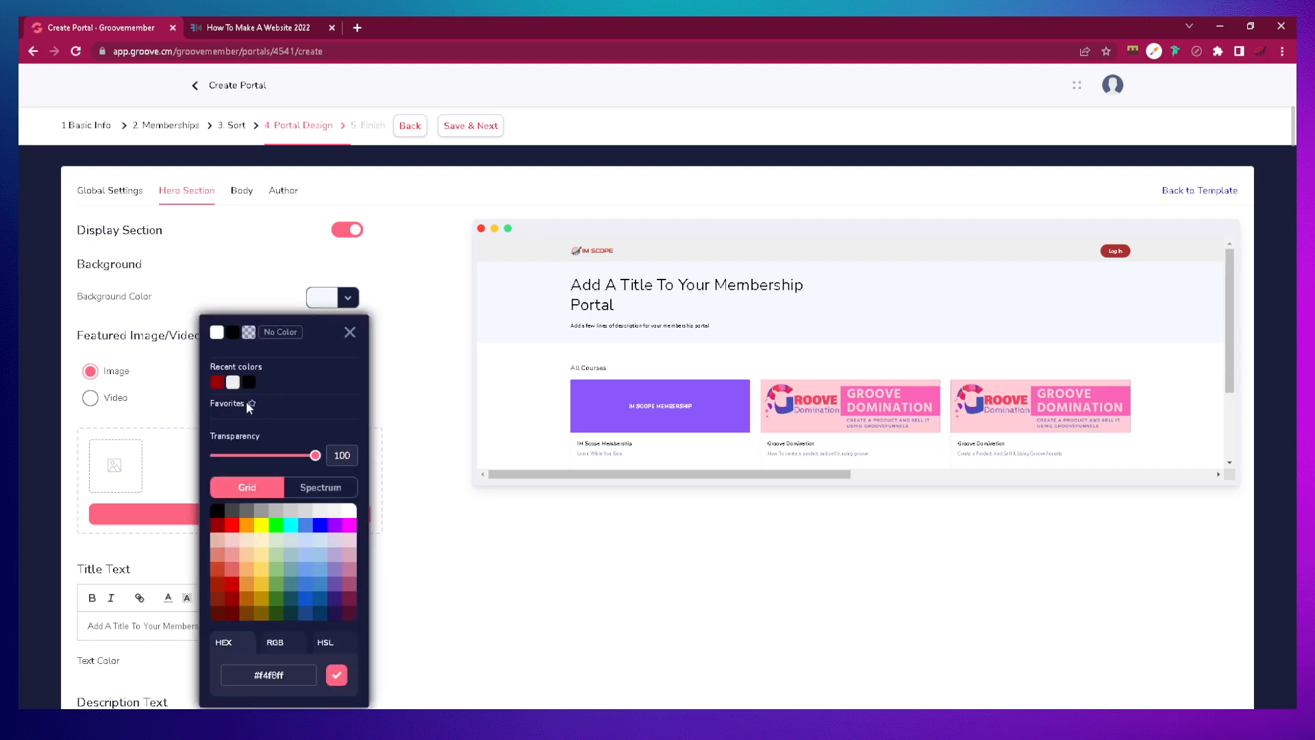
pyautogui.click(217, 382)
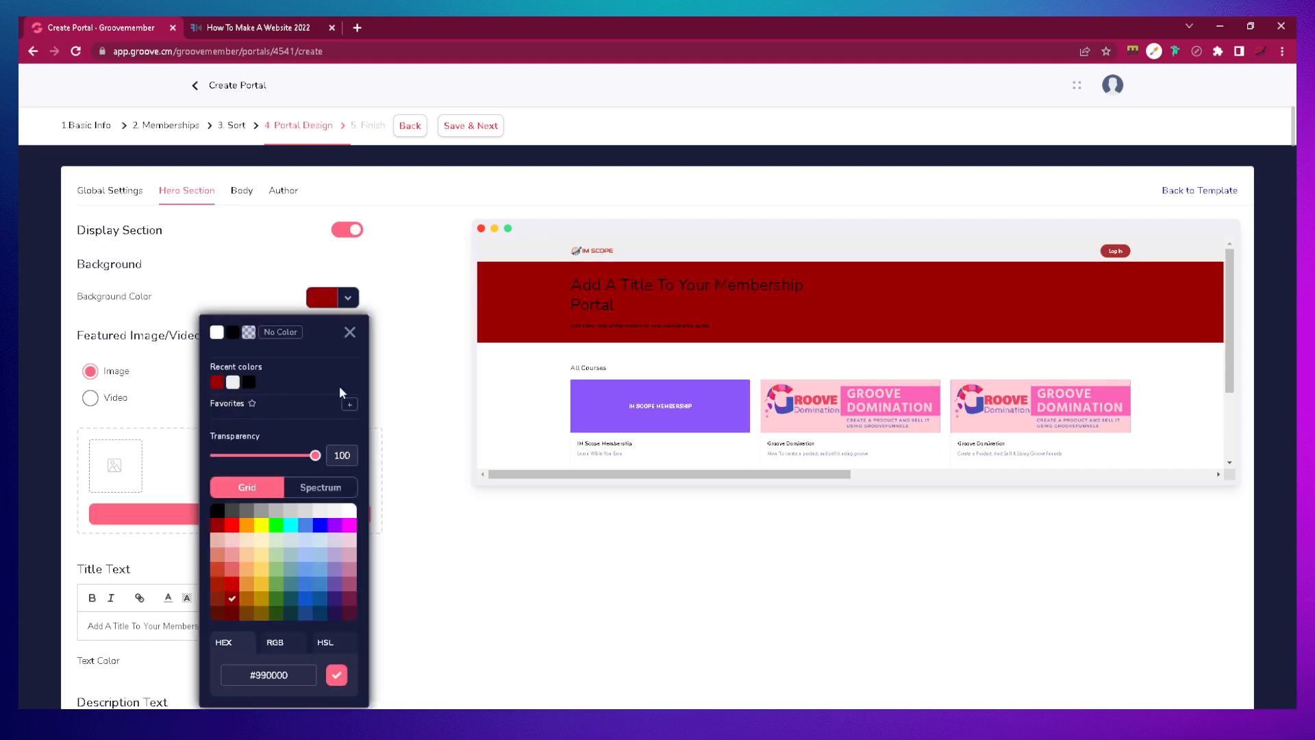
pyautogui.click(419, 440)
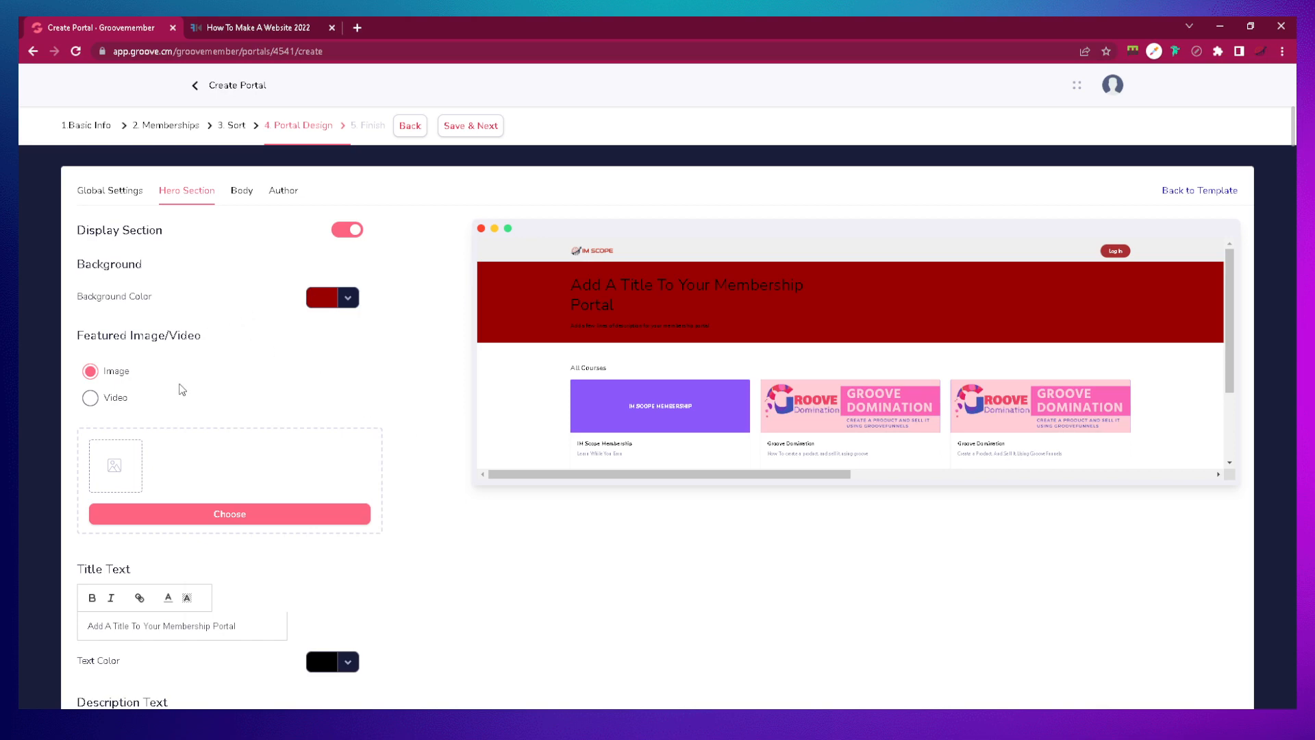
# - Set the hero section title's text color to white
pyautogui.scroll(-2, 181, 389)
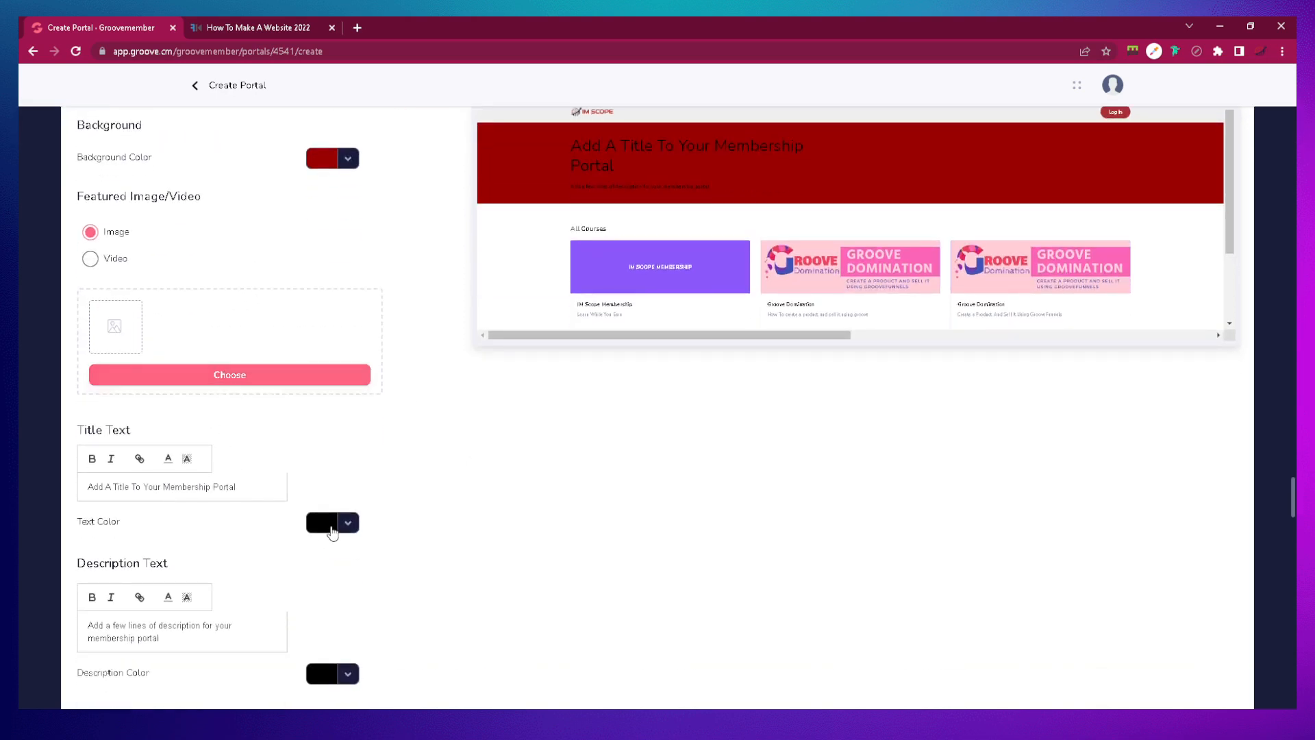
pyautogui.click(331, 528)
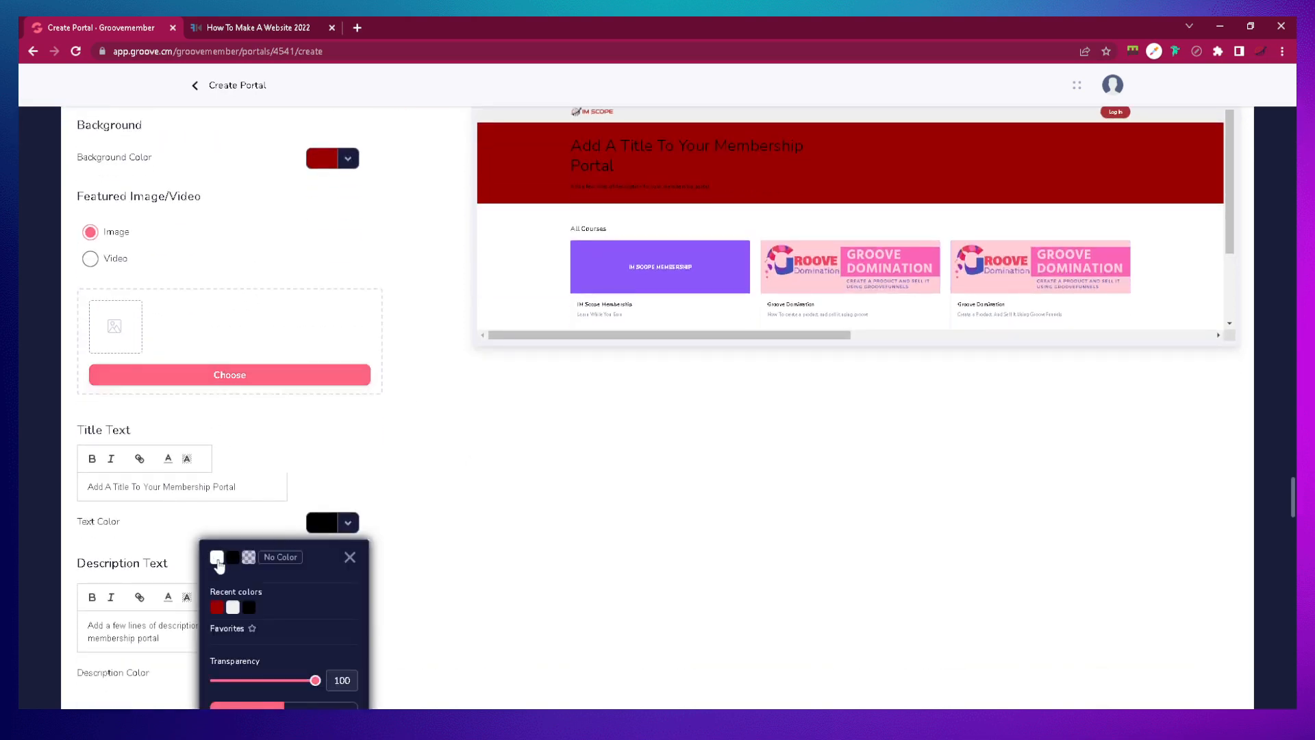
pyautogui.click(217, 557)
pyautogui.scroll(2, 597, 526)
pyautogui.scroll(-3, 597, 526)
pyautogui.click(597, 526)
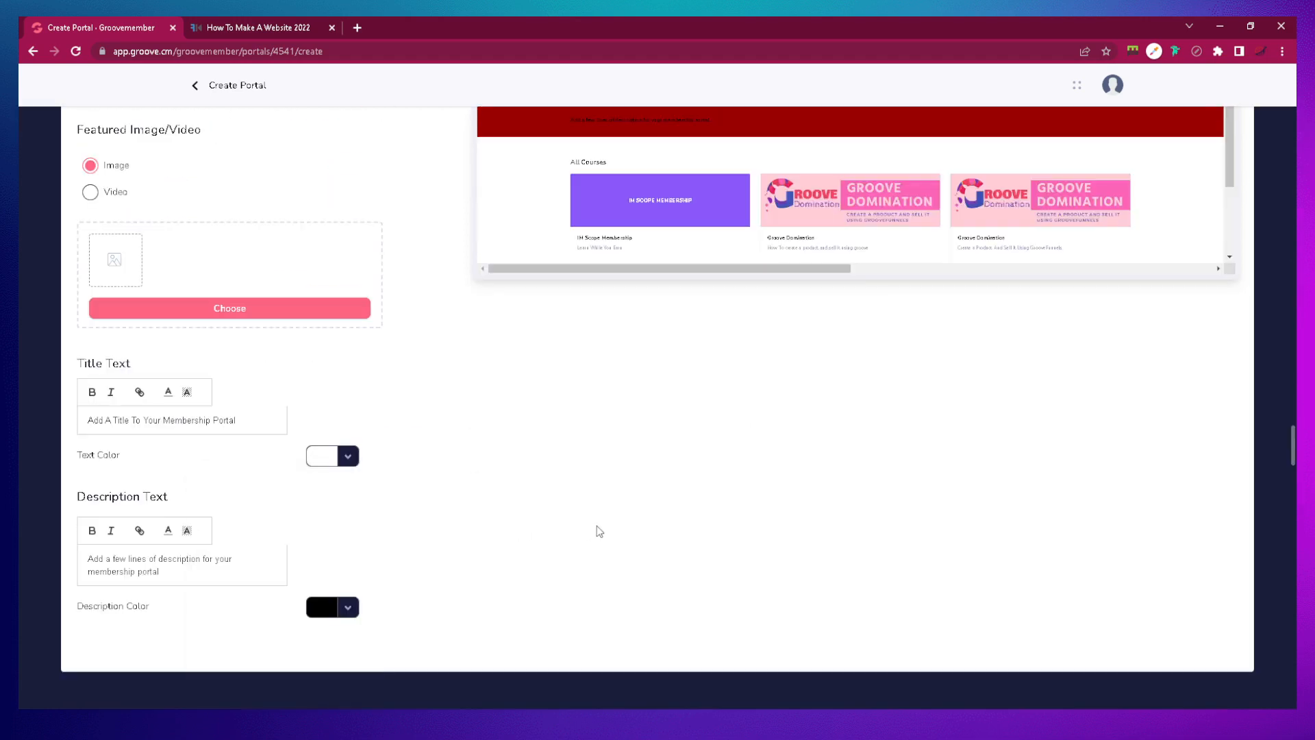
# - Replace the hero title with "Welcome To The IM Scope Portal" in bold, and check it in the preview
pyautogui.tripleClick(223, 420)
pyautogui.write('W')
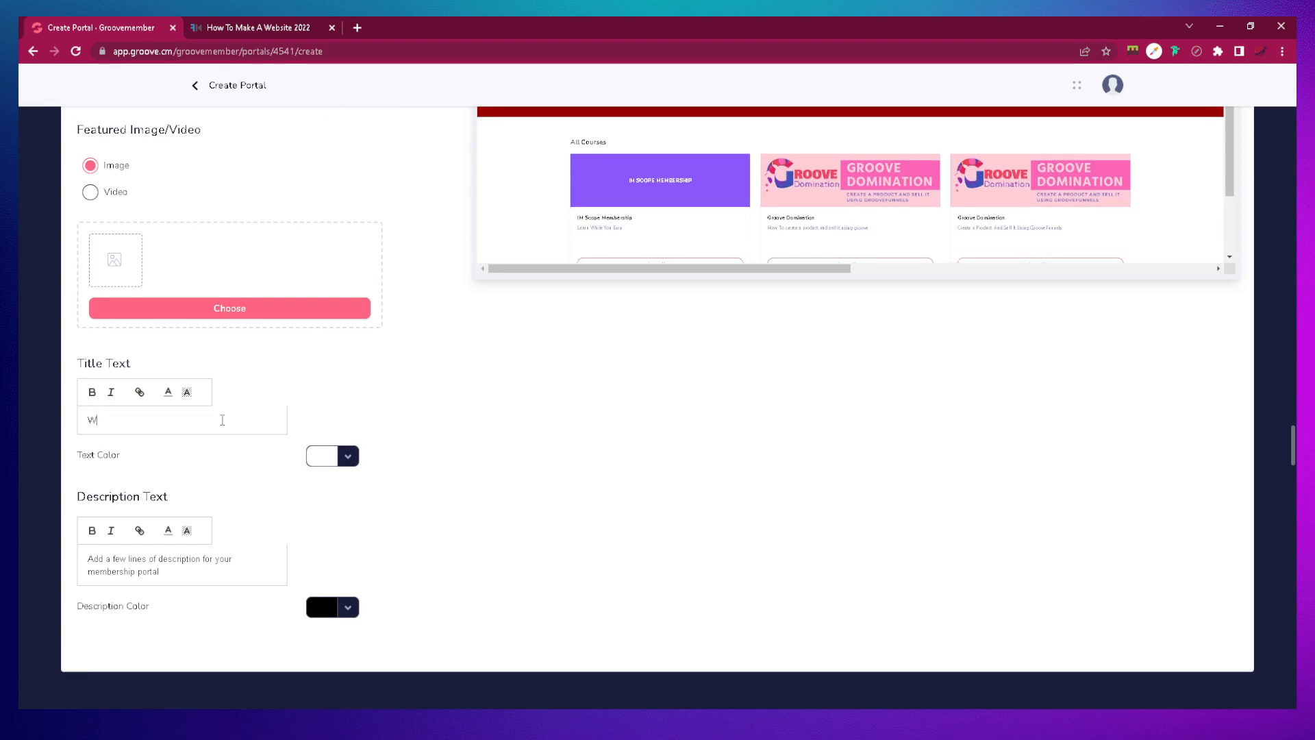
pyautogui.write('elcome To The IM Scope Portal')
pyautogui.tripleClick(171, 422)
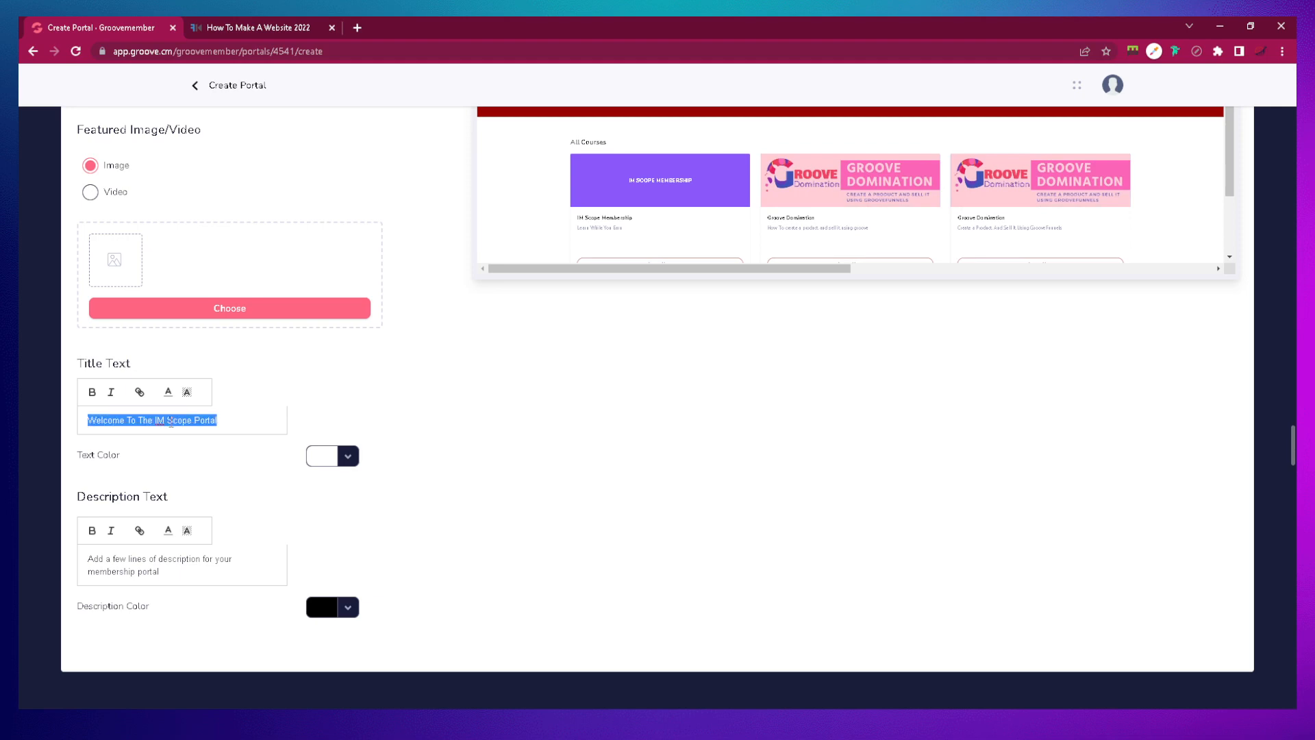
pyautogui.click(91, 395)
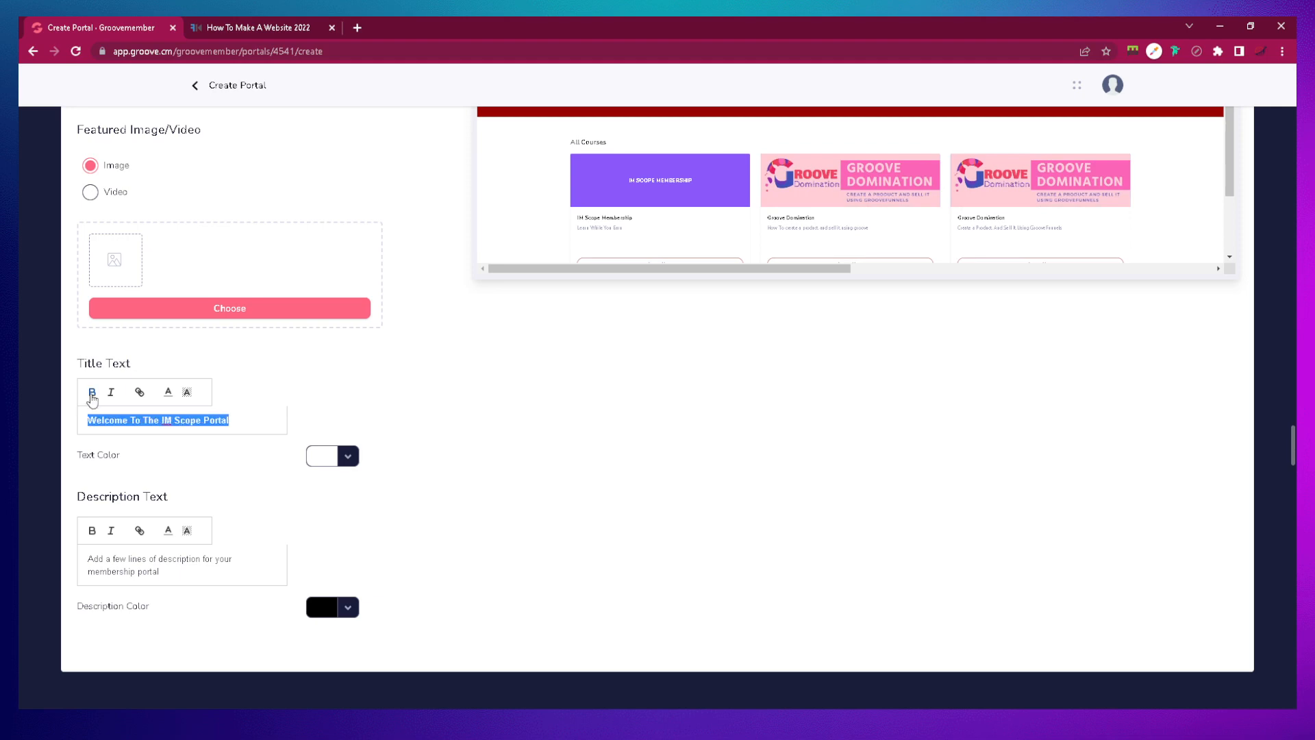
pyautogui.scroll(3, 584, 437)
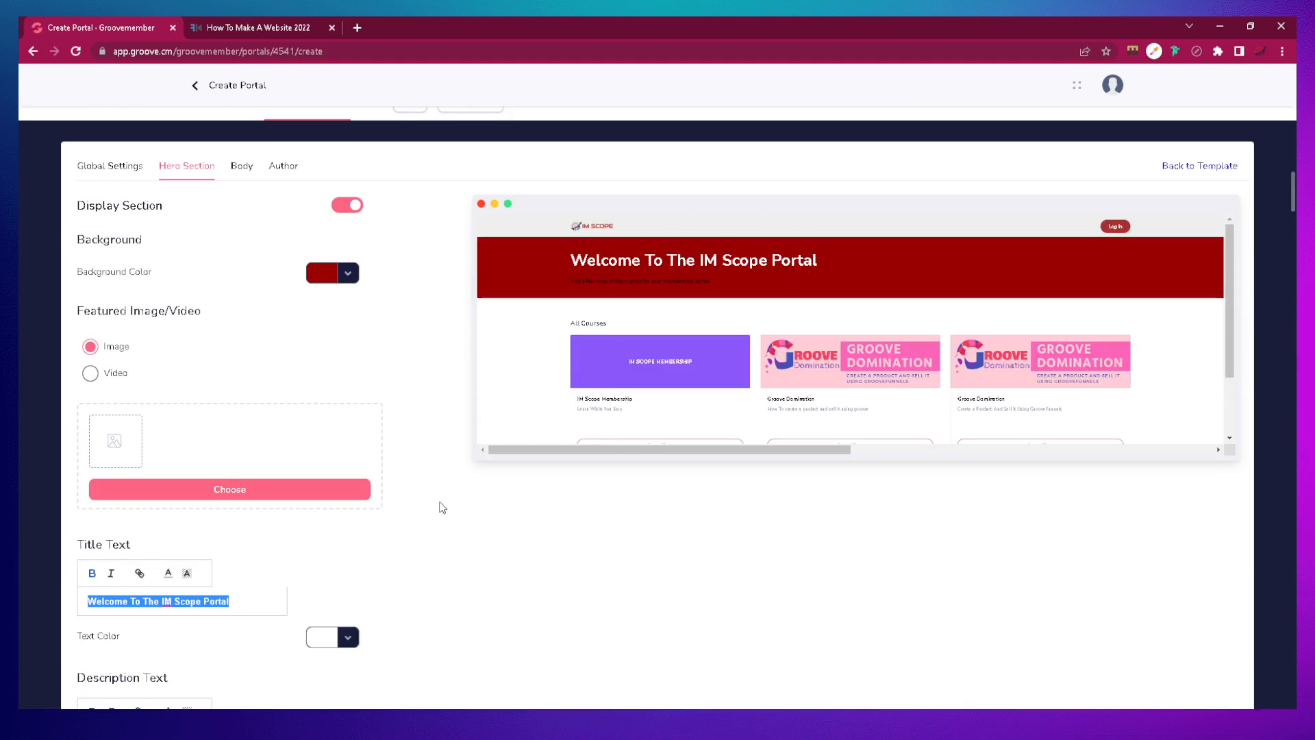
pyautogui.scroll(-2, 440, 508)
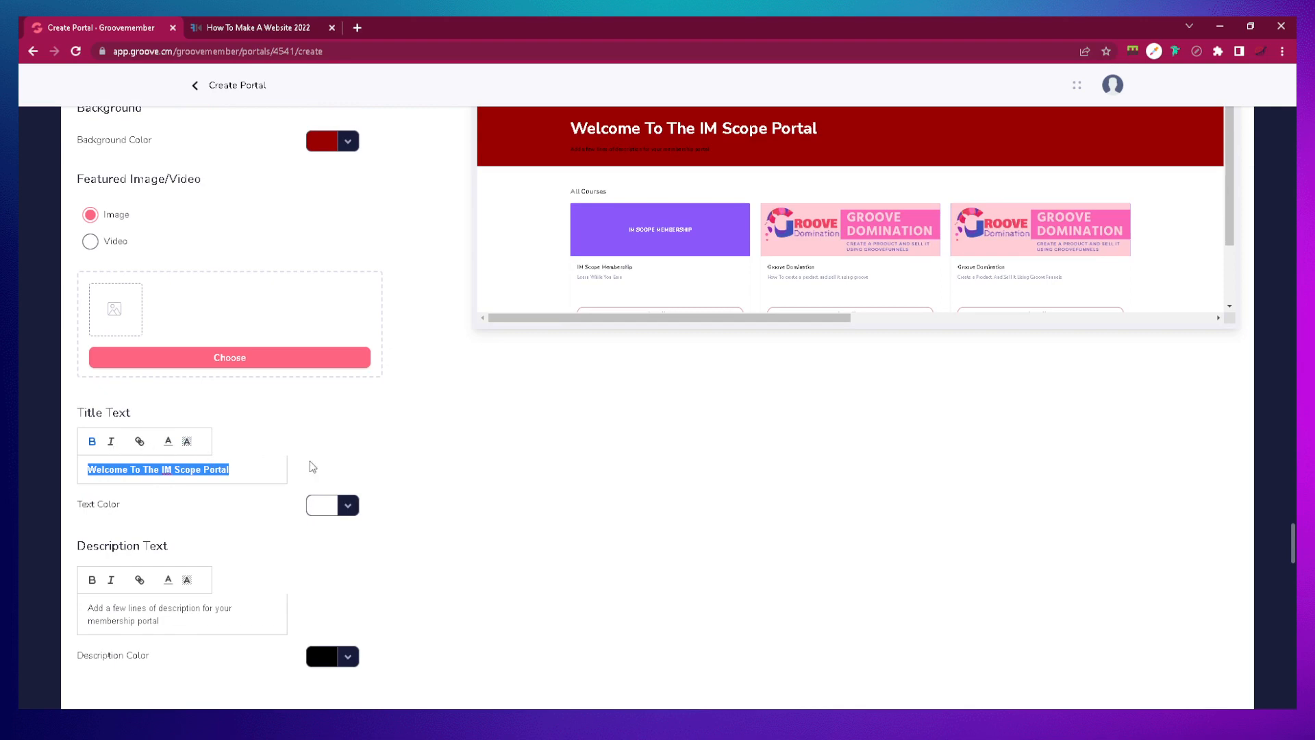
# - Set the hero section's description color to white and check the description in the preview
pyautogui.scroll(-1, 310, 462)
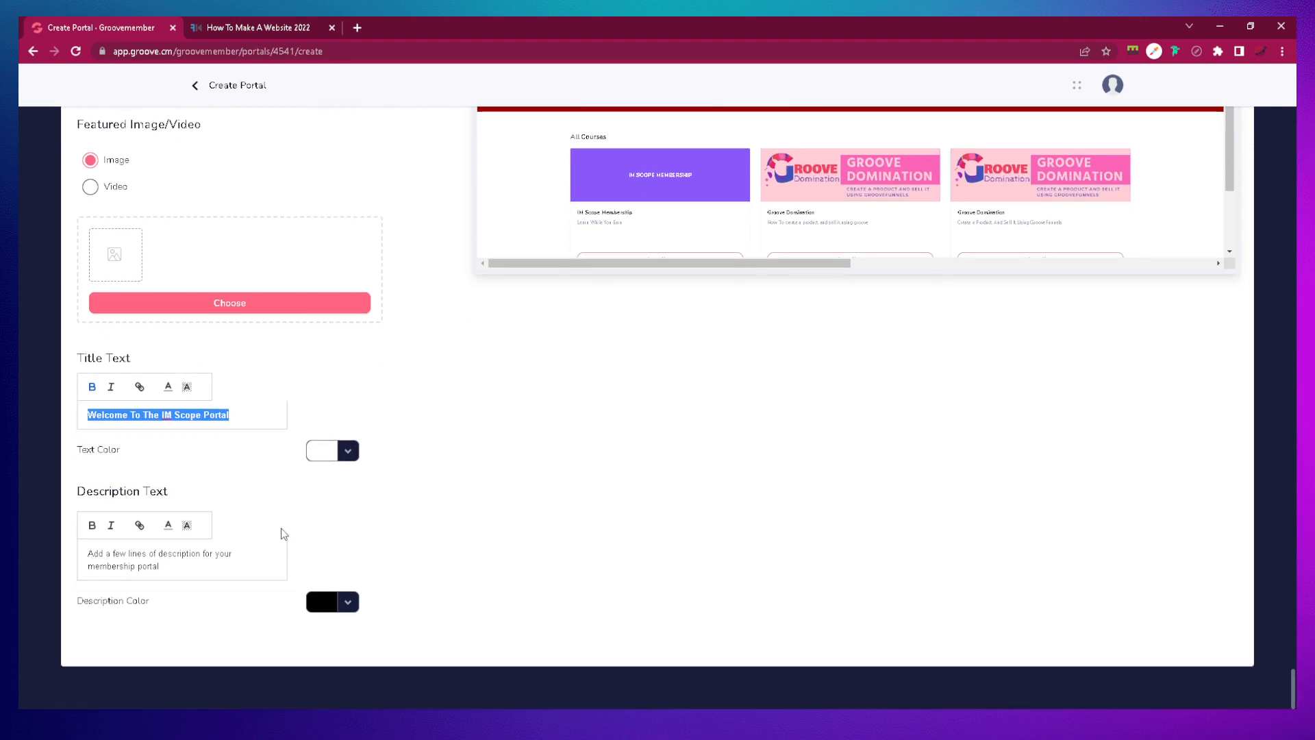
pyautogui.scroll(3, 284, 534)
pyautogui.scroll(-3, 299, 531)
pyautogui.click(317, 608)
pyautogui.click(216, 637)
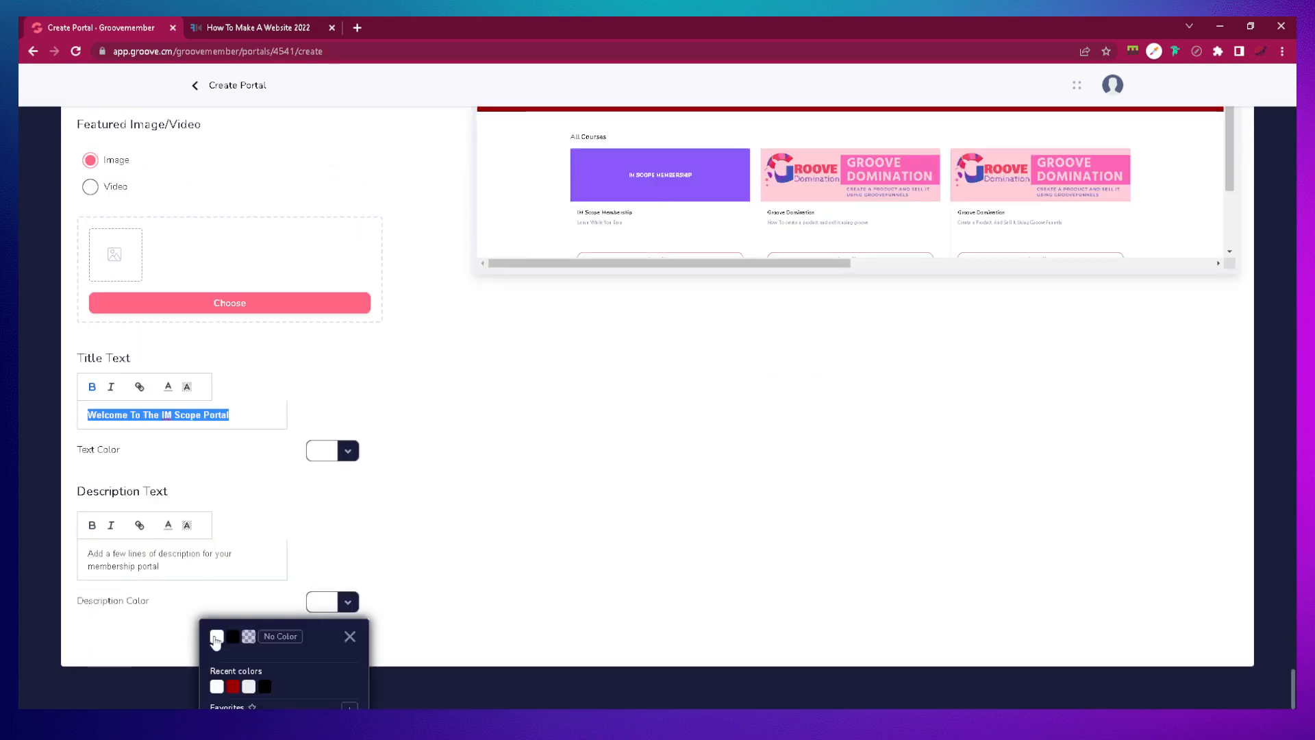
pyautogui.doubleClick(128, 564)
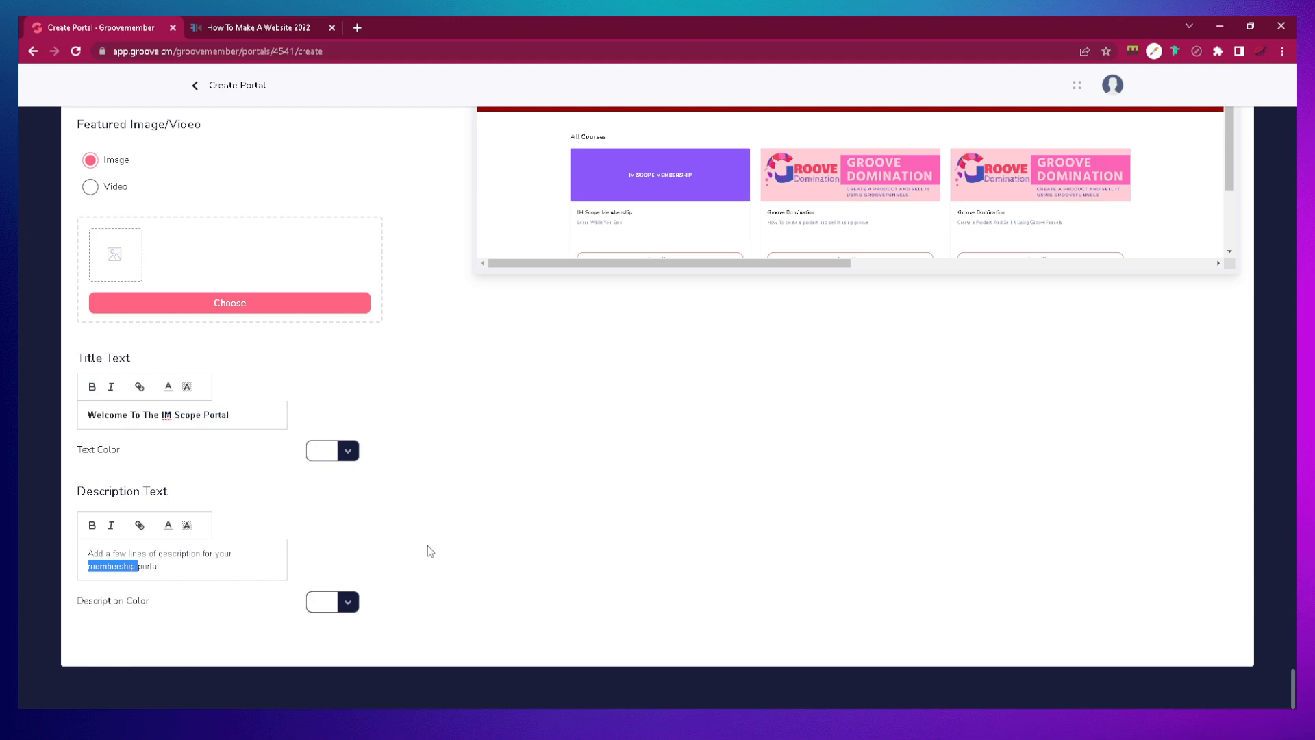
pyautogui.scroll(1, 427, 546)
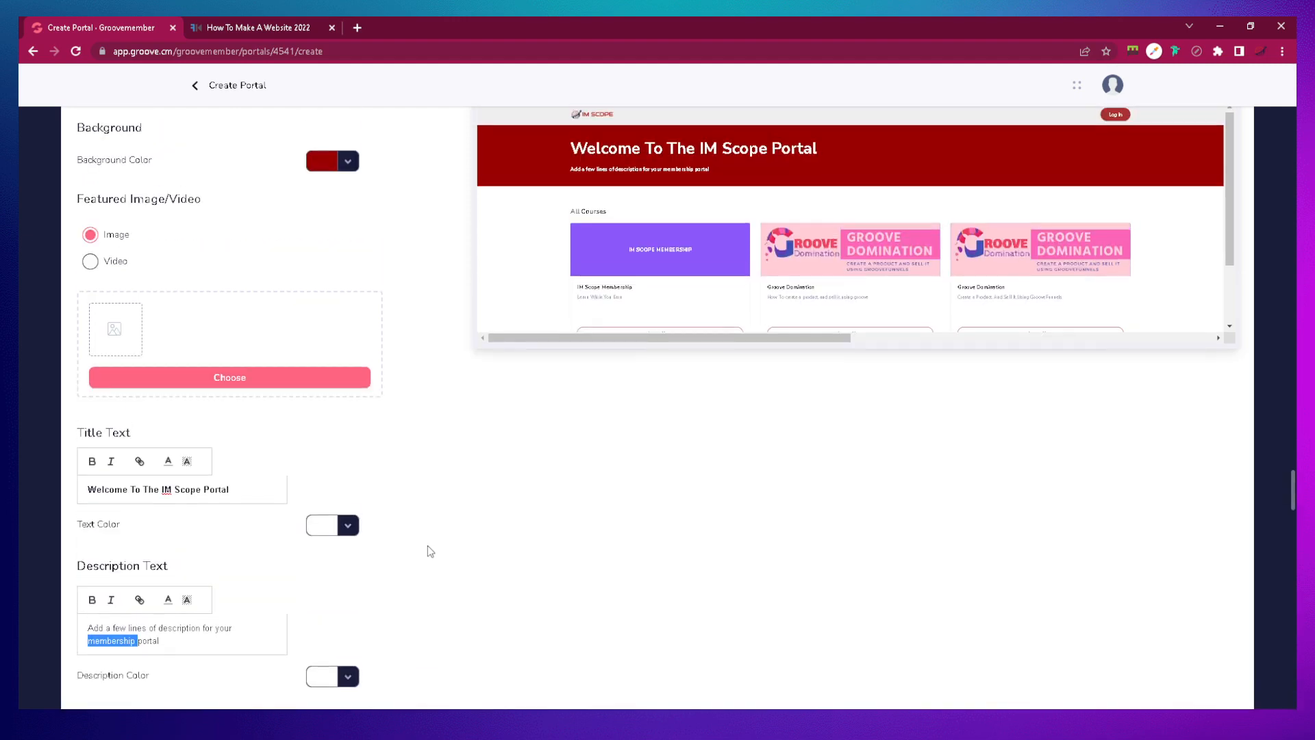
pyautogui.scroll(-1, 427, 552)
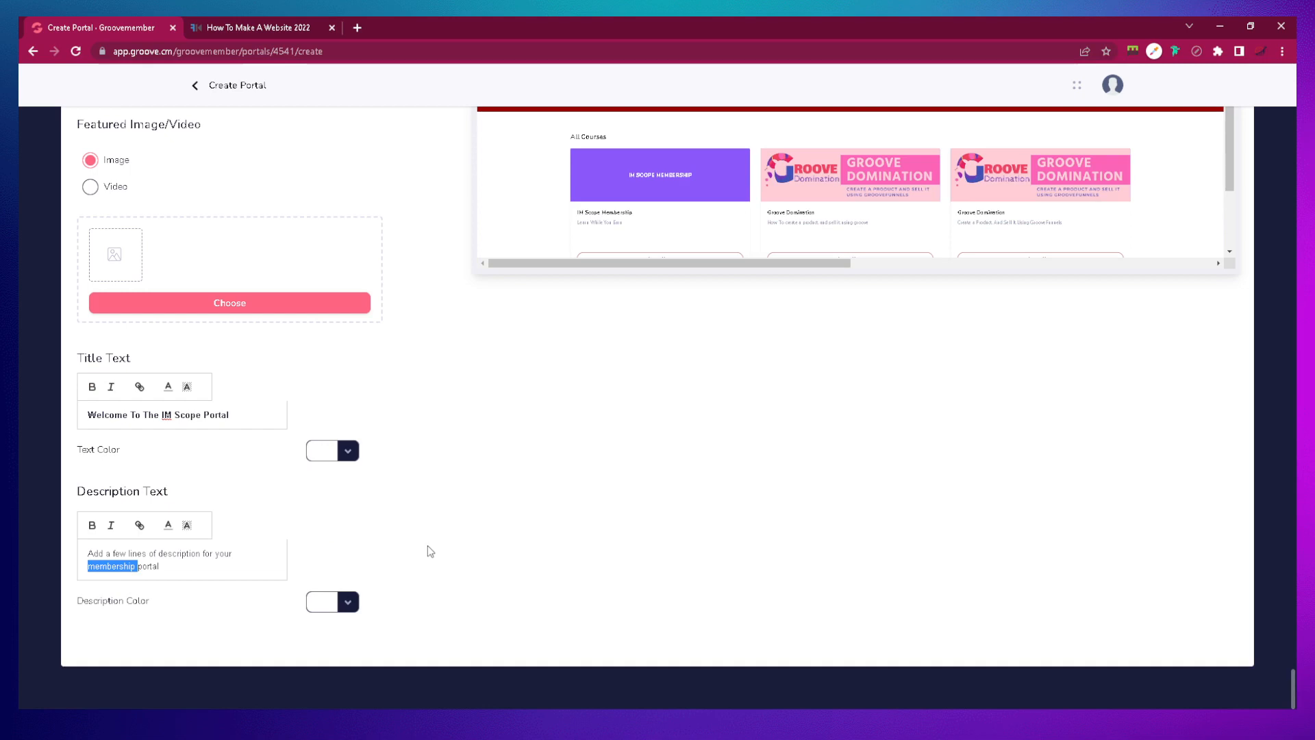
# - Open the body settings and examine the course listing and footer in the portal preview
pyautogui.scroll(3, 252, 204)
pyautogui.click(246, 197)
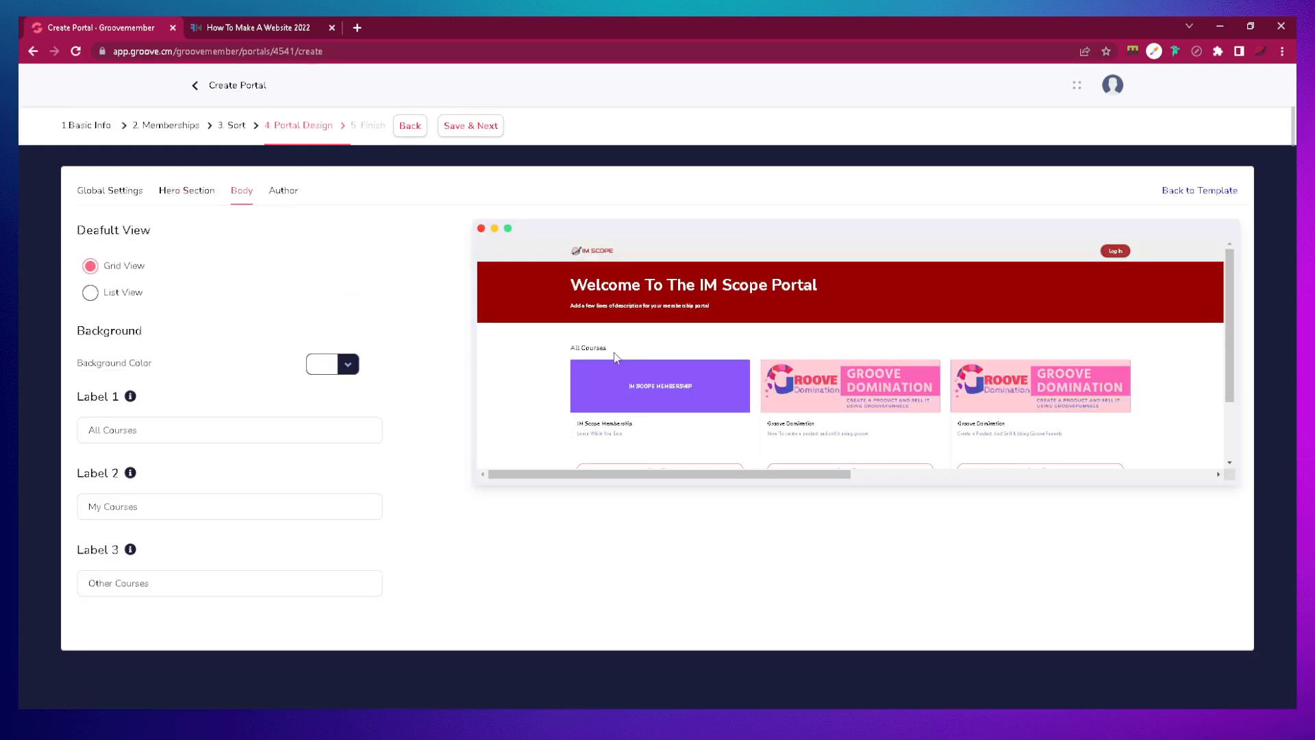
pyautogui.scroll(-2, 652, 411)
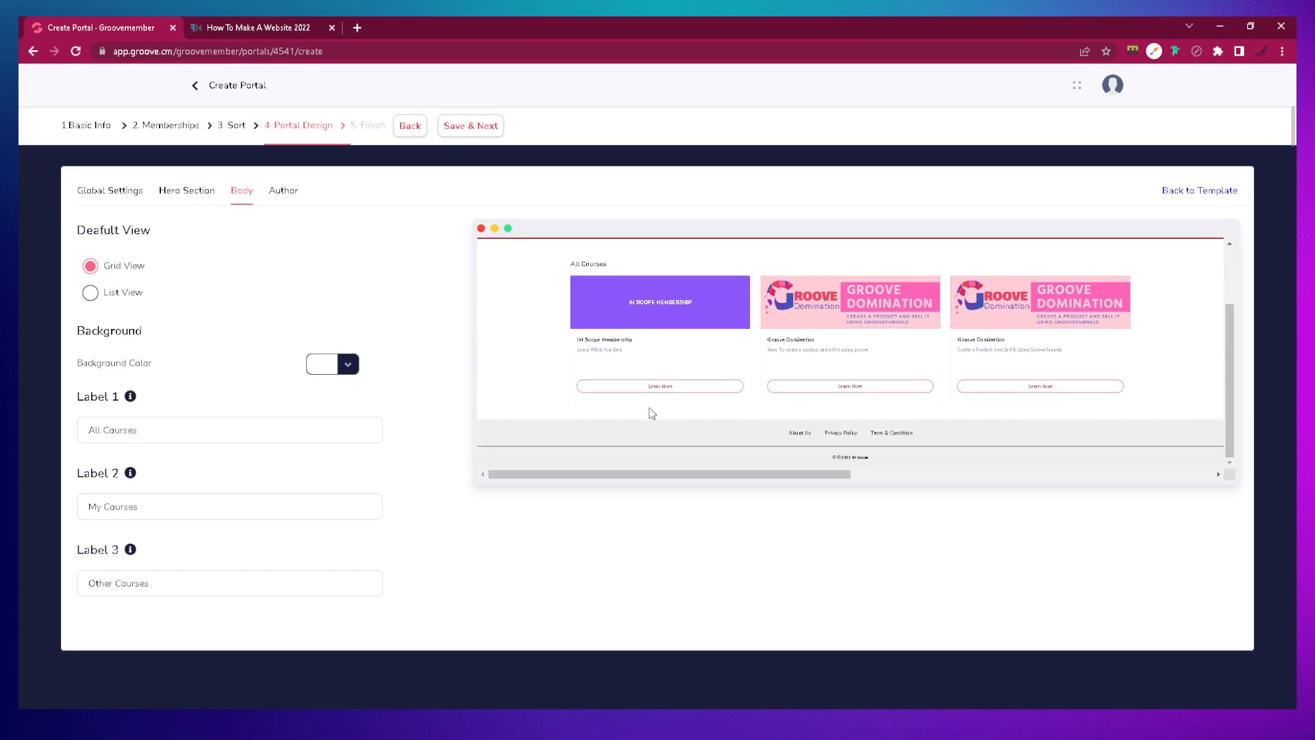
pyautogui.scroll(2, 652, 412)
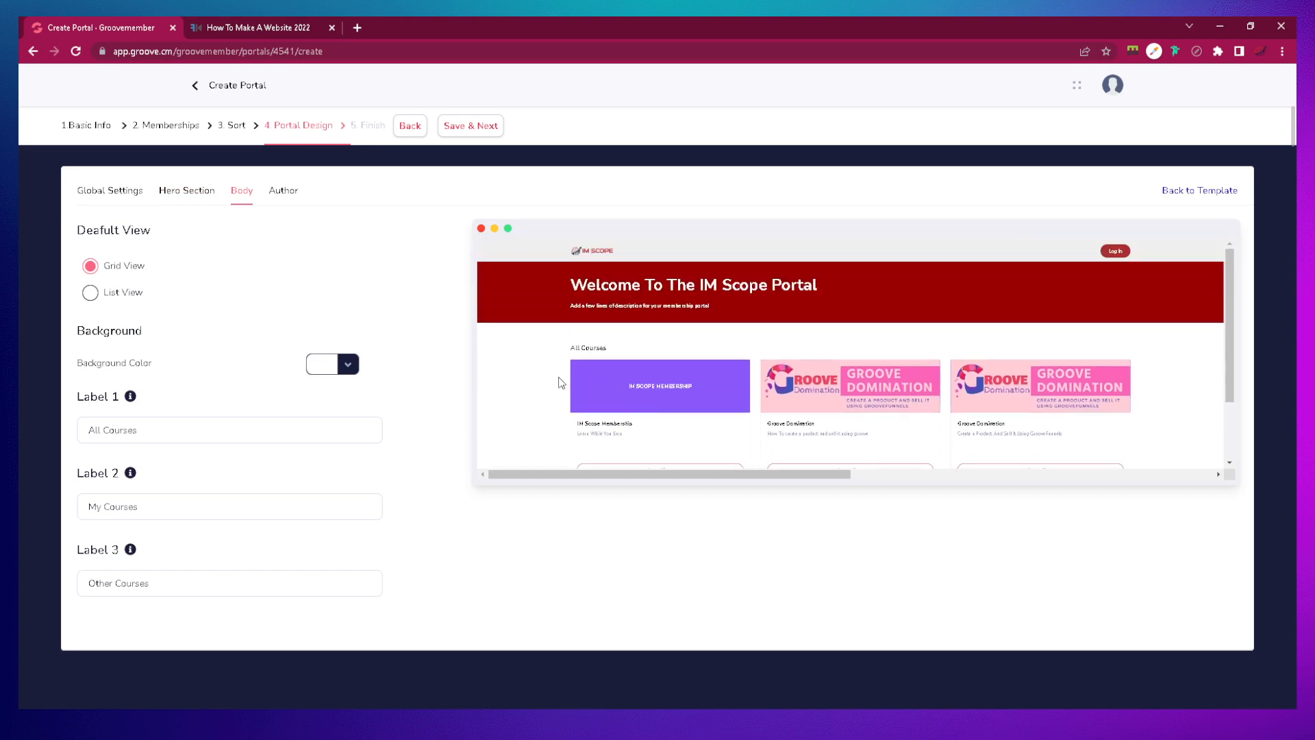
pyautogui.scroll(-1, 685, 409)
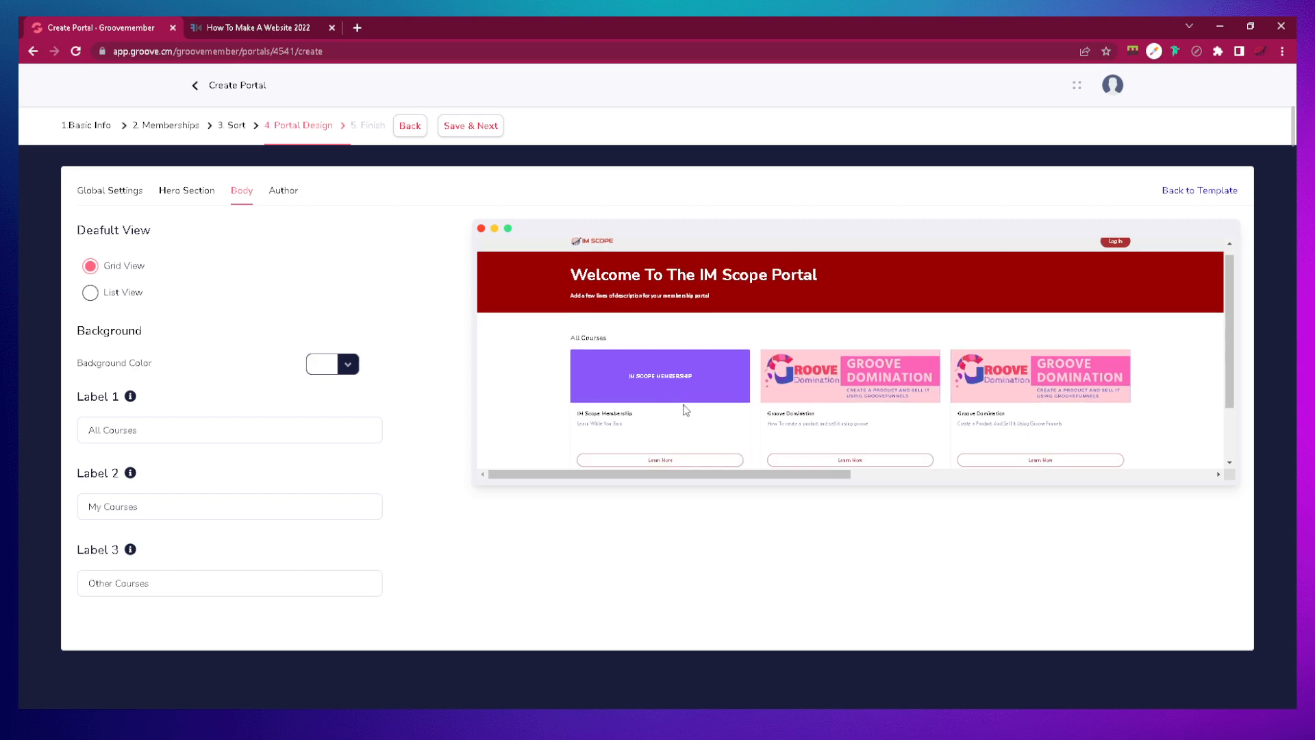
# - Try List View as the default view, look at it in the preview, and switch back to Grid View
pyautogui.click(108, 297)
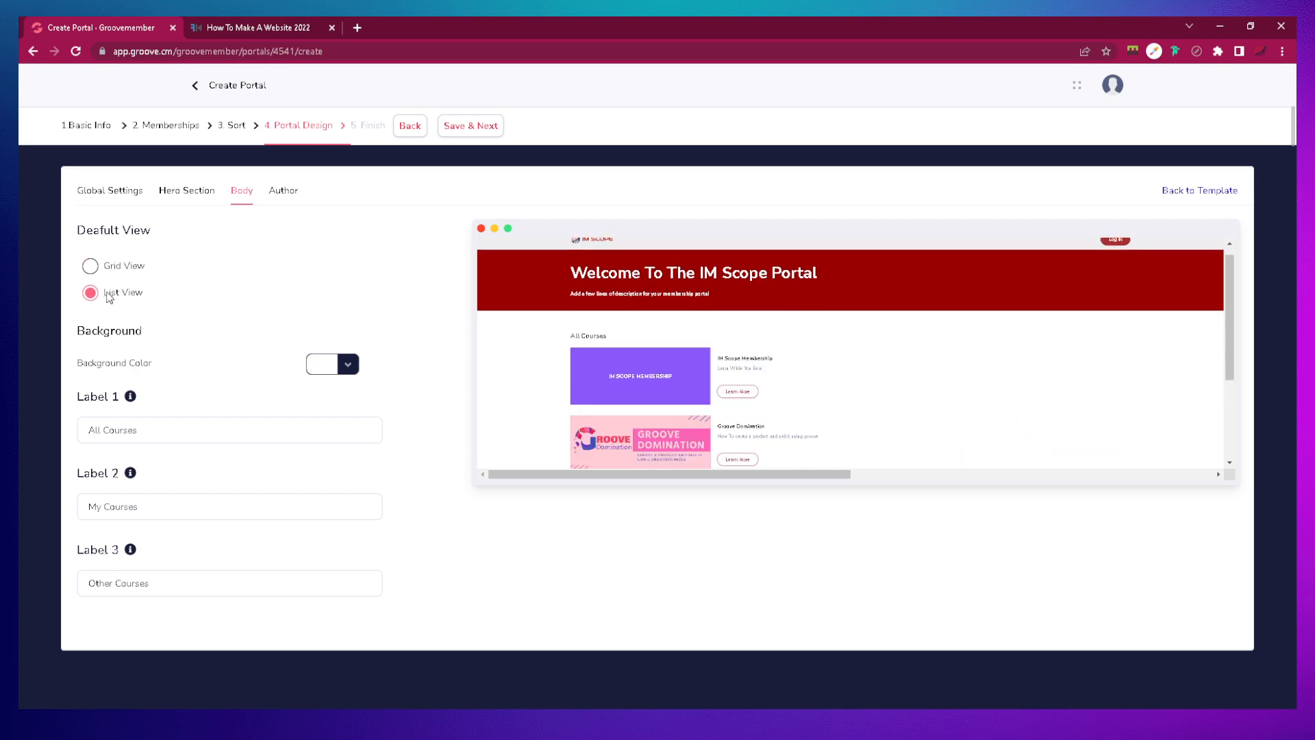
pyautogui.scroll(-3, 590, 351)
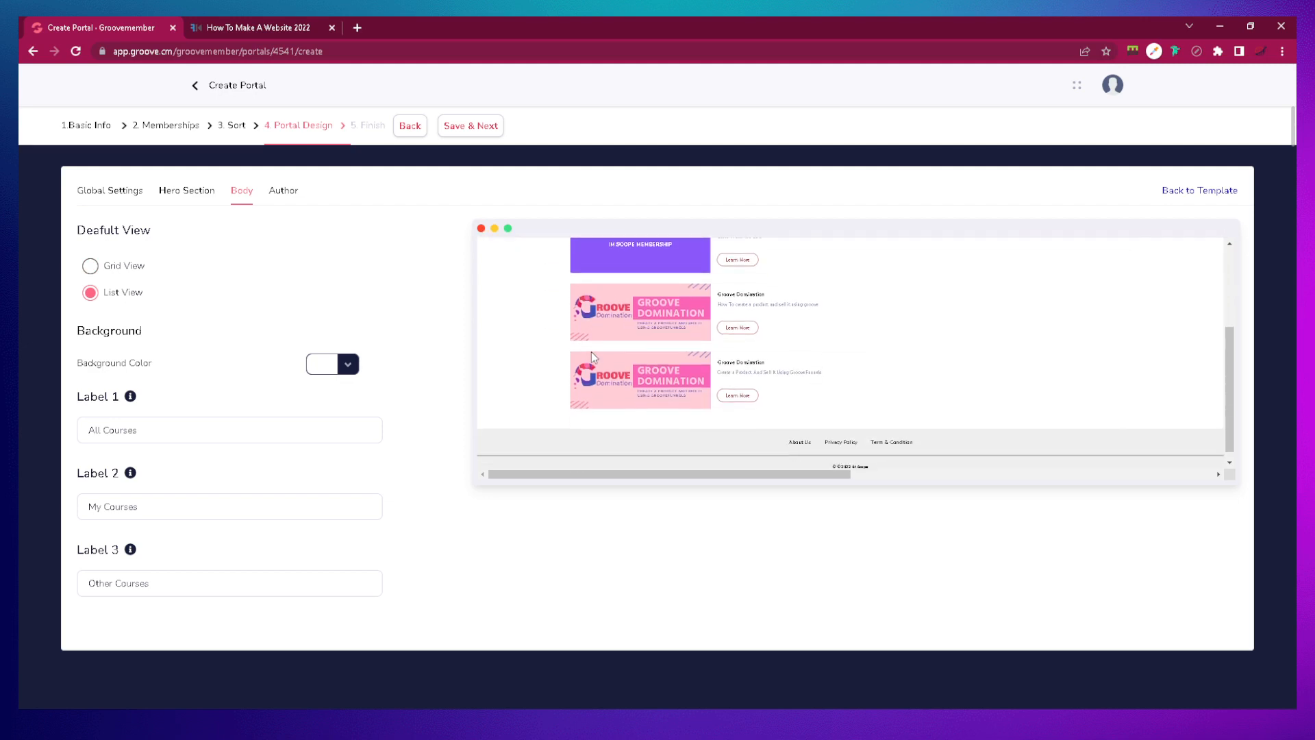
pyautogui.click(113, 266)
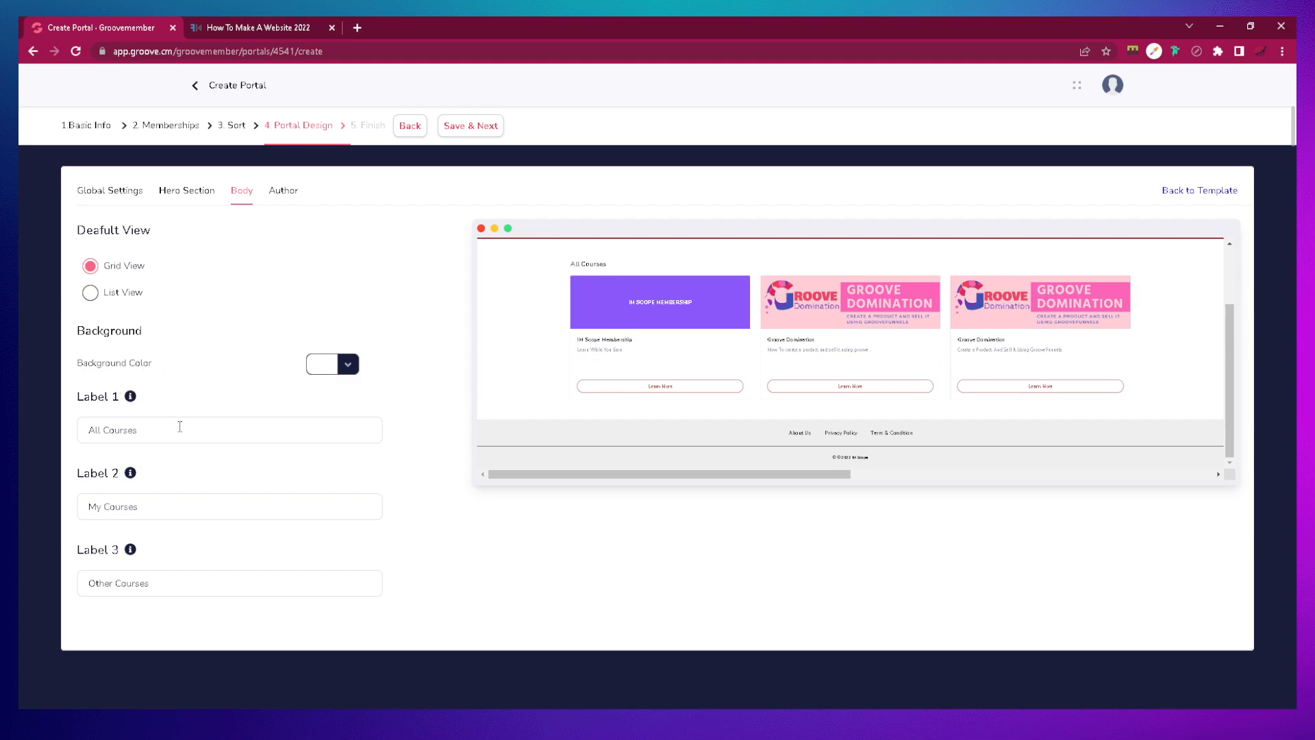
# - Set Label 1 to "All Memberships" and Label 2 to "My Memberships" in the body settings
pyautogui.doubleClick(193, 508)
pyautogui.click(193, 507)
pyautogui.doubleClick(129, 429)
pyautogui.write('Memberships')
pyautogui.doubleClick(151, 514)
pyautogui.write('My')
pyautogui.press('BackSpace')
pyautogui.press('BackSpace')
pyautogui.press('BackSpace')
pyautogui.write('Memberships')
# - Set Label 3 to "Other Memberships" in the body settings
pyautogui.doubleClick(190, 591)
pyautogui.write('Portals')
pyautogui.press('BackSpace')
pyautogui.press('BackSpace')
pyautogui.press('BackSpace')
pyautogui.press('BackSpace')
pyautogui.press('BackSpace')
pyautogui.write('M')
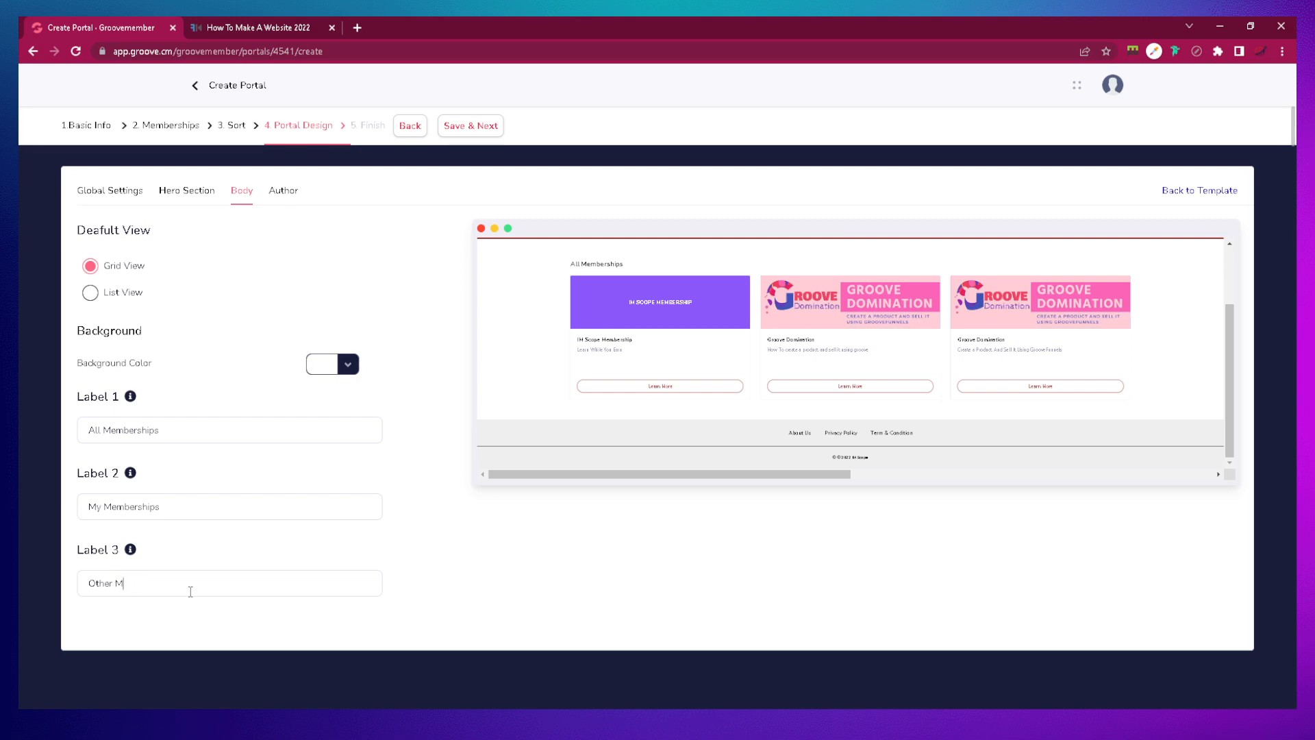
pyautogui.write('emberships')
# - Try displaying the author section with a dummy author name, clear the name and turn the section off again
pyautogui.click(285, 195)
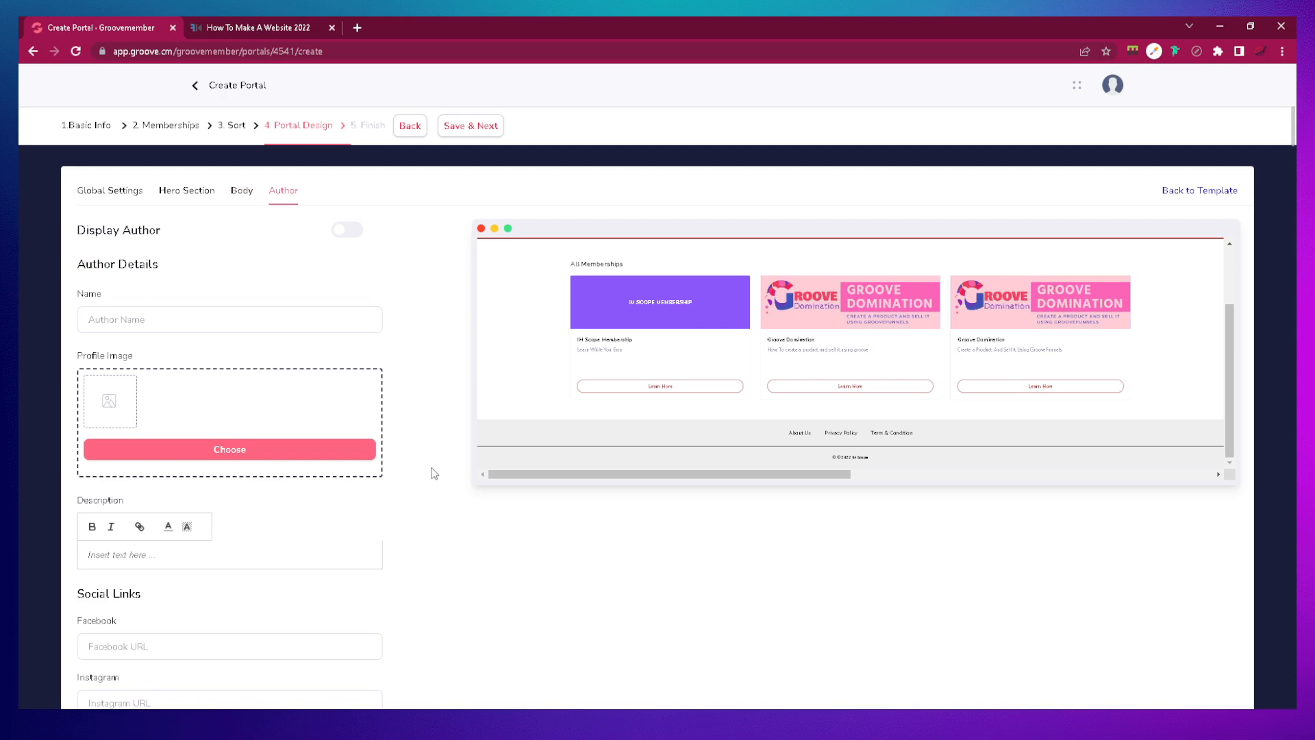
pyautogui.click(346, 236)
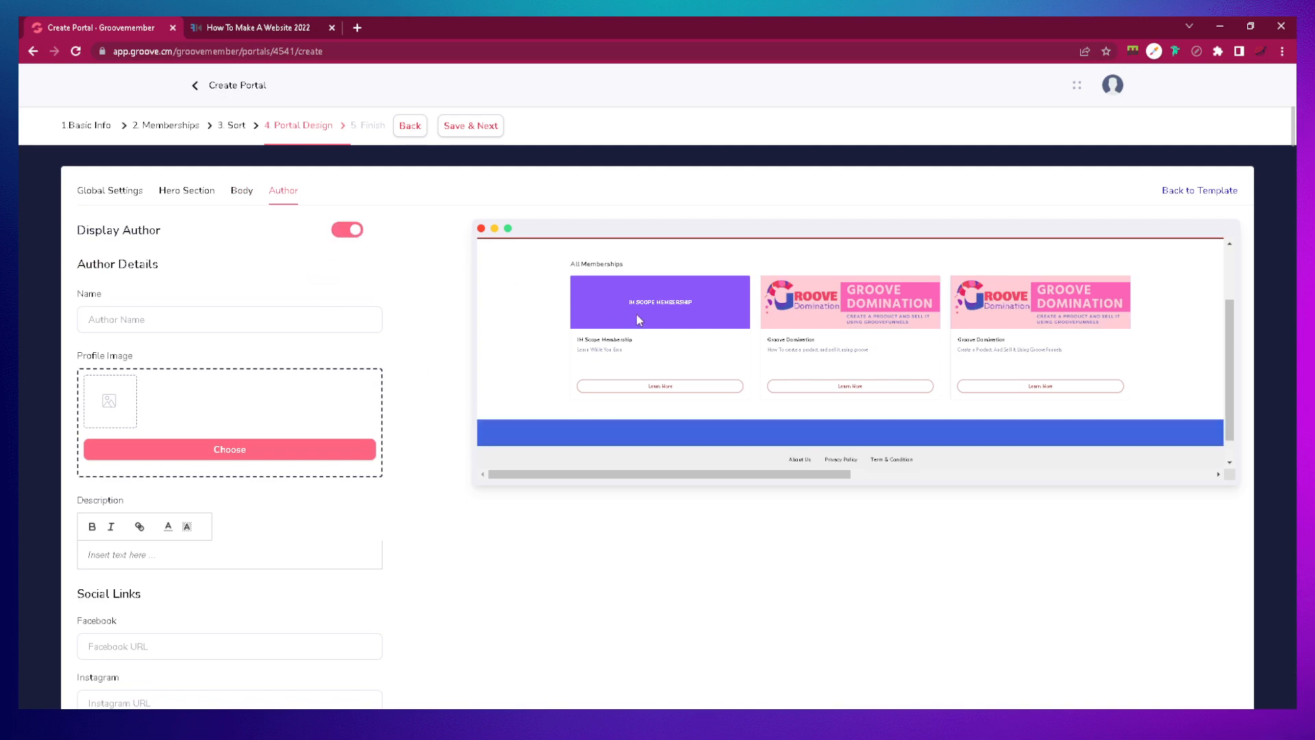
pyautogui.scroll(-1, 638, 317)
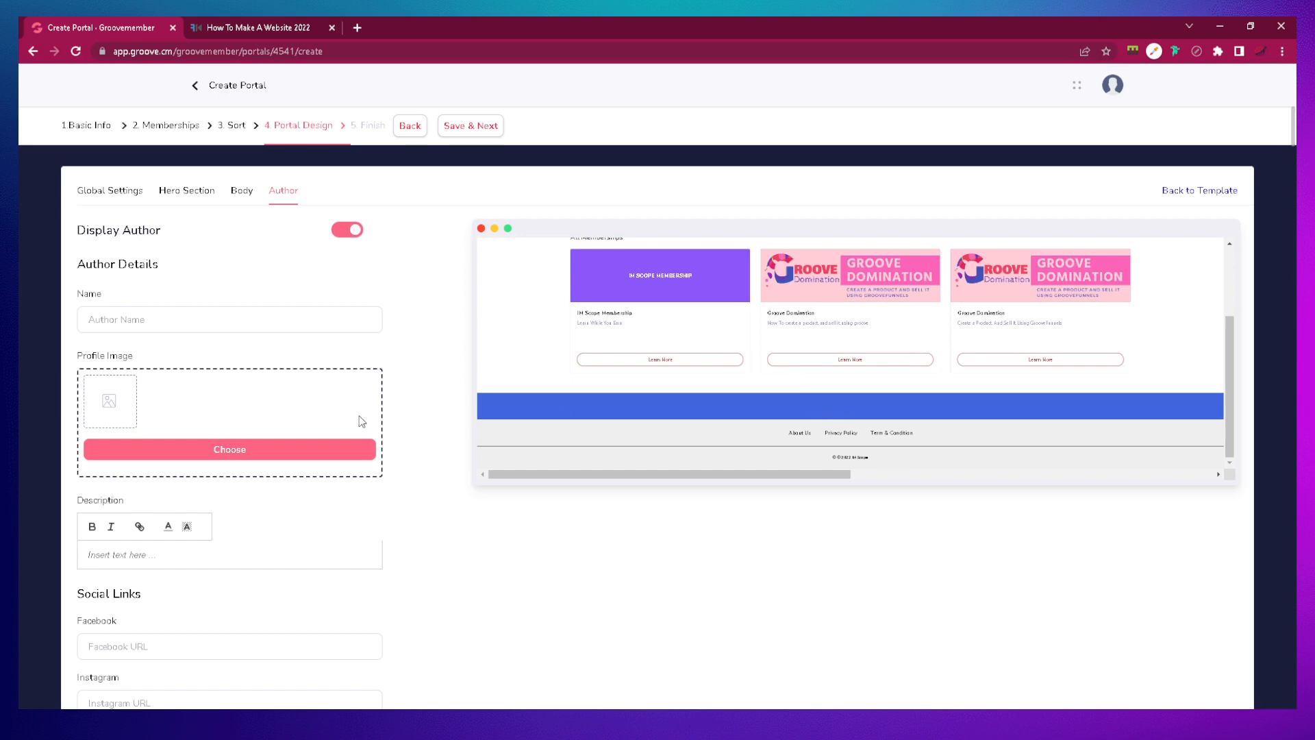
pyautogui.click(223, 324)
pyautogui.write(';dfvmpfm')
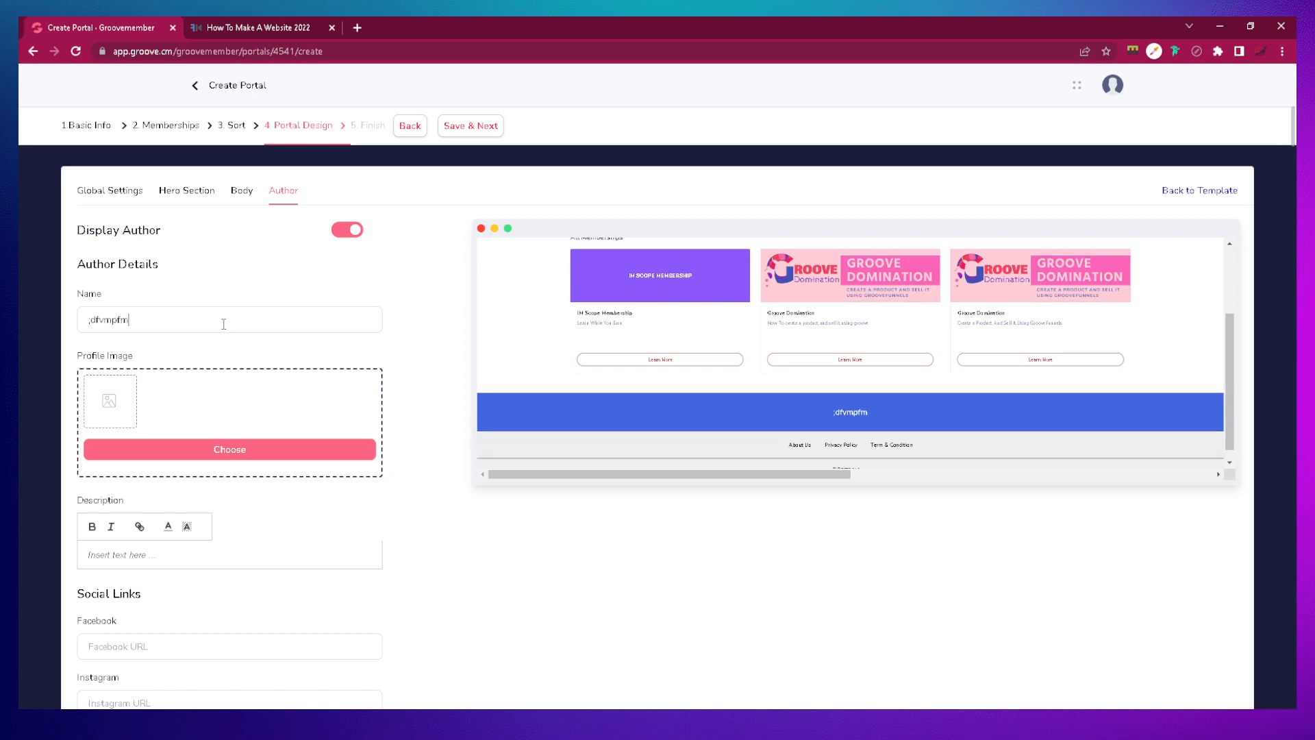
pyautogui.press('BackSpace')
pyautogui.press('BackSpace')
pyautogui.press('BackSpace')
pyautogui.press('BackSpace')
pyautogui.press('BackSpace')
pyautogui.press('BackSpace')
pyautogui.press('BackSpace')
pyautogui.click(356, 233)
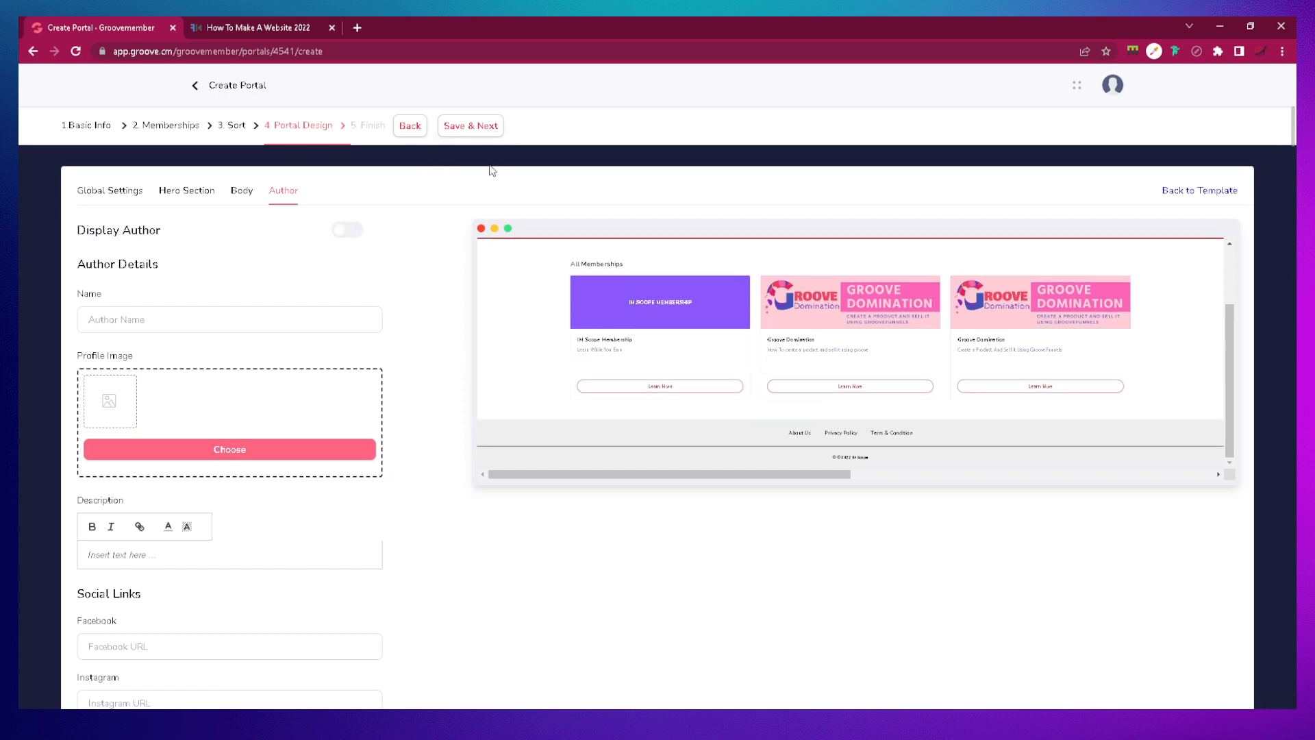
# - Save the portal design, copy the finished portal's URL and exit the portal setup
pyautogui.click(485, 130)
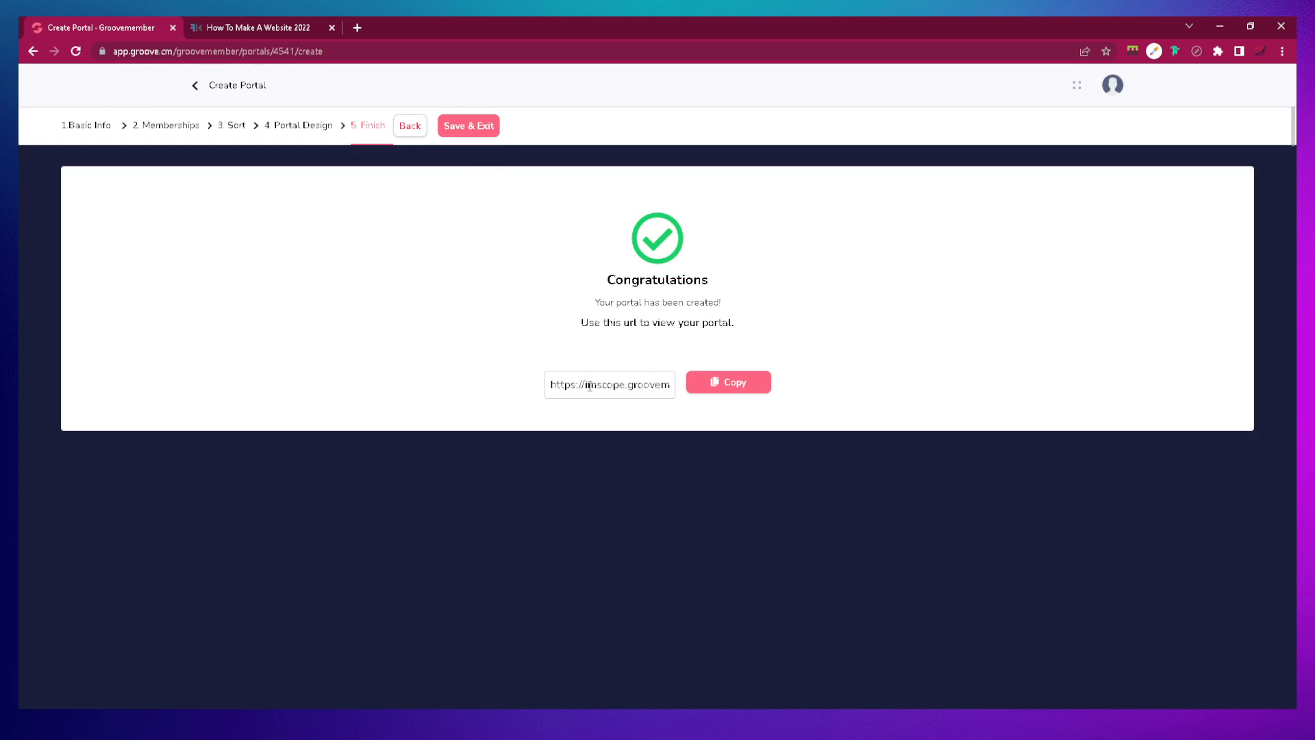
pyautogui.moveTo(585, 386); pyautogui.dragTo(630, 385)
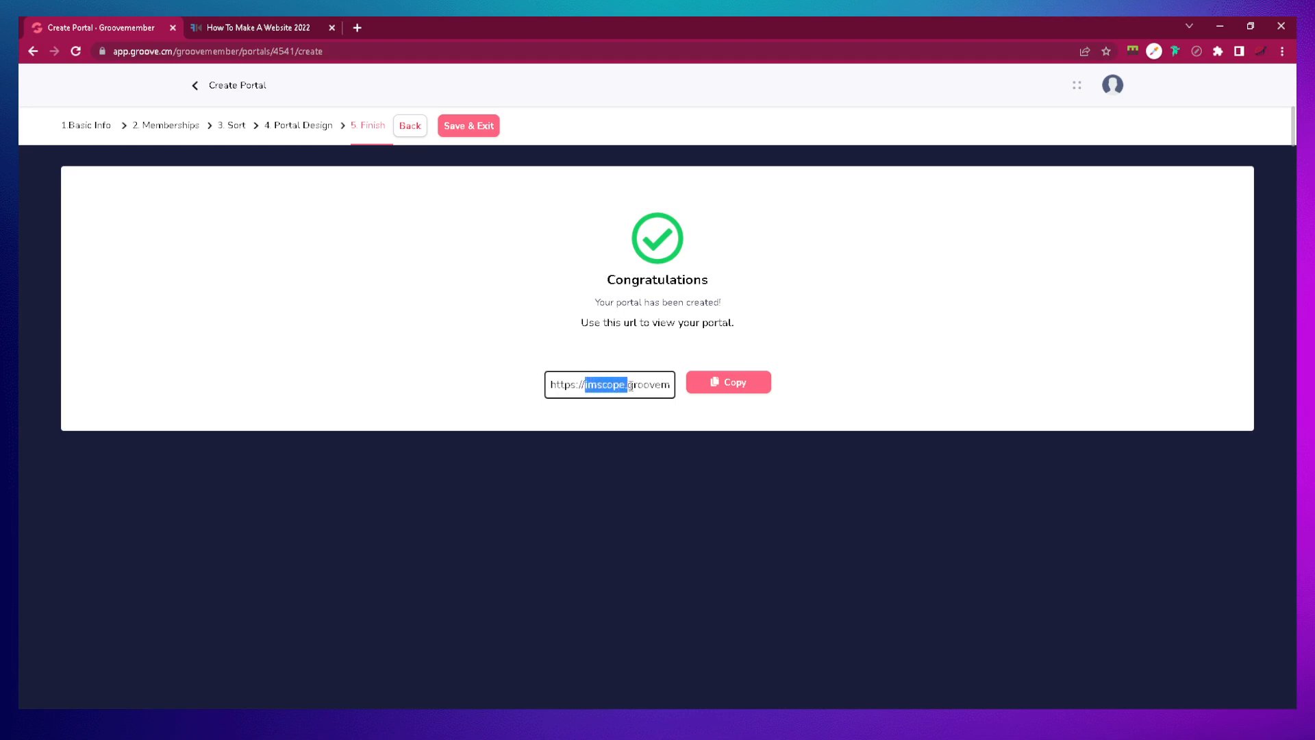
pyautogui.doubleClick(634, 386)
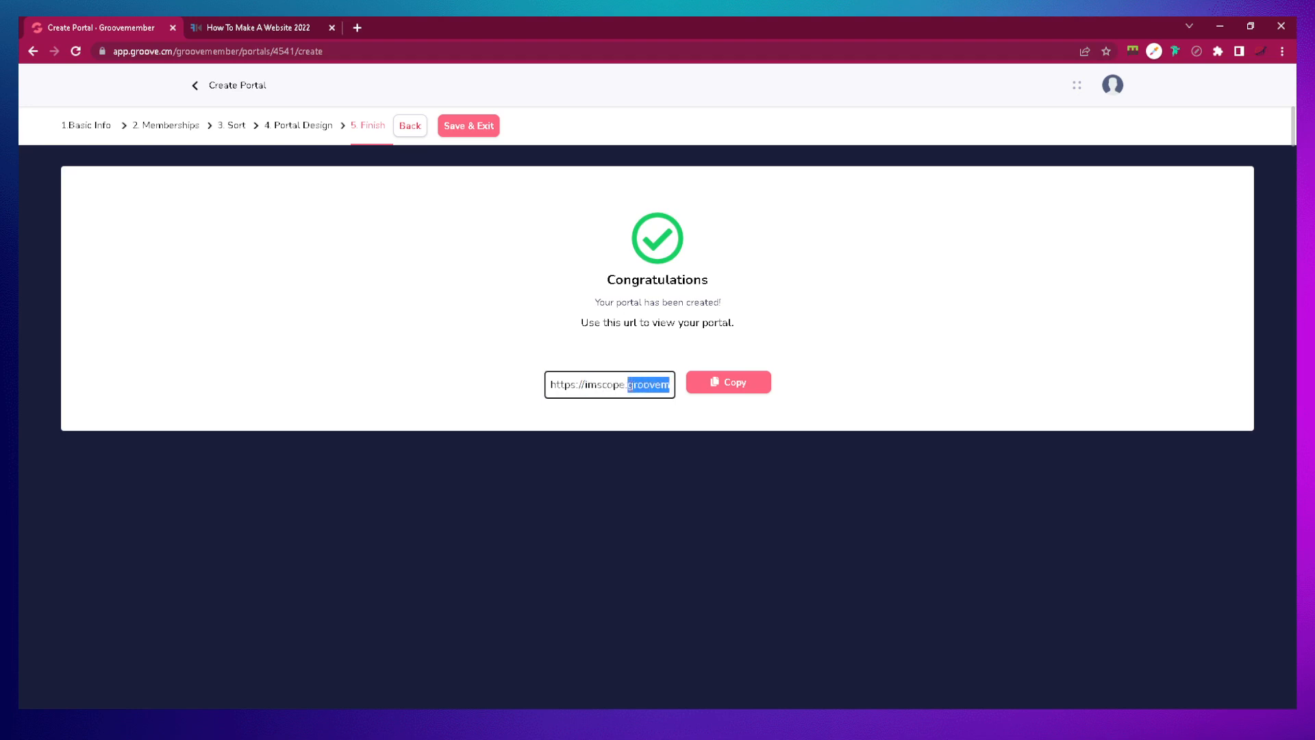
pyautogui.click(631, 386)
pyautogui.tripleClick(630, 385)
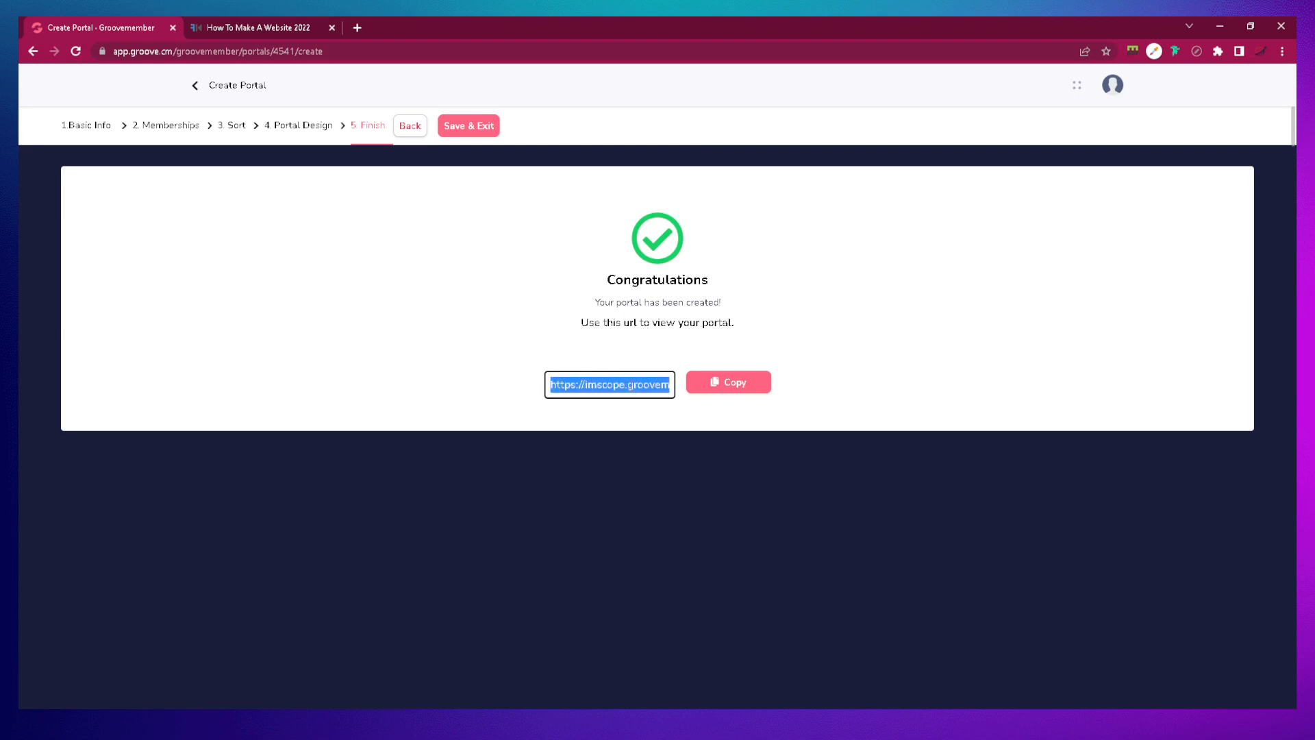
pyautogui.click(704, 391)
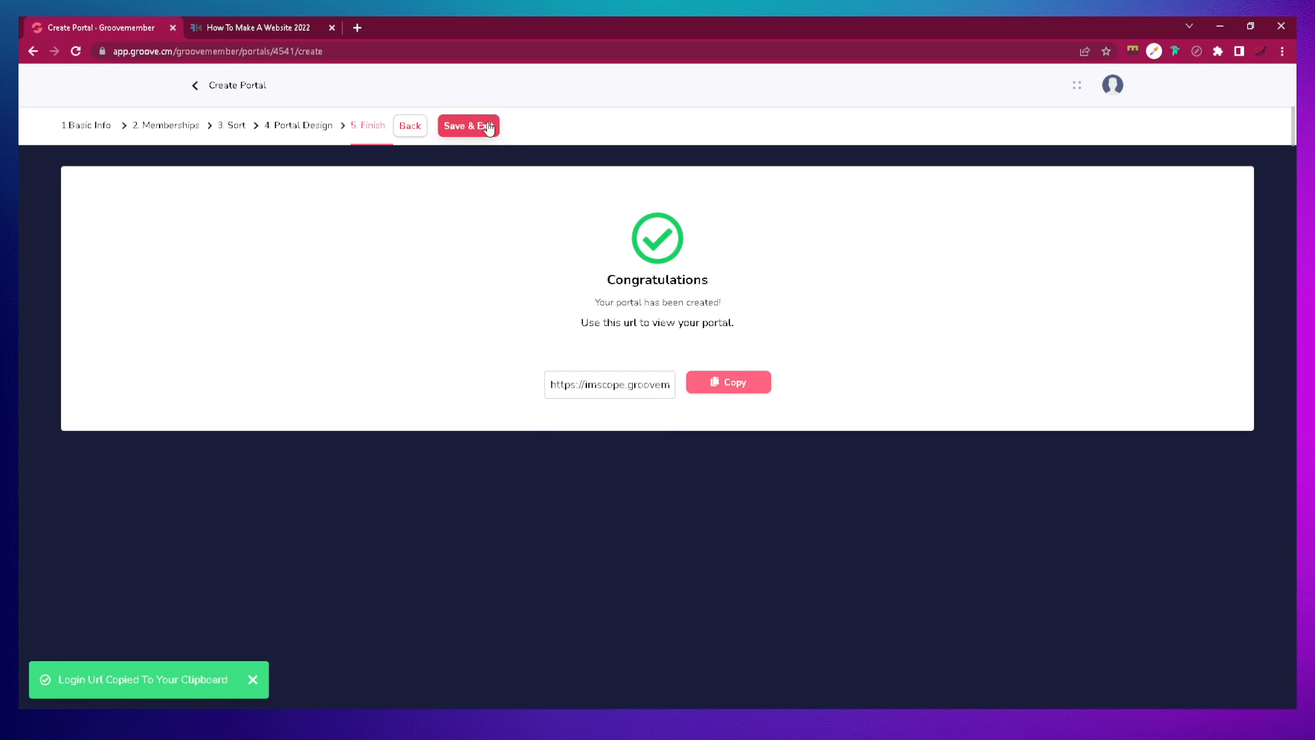
pyautogui.click(488, 129)
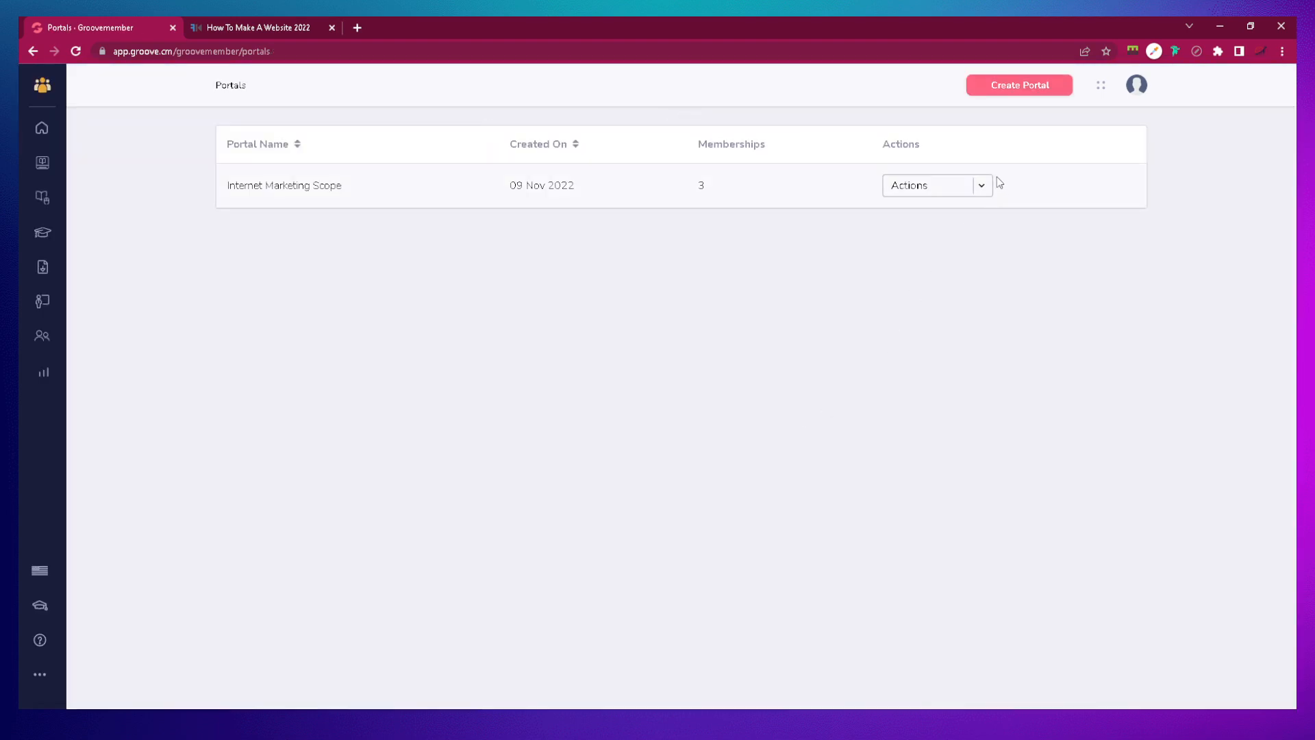
# - Review the Internet Marketing Scope portal's name, domain, subdomain and language settings, and close them
pyautogui.click(982, 186)
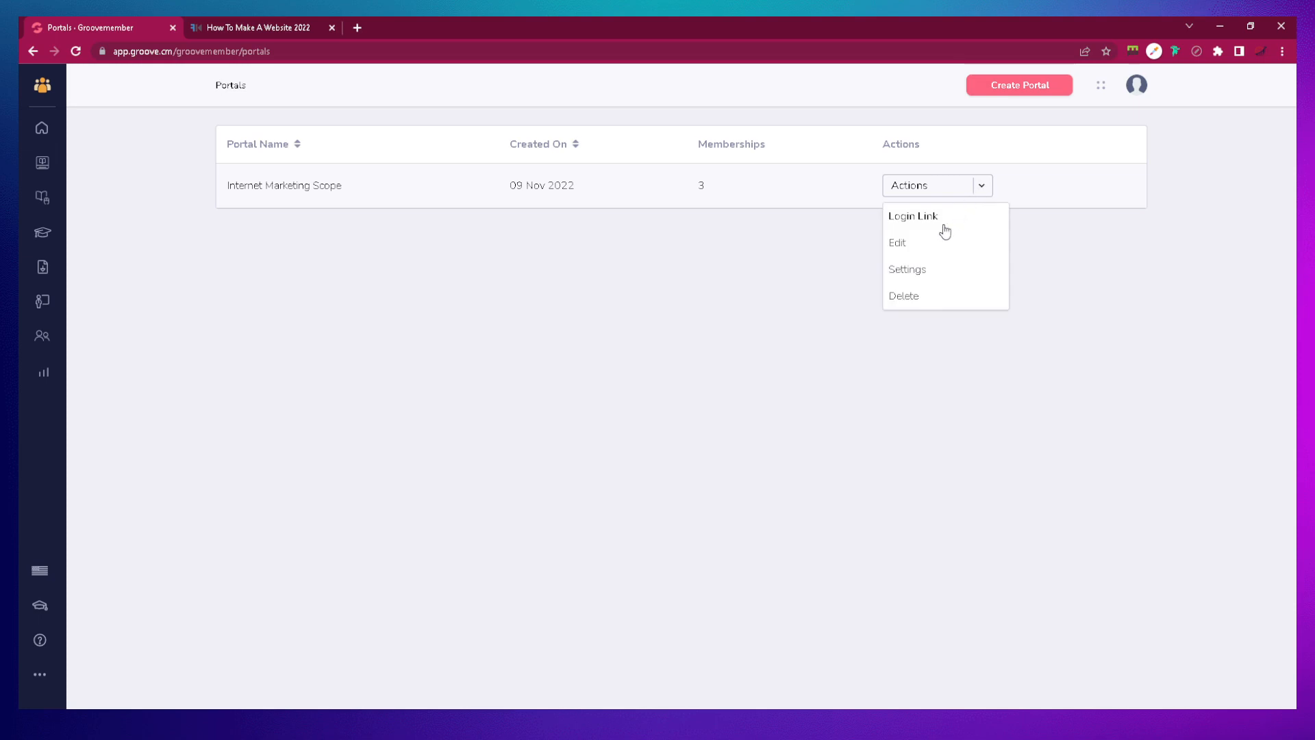
pyautogui.click(917, 269)
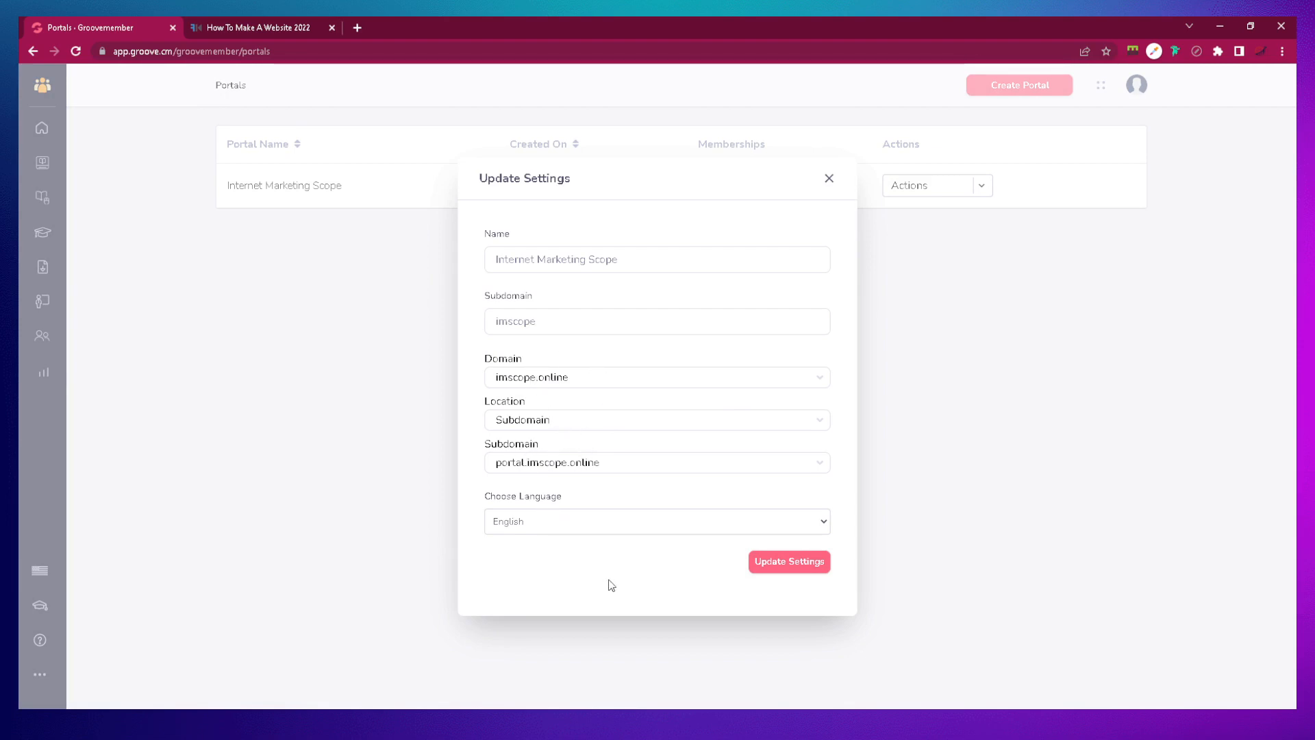
pyautogui.click(830, 182)
# - Open the Internet Marketing Scope portal for editing, review its basic info and return to the portals list
pyautogui.click(918, 185)
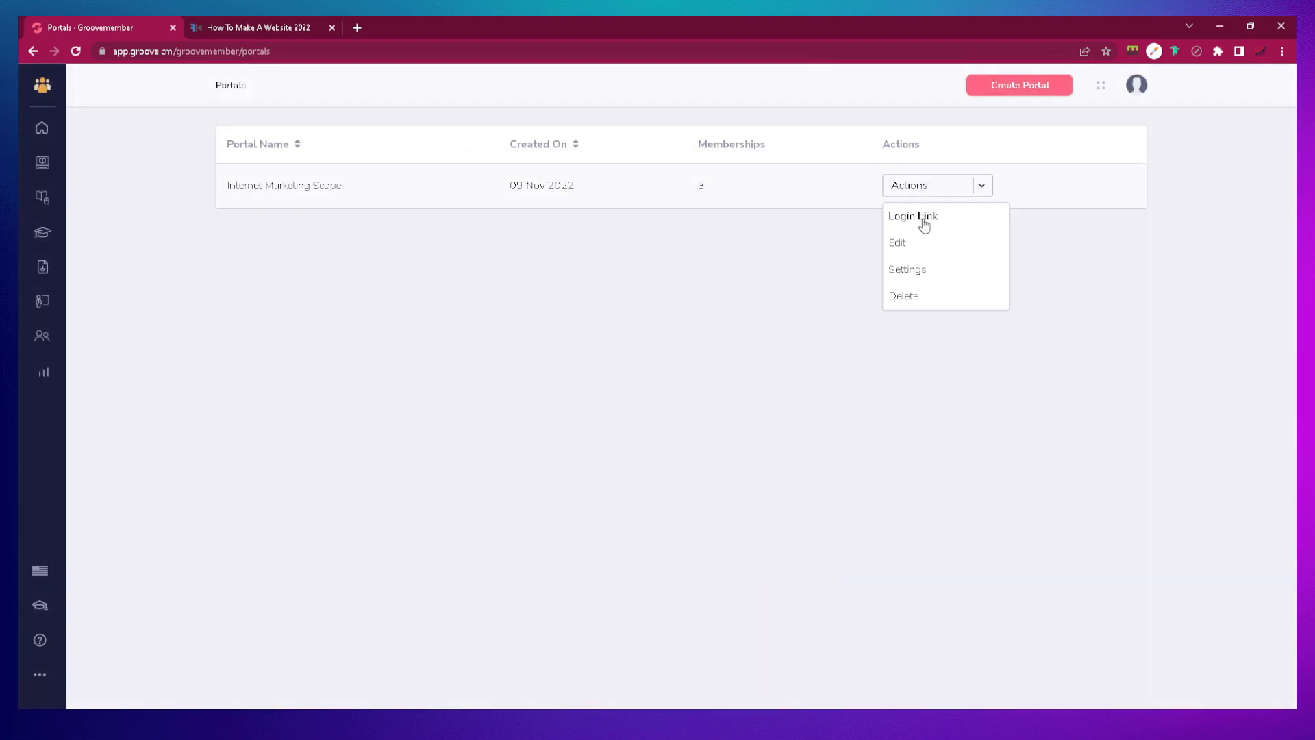
pyautogui.click(922, 248)
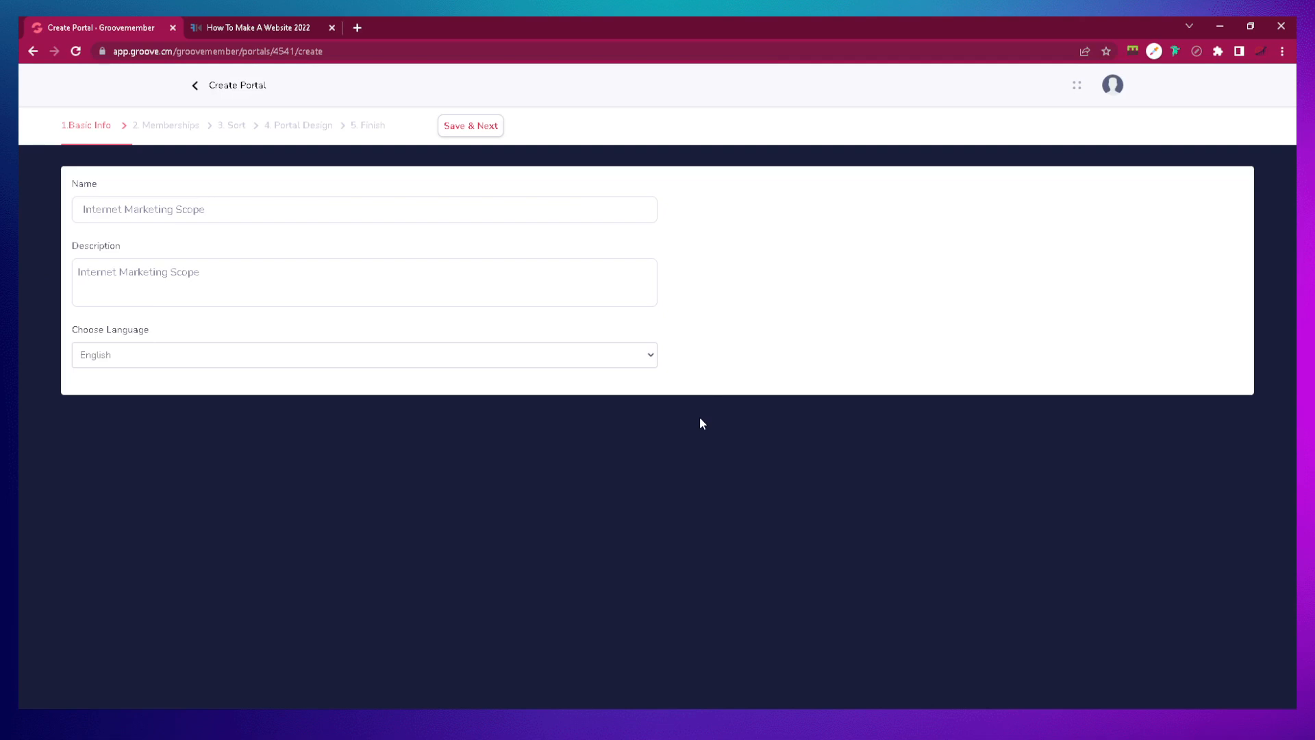
pyautogui.click(195, 86)
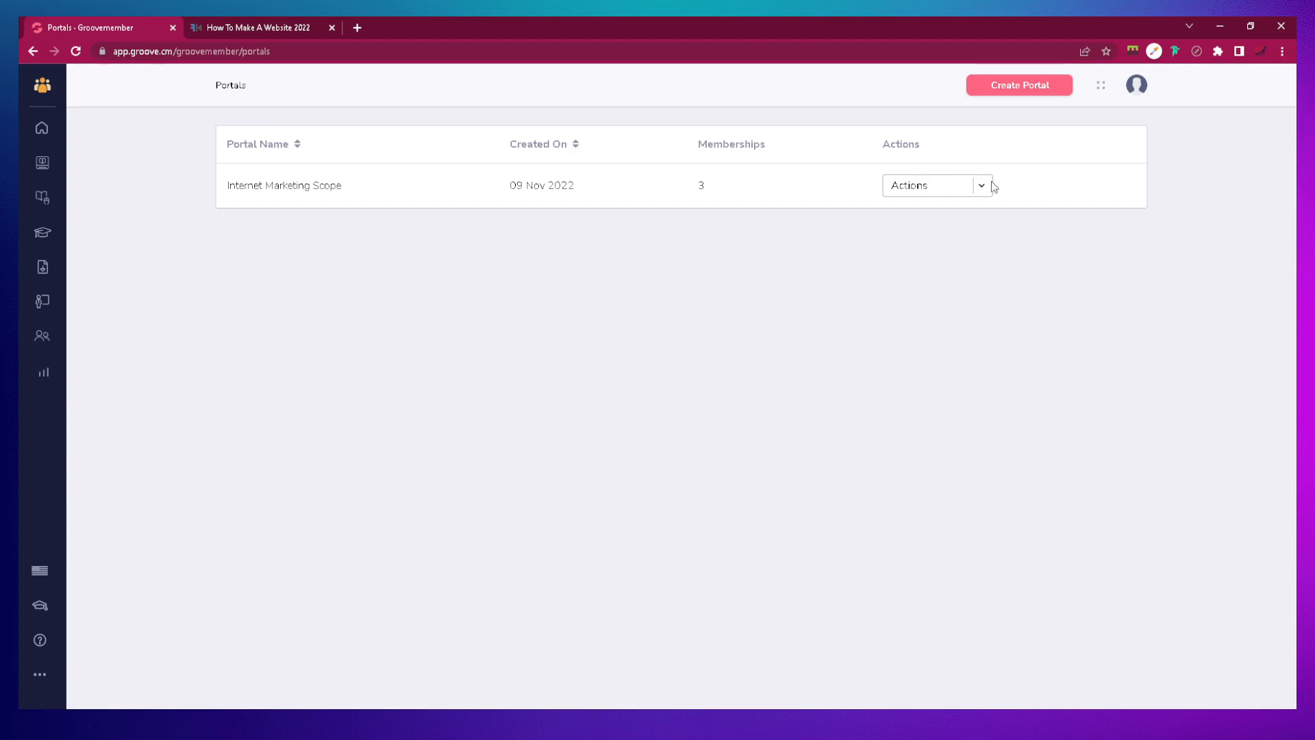
# - Get the login link of the Internet Marketing Scope portal and open the portal's URL in a new browser tab
pyautogui.click(979, 185)
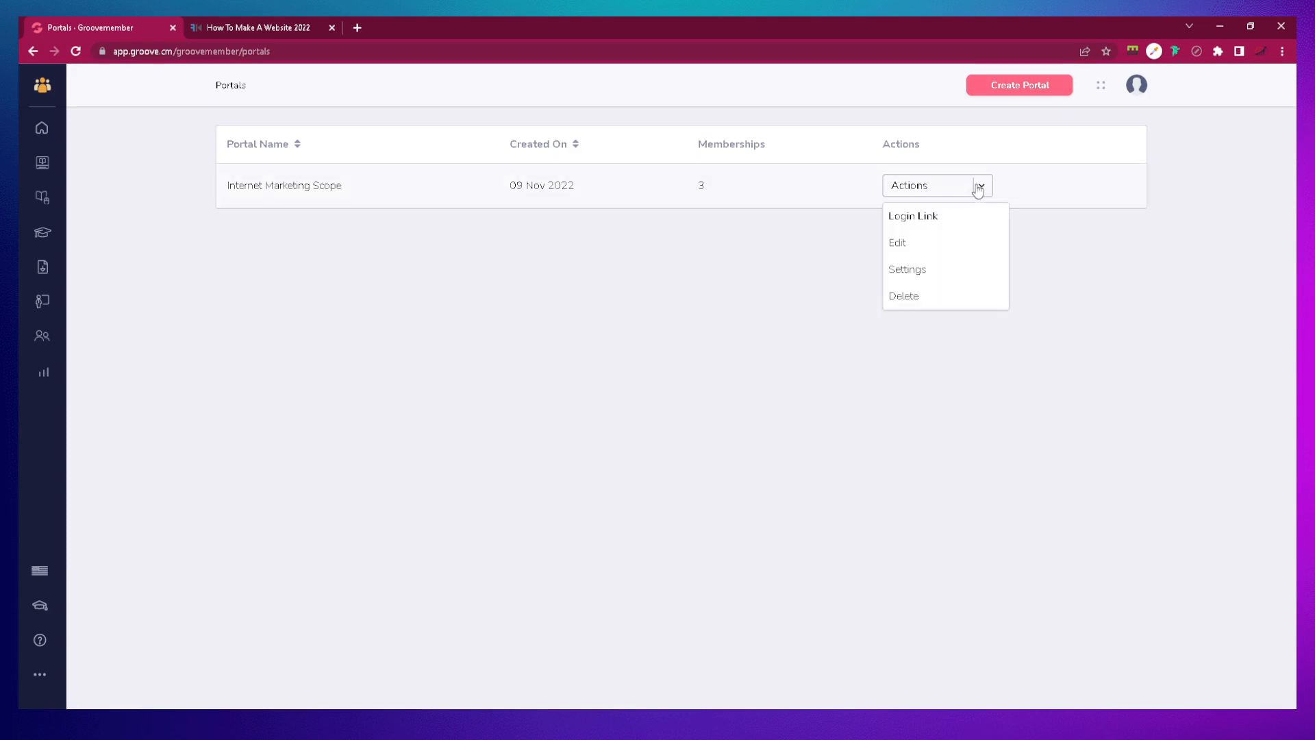
pyautogui.click(944, 218)
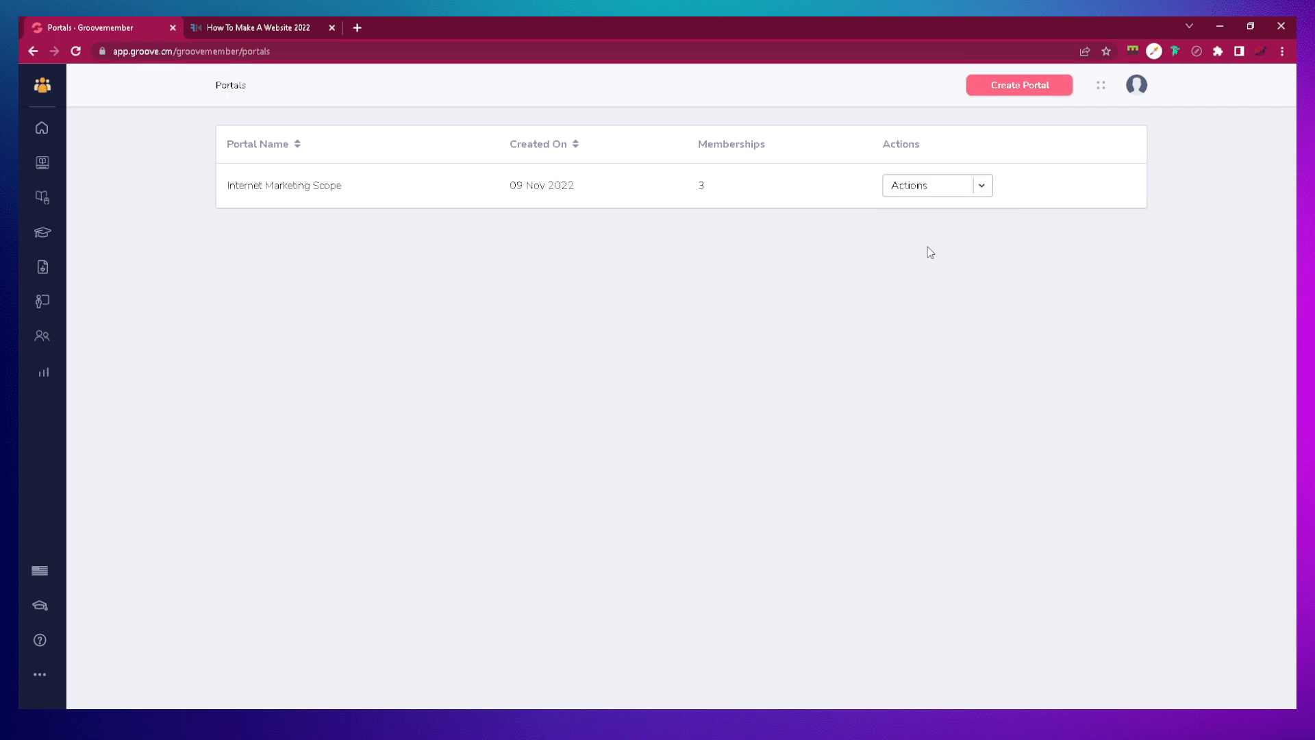
pyautogui.moveTo(913, 191)
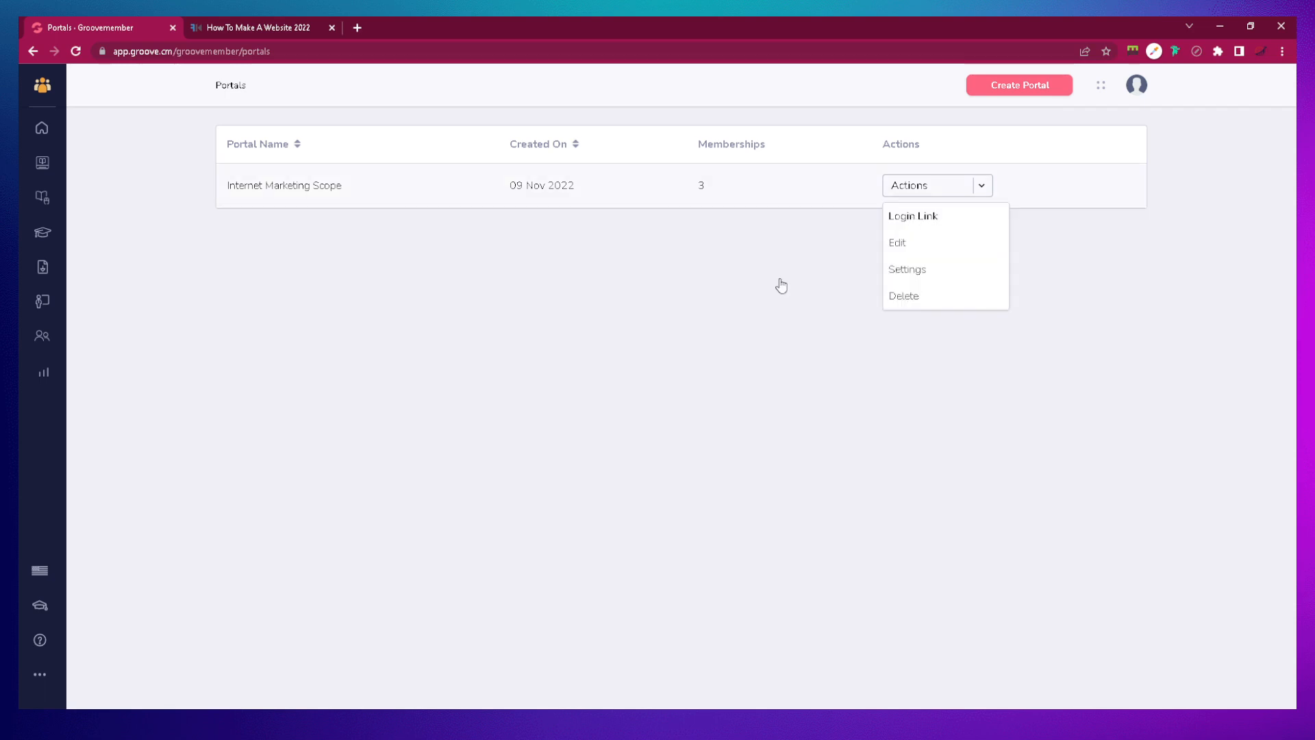
pyautogui.click(358, 29)
pyautogui.hotkey('ctrl', 'v')
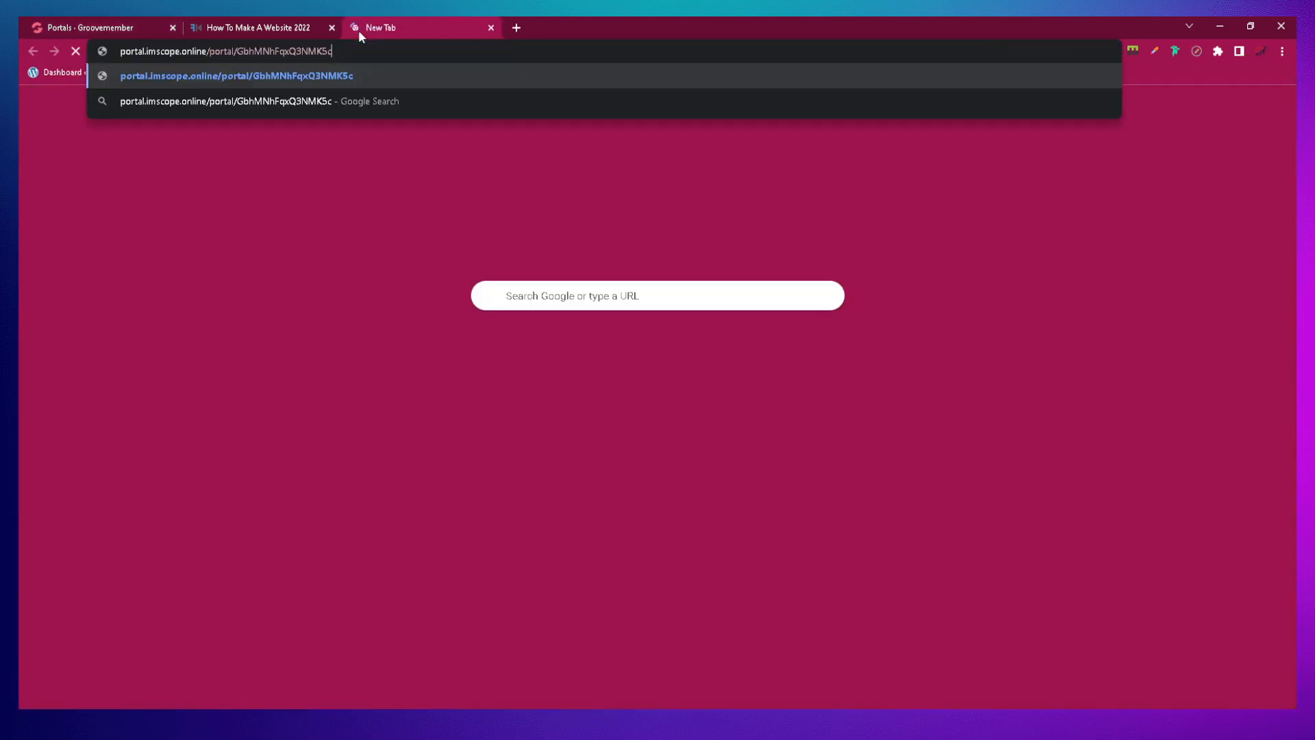
pyautogui.press('Return')
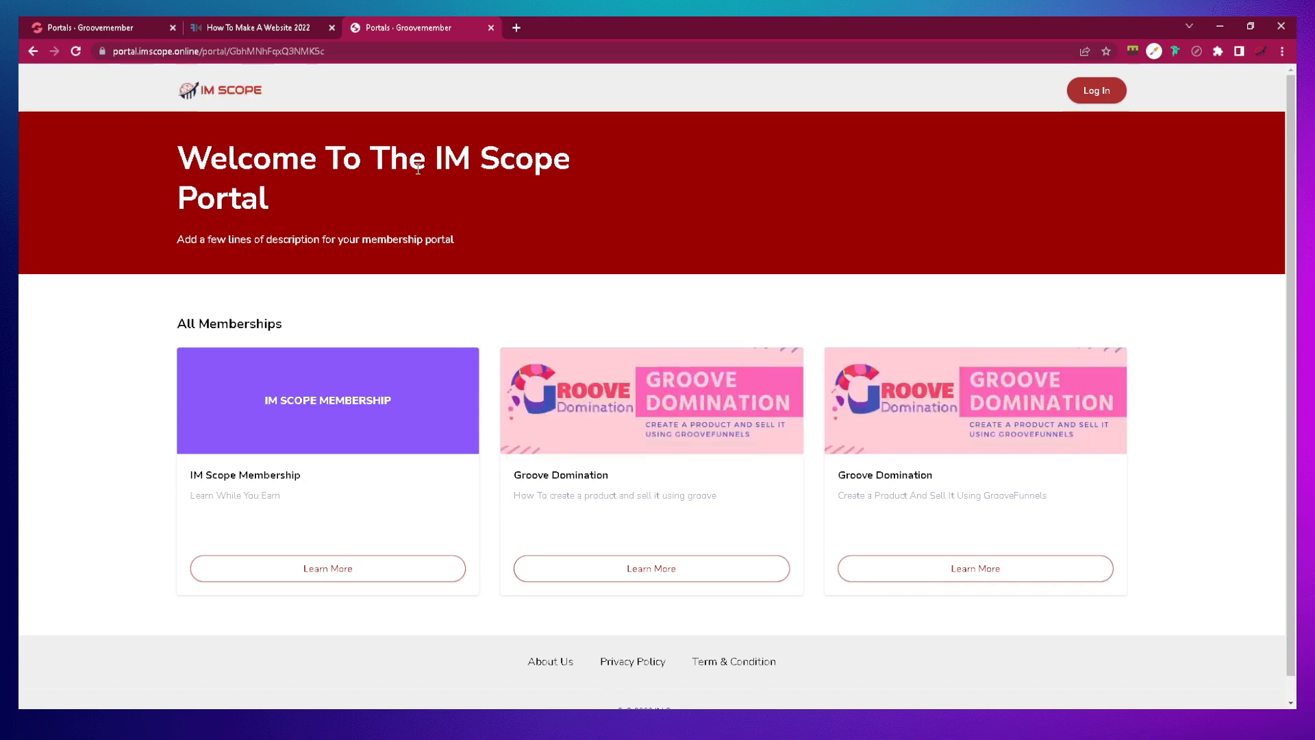
# - Review the live portal page from its hero banner to its footer, and glance at the reference website's copyright line
pyautogui.scroll(-1, 503, 292)
pyautogui.scroll(1, 503, 292)
pyautogui.scroll(-1, 504, 291)
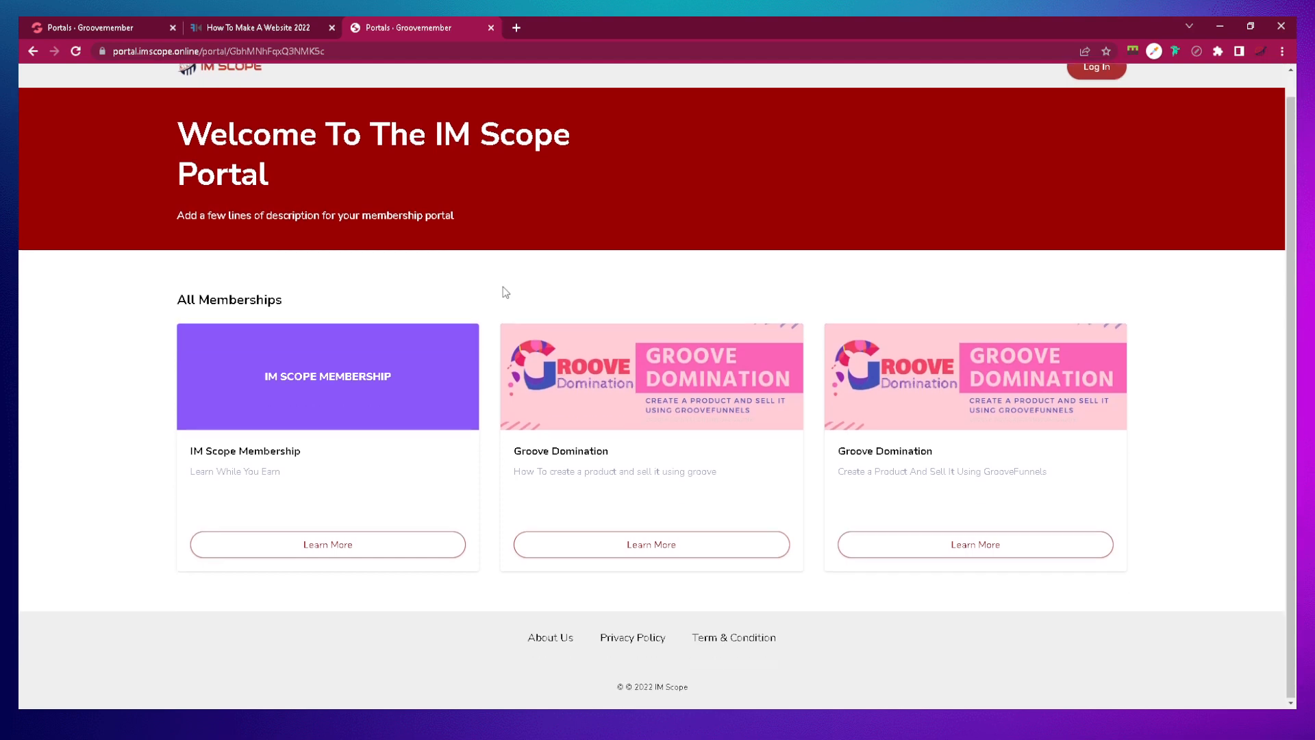
pyautogui.scroll(1, 504, 292)
pyautogui.click(304, 27)
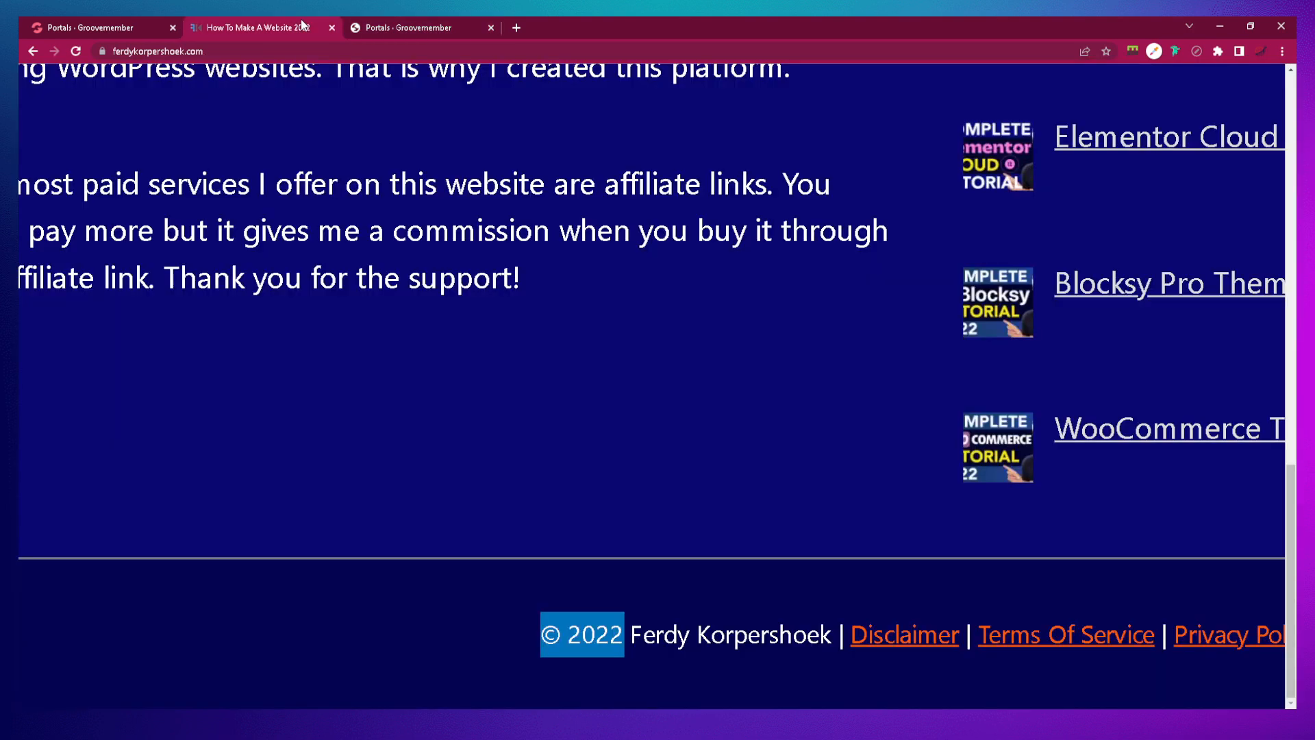
pyautogui.click(392, 28)
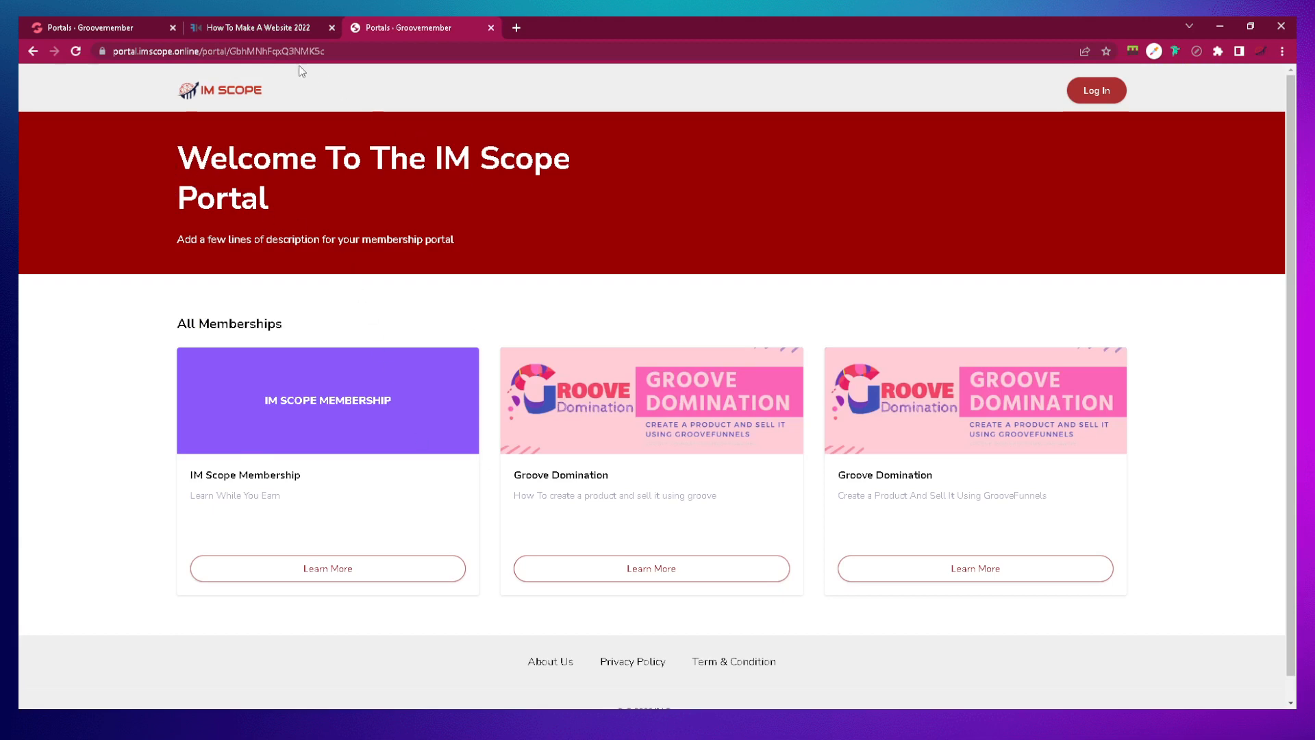
# - Return to the GrooveMember dashboard, view the Groove Domination Downsell course in the course editor and leave it
pyautogui.click(125, 24)
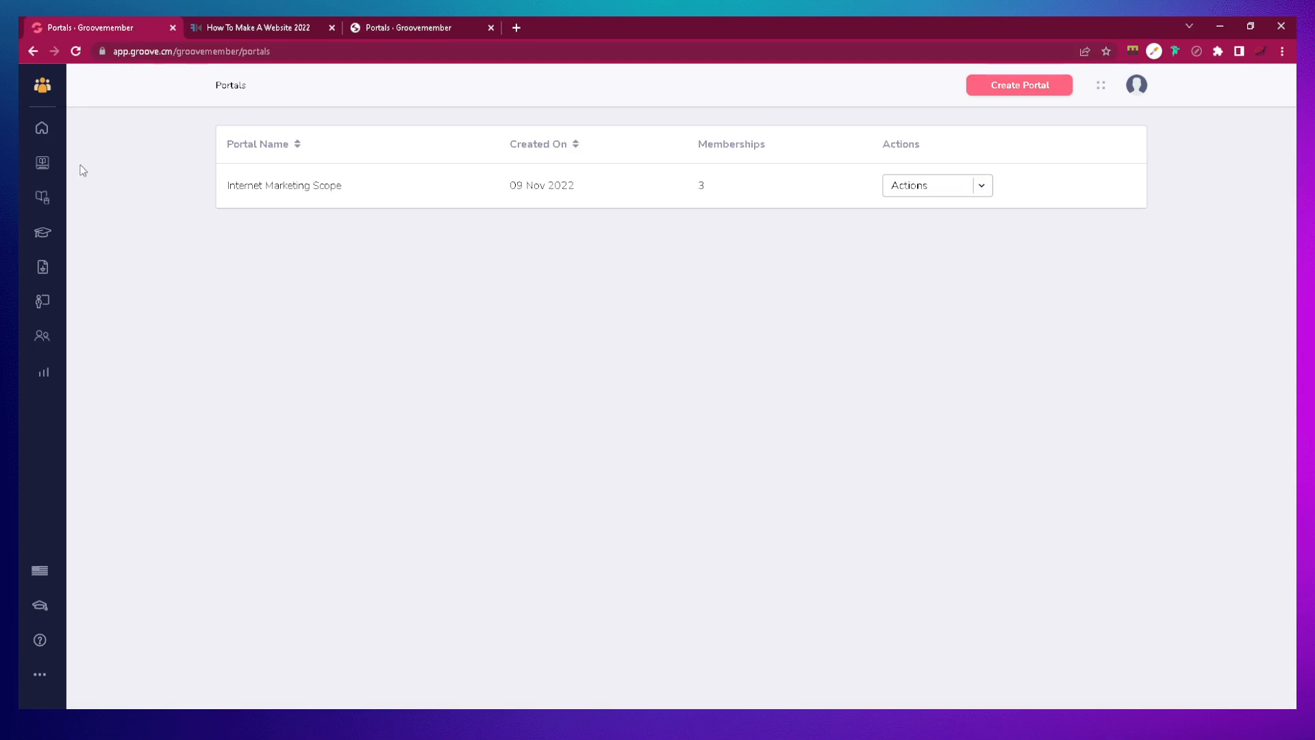
pyautogui.click(47, 132)
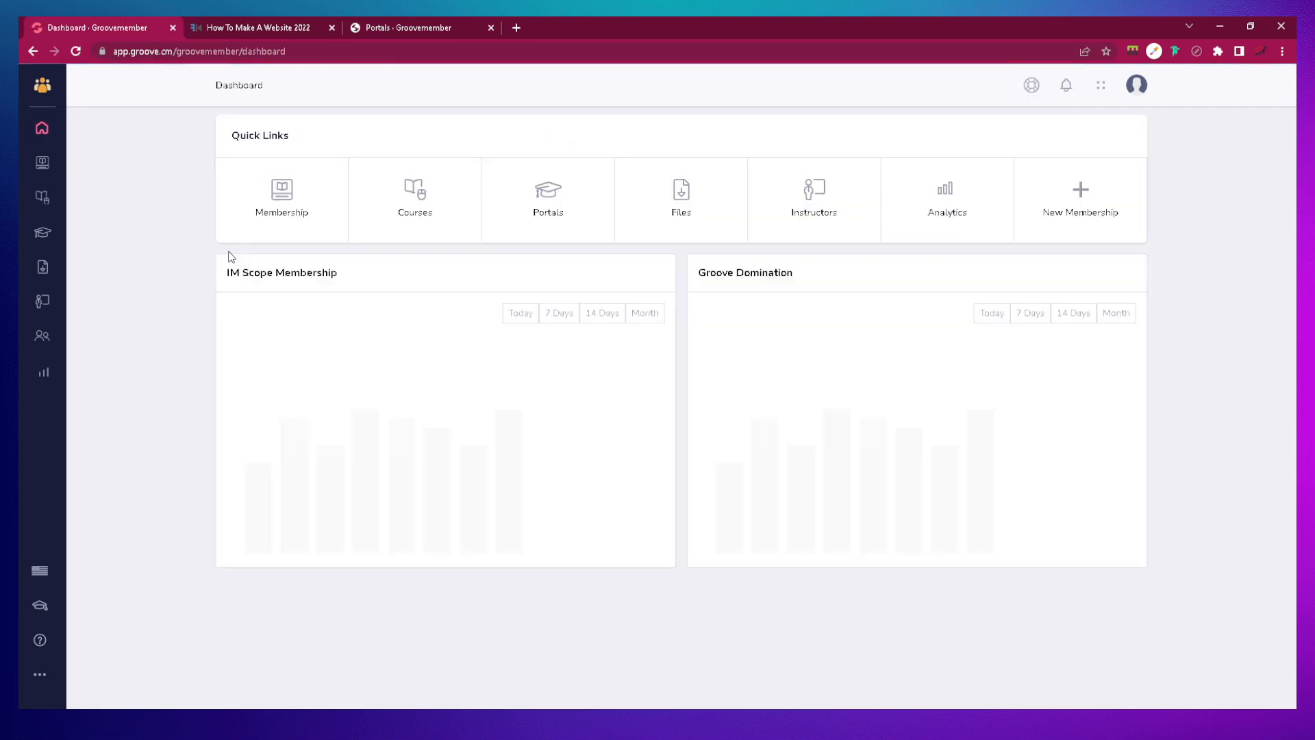
pyautogui.click(413, 208)
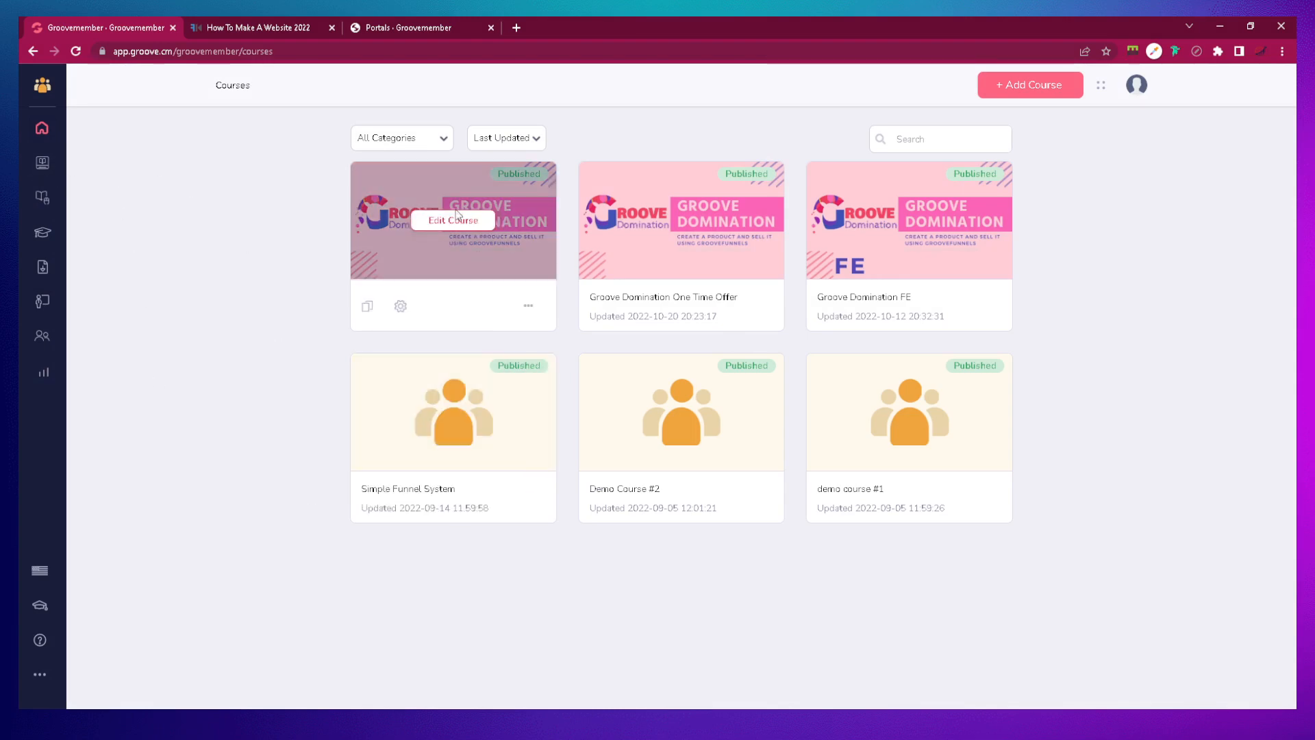
pyautogui.click(454, 219)
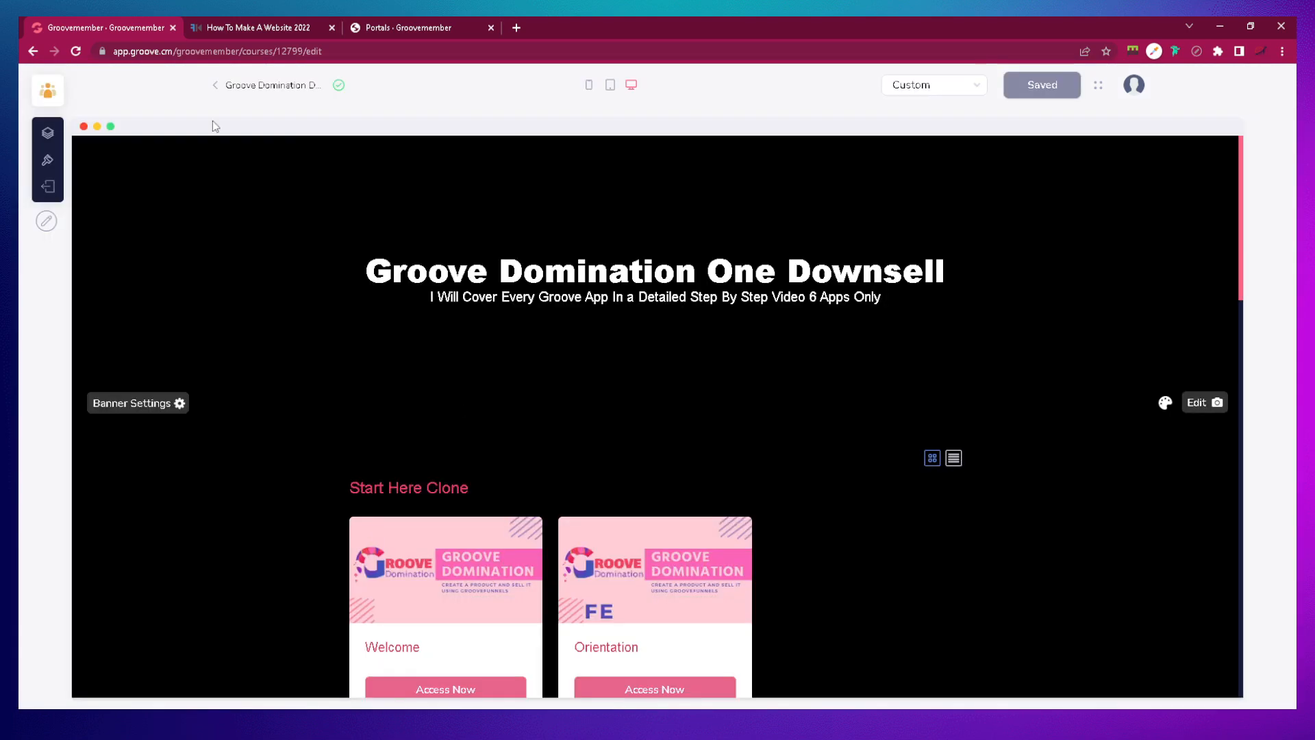
pyautogui.click(213, 85)
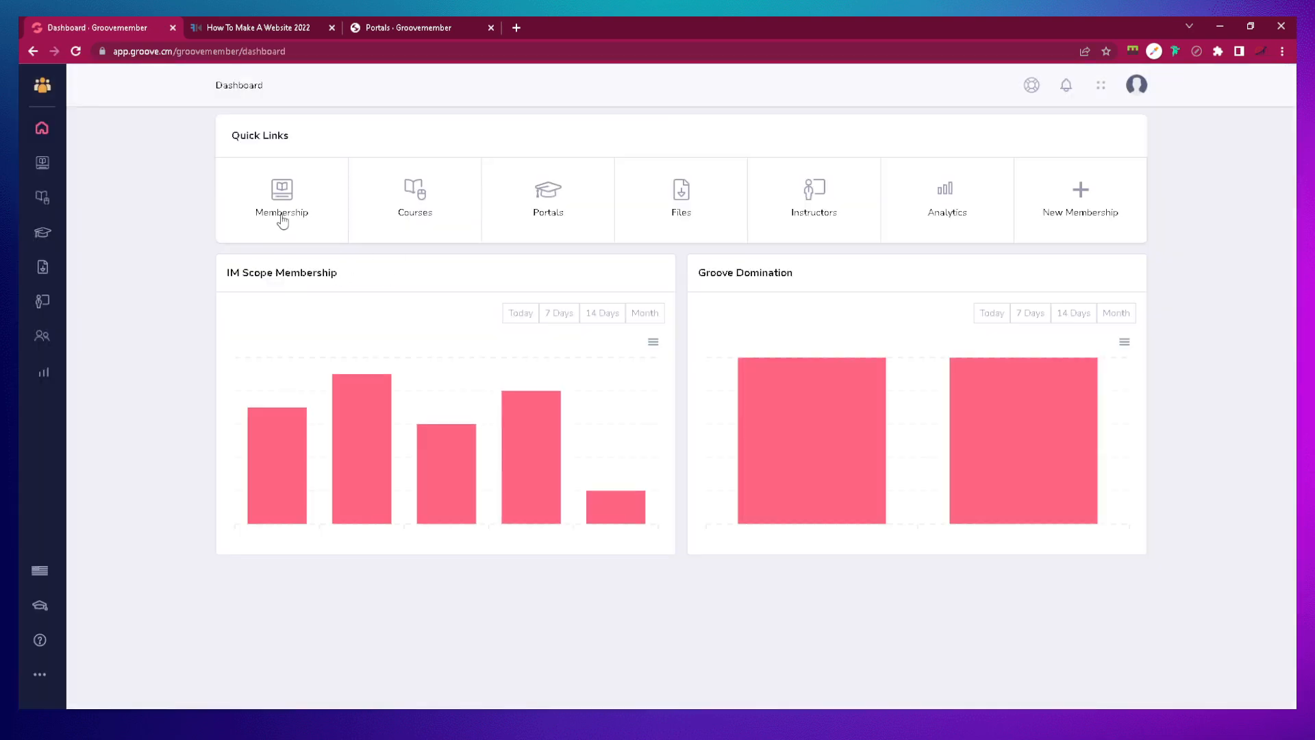
# - Examine the access levels of the published Groove Domination membership and the courses assigned to them
pyautogui.click(282, 213)
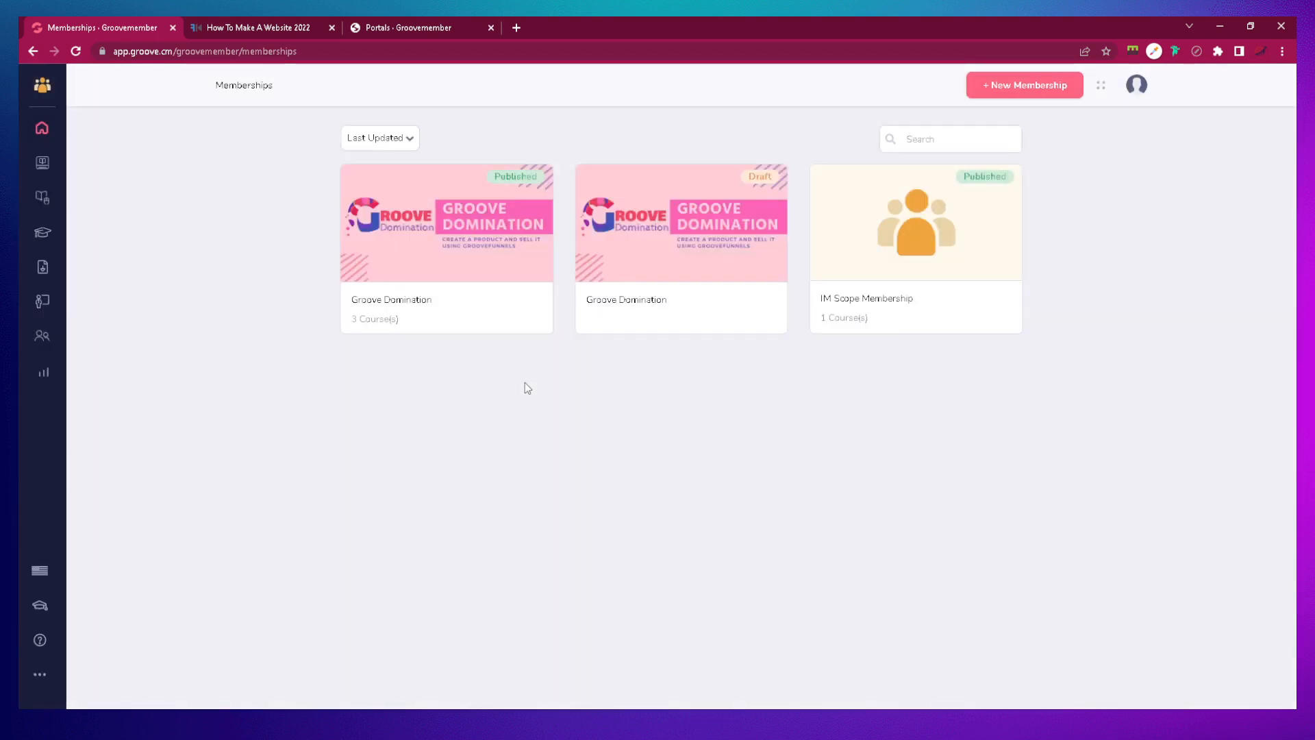
pyautogui.moveTo(454, 249)
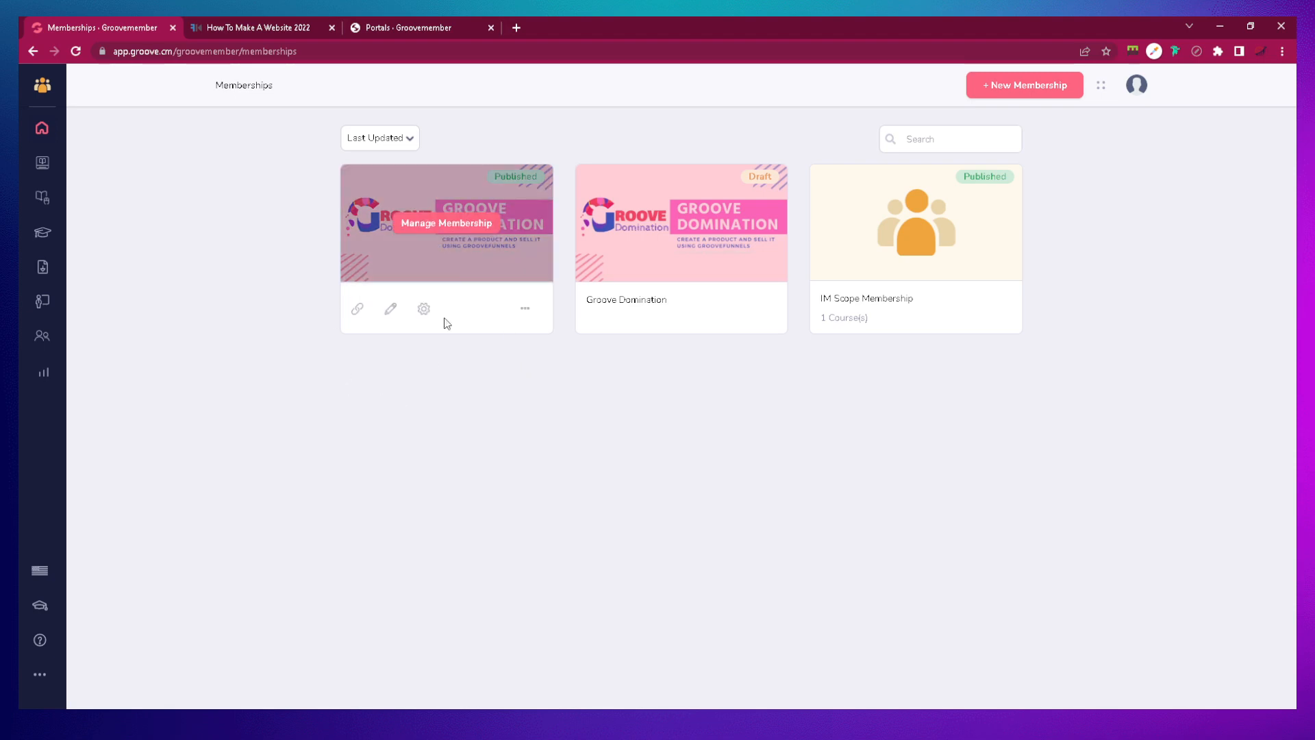
pyautogui.click(460, 228)
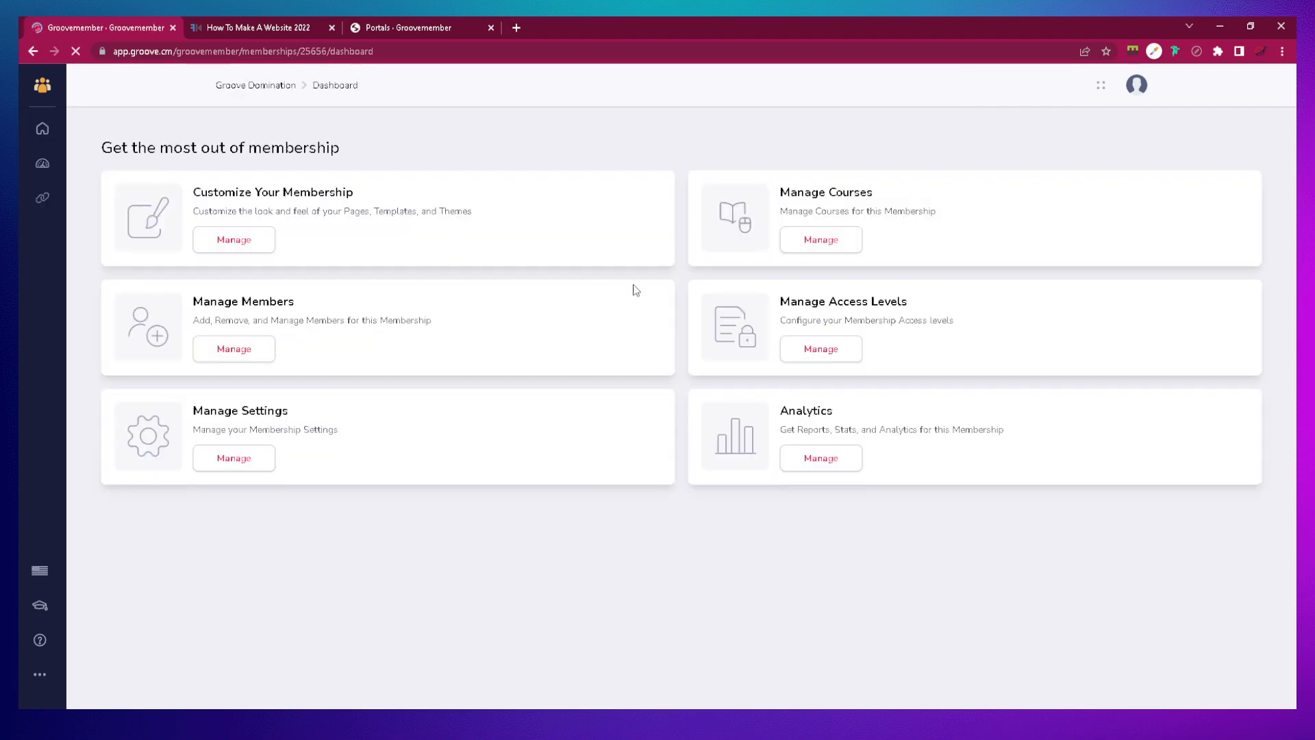
pyautogui.click(821, 349)
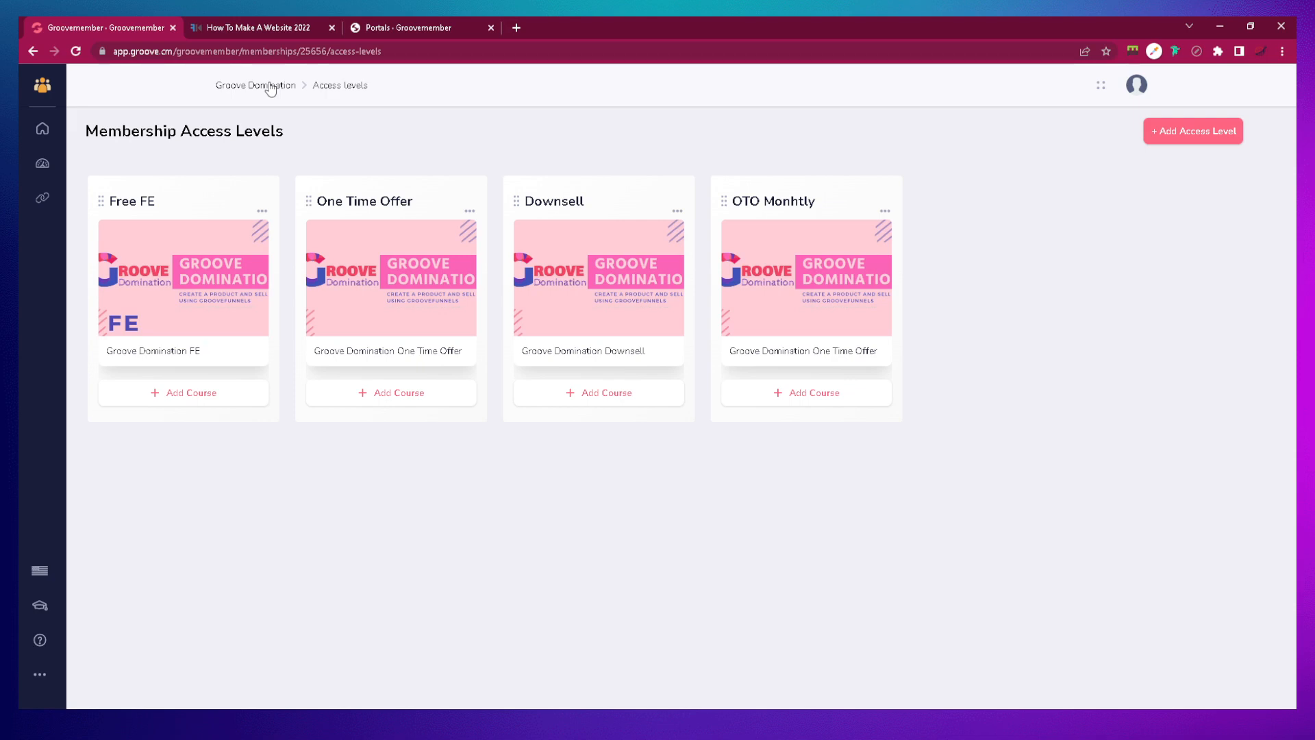
# - Return to the memberships list and open member management for the published Groove Domination membership
pyautogui.click(42, 129)
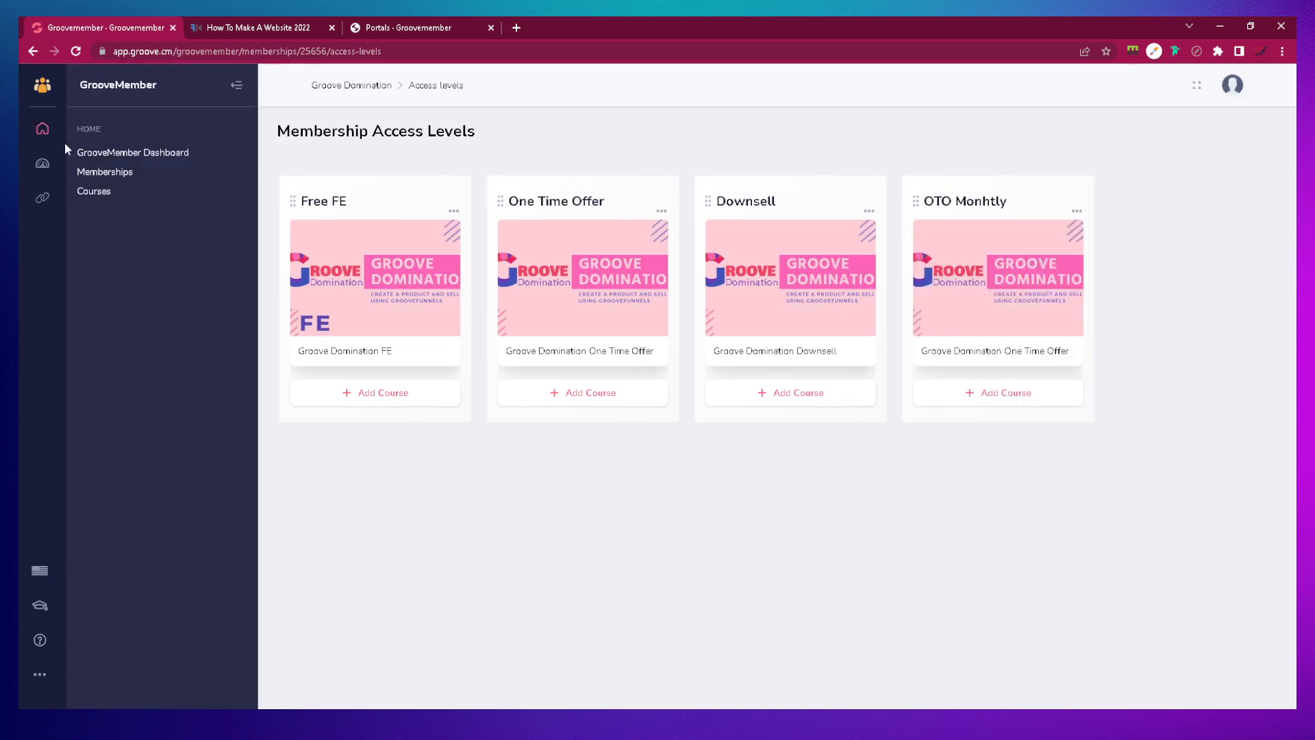
pyautogui.click(119, 175)
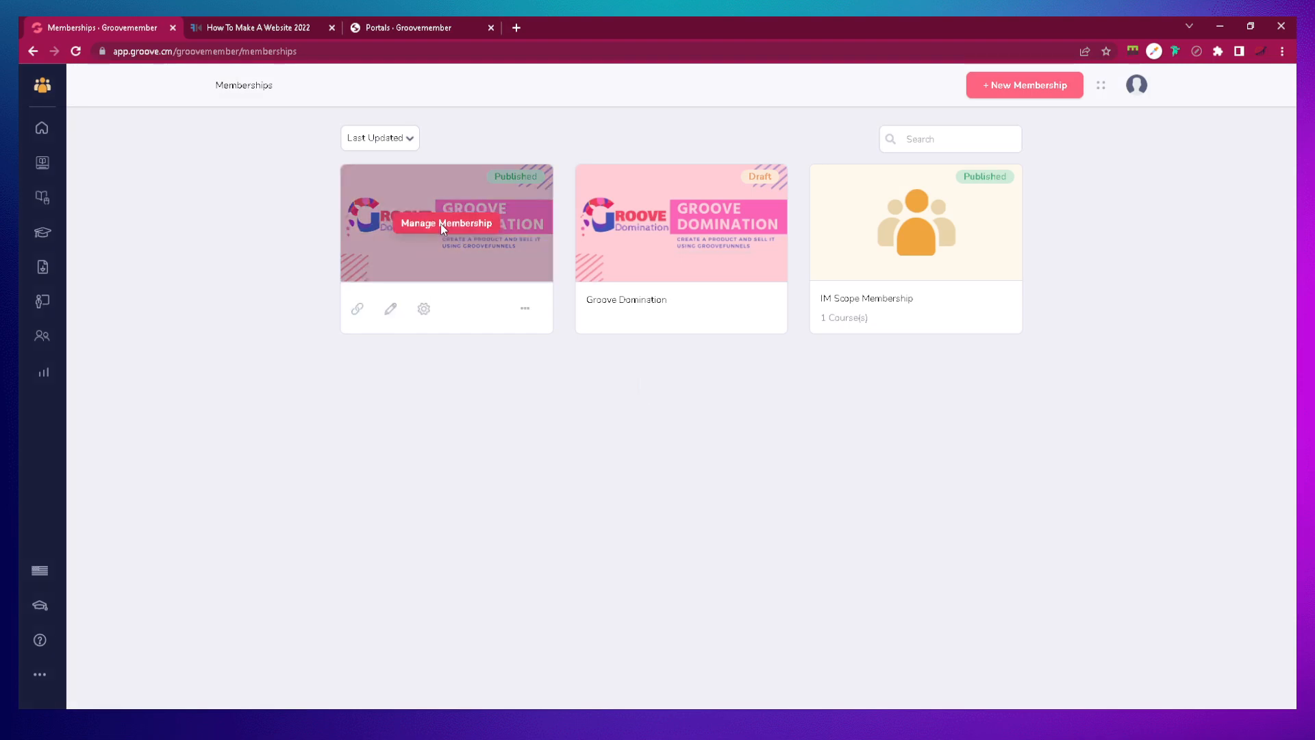
pyautogui.click(442, 225)
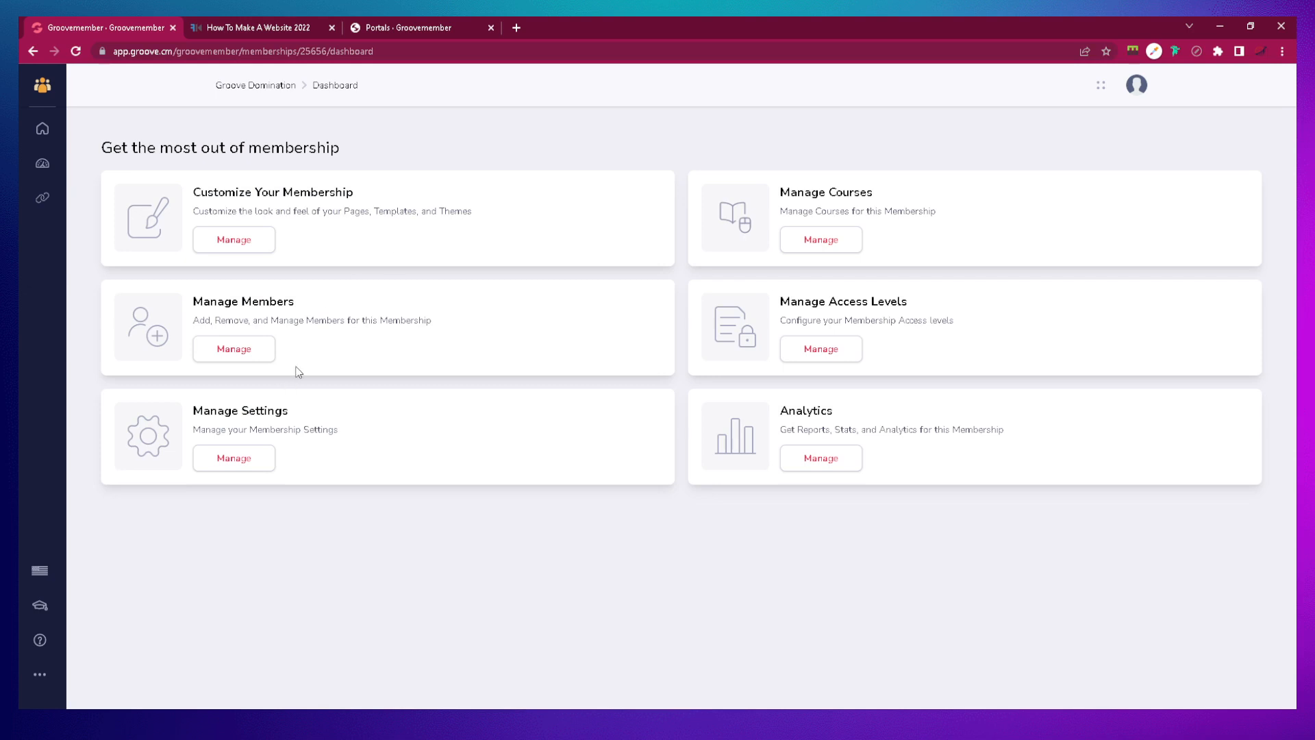
pyautogui.click(242, 355)
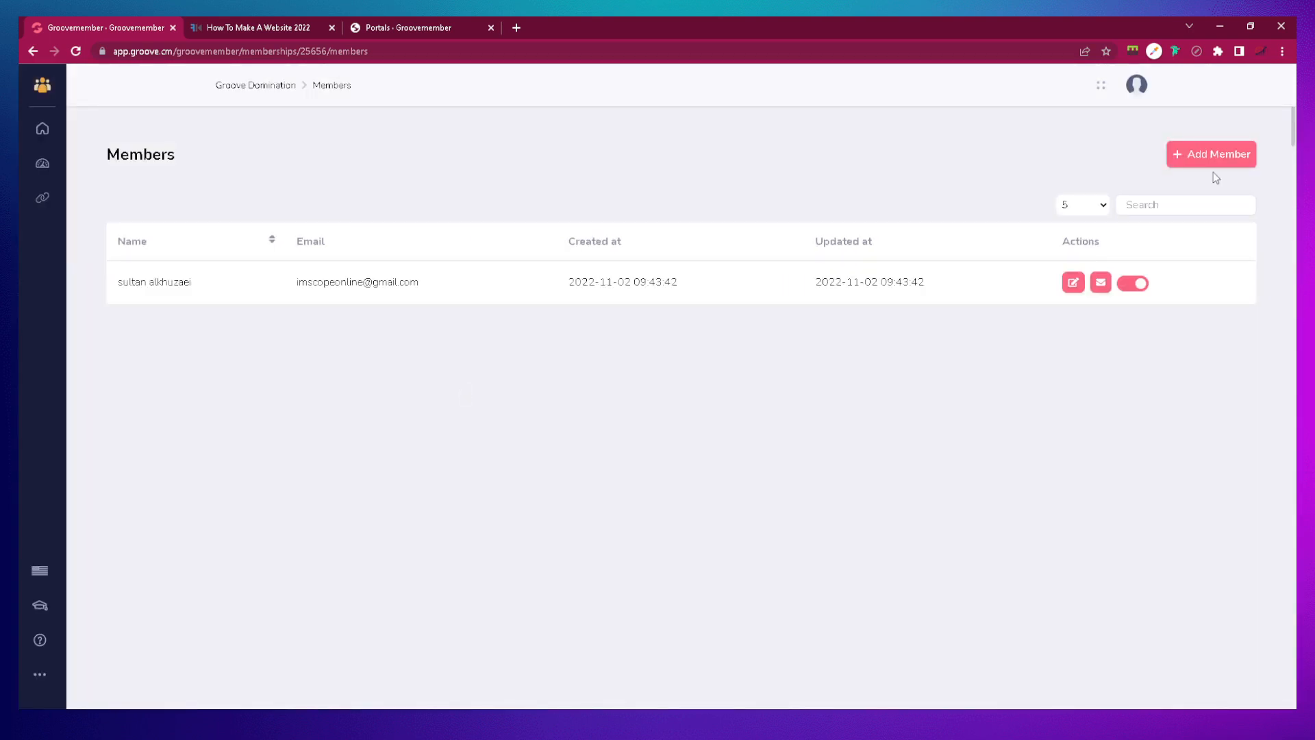
# - Start a new member and fill in the member's first name, last name and e-mail address
pyautogui.click(1192, 152)
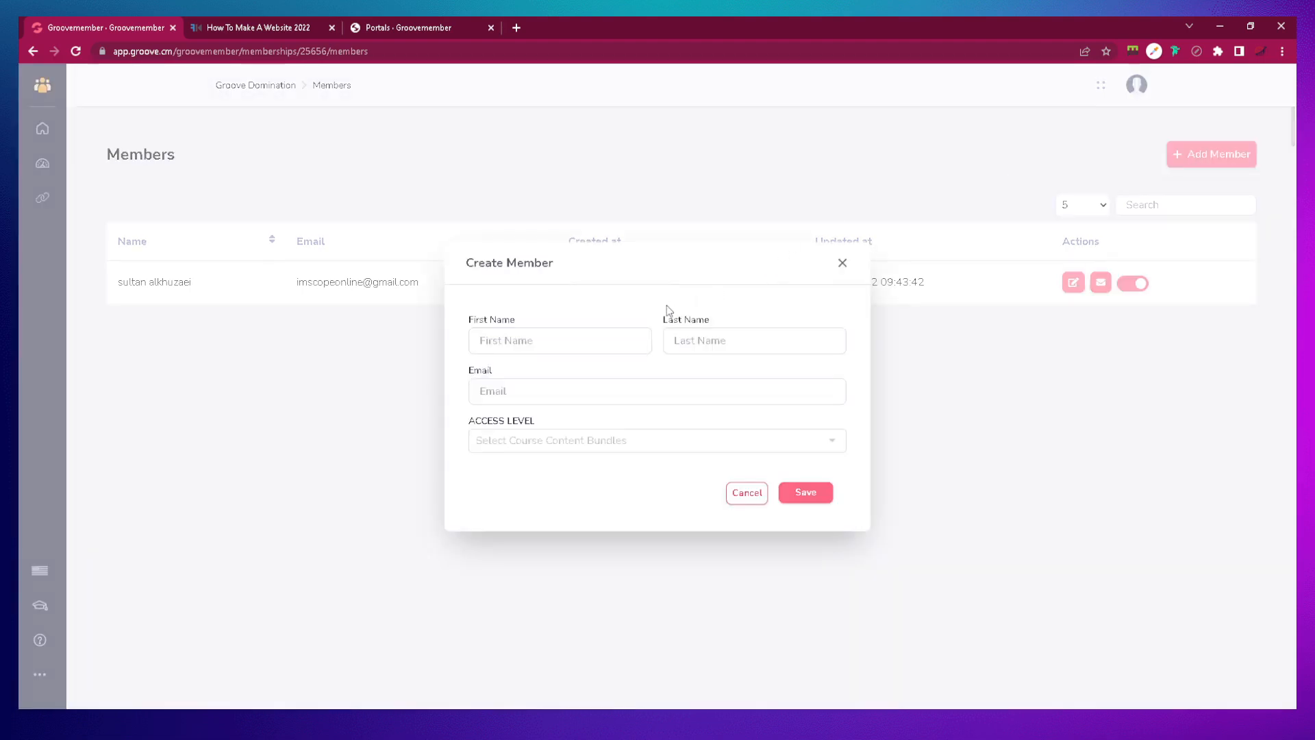
pyautogui.click(544, 342)
pyautogui.click(586, 377)
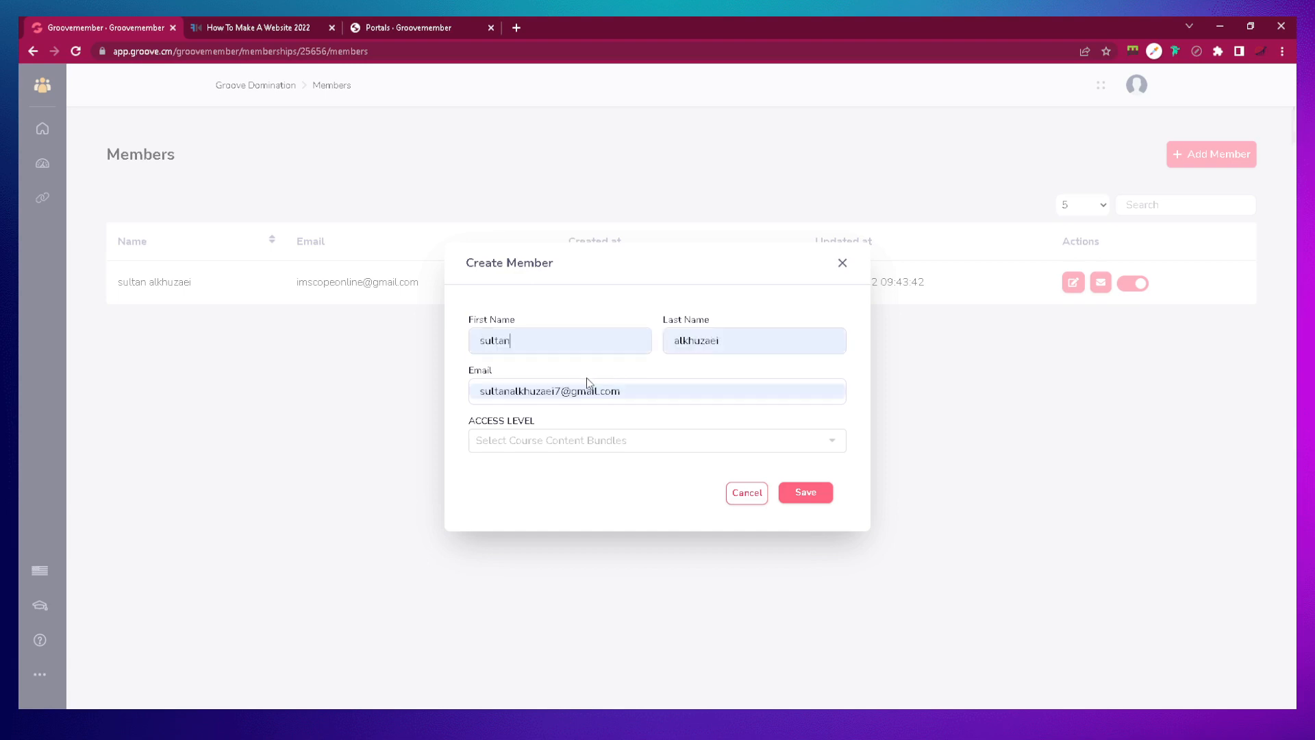
pyautogui.click(558, 392)
pyautogui.press('BackSpace')
pyautogui.write('2')
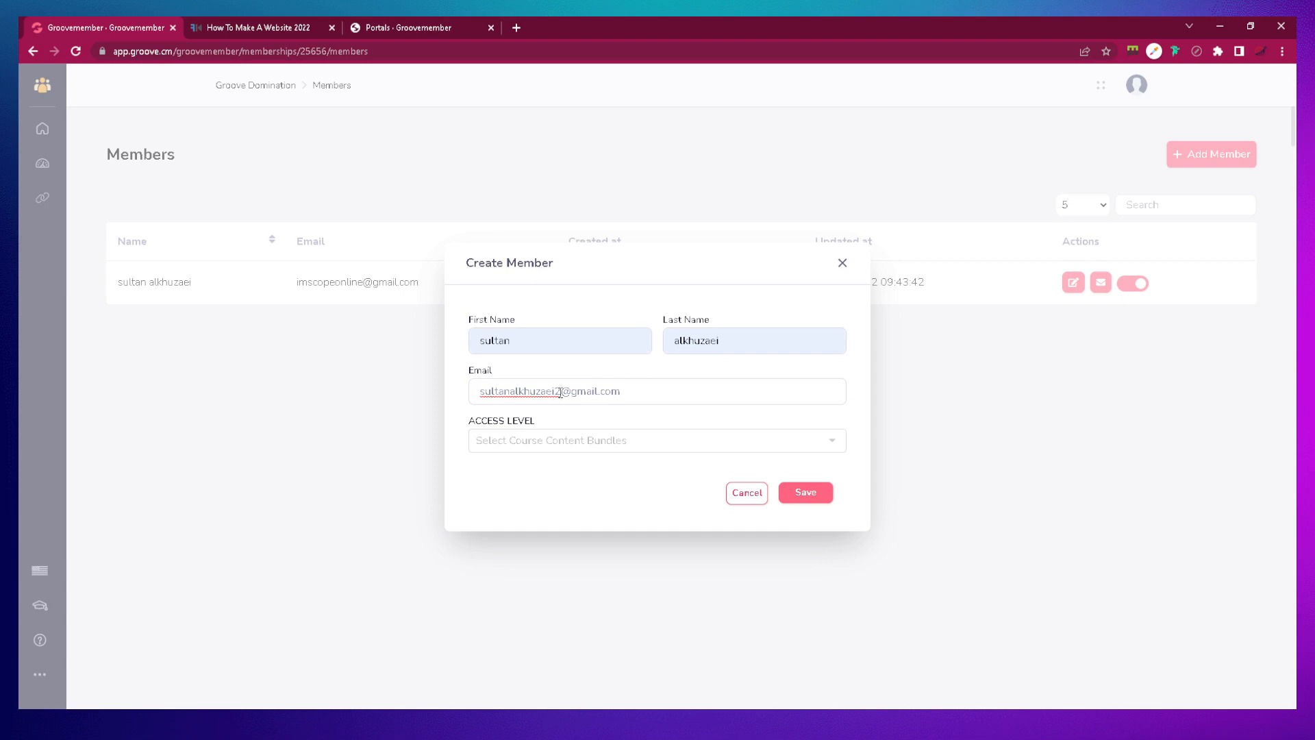
pyautogui.press('BackSpace')
pyautogui.write('2')
# - Give the new member the Free FE access level and save the member
pyautogui.click(745, 432)
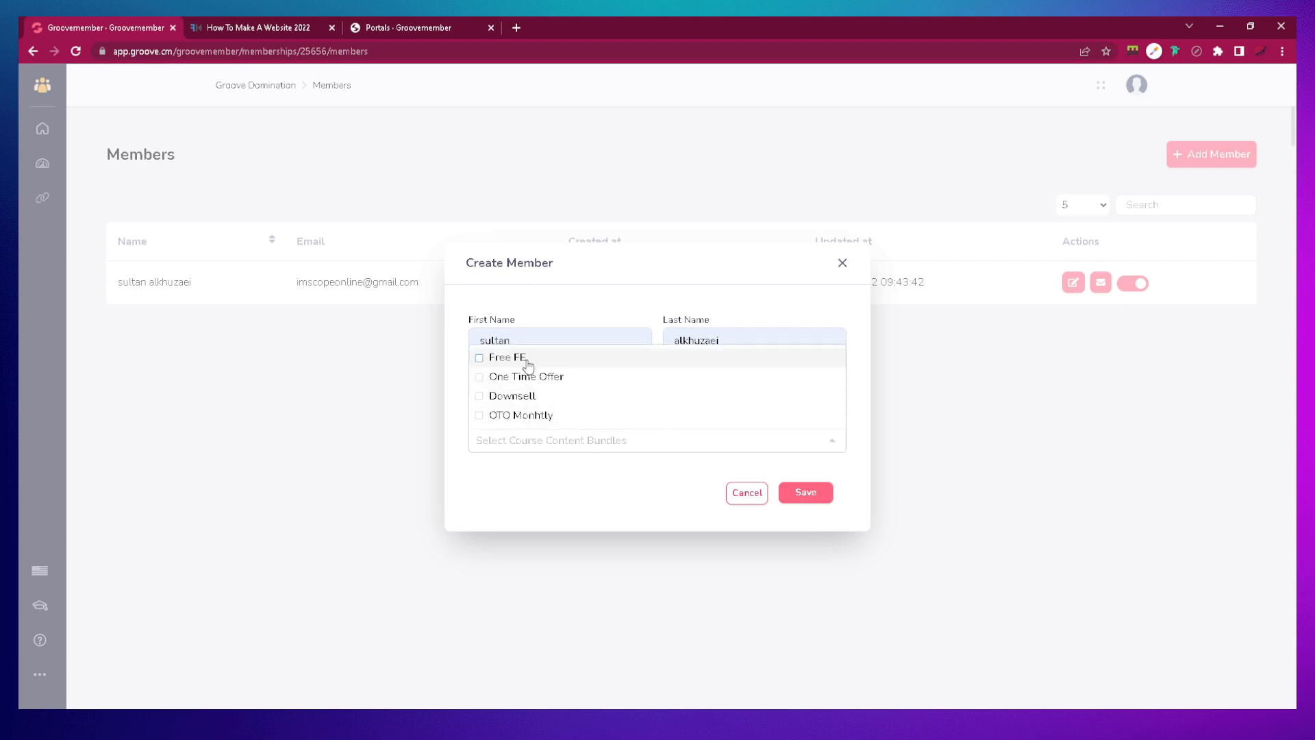
pyautogui.click(479, 358)
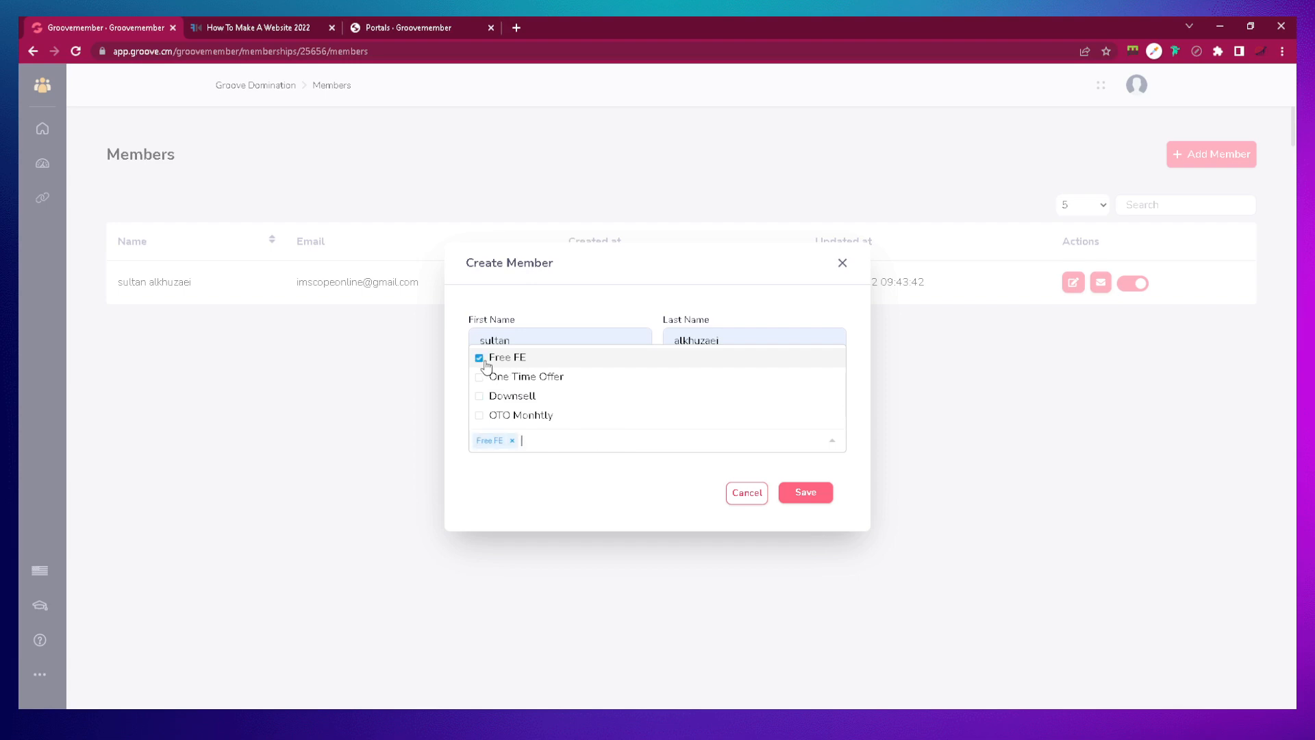
pyautogui.click(806, 493)
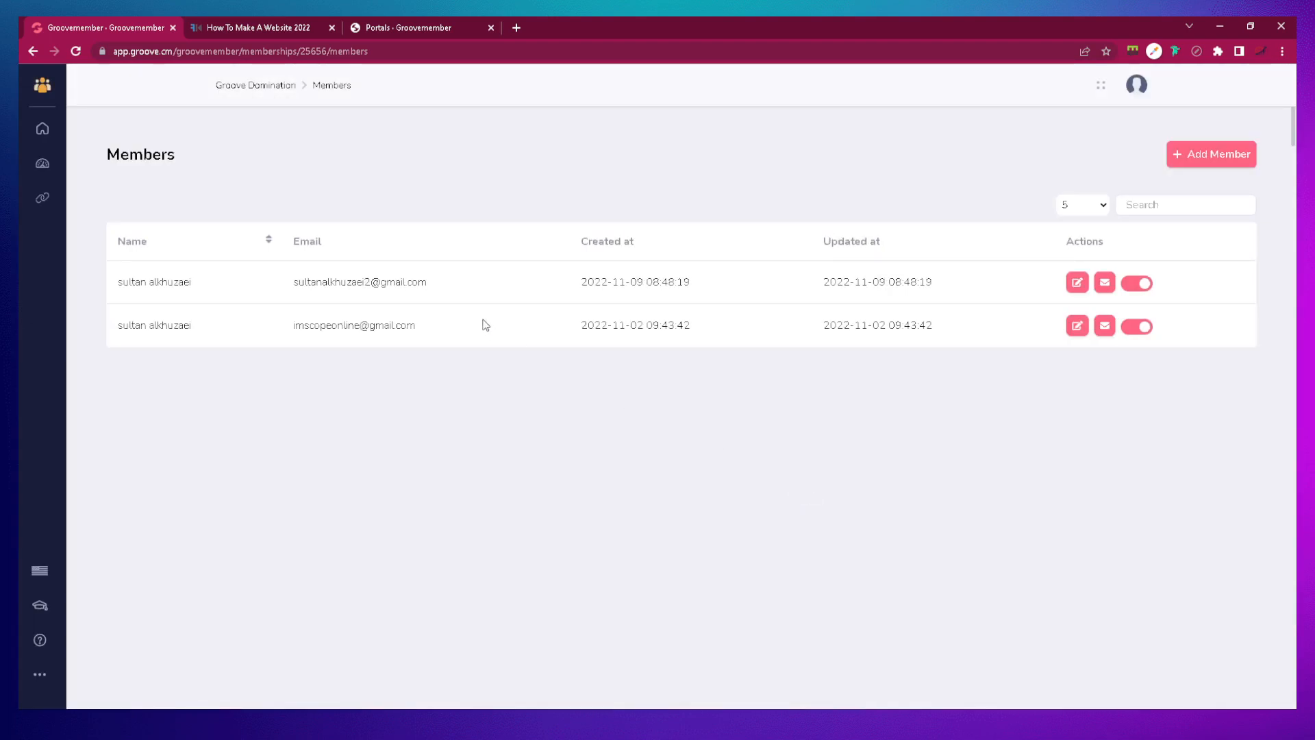
pyautogui.tripleClick(1025, 279)
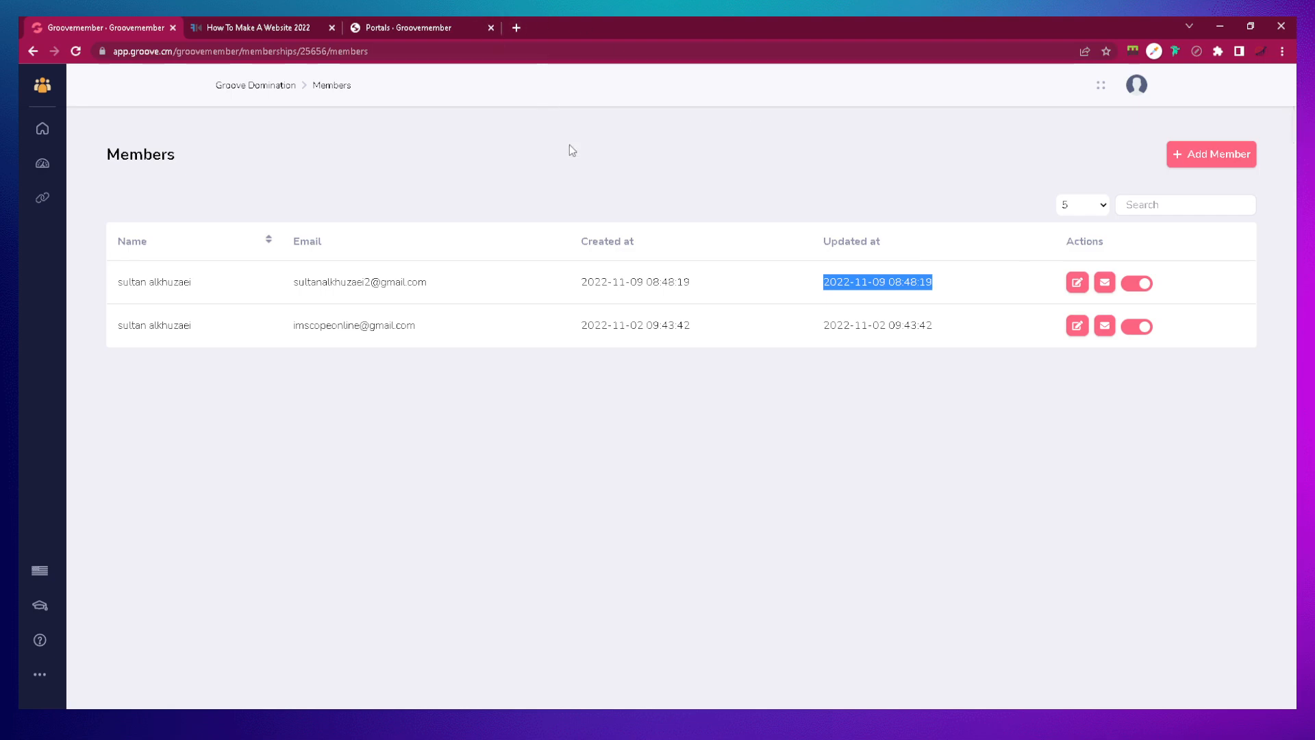
pyautogui.click(507, 601)
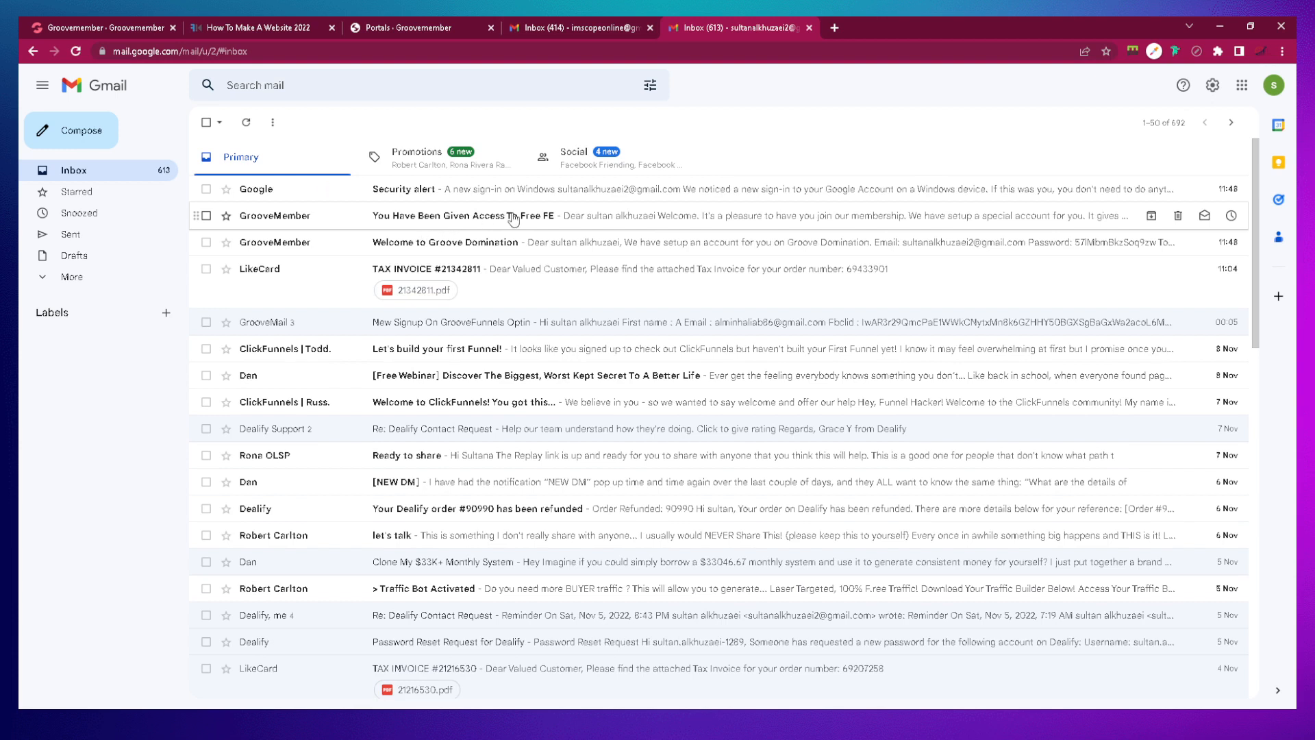
# - In the new member's Gmail inbox, check the Promotions and Primary categories and open the "Welcome to Groove Domination" email
pyautogui.click(448, 157)
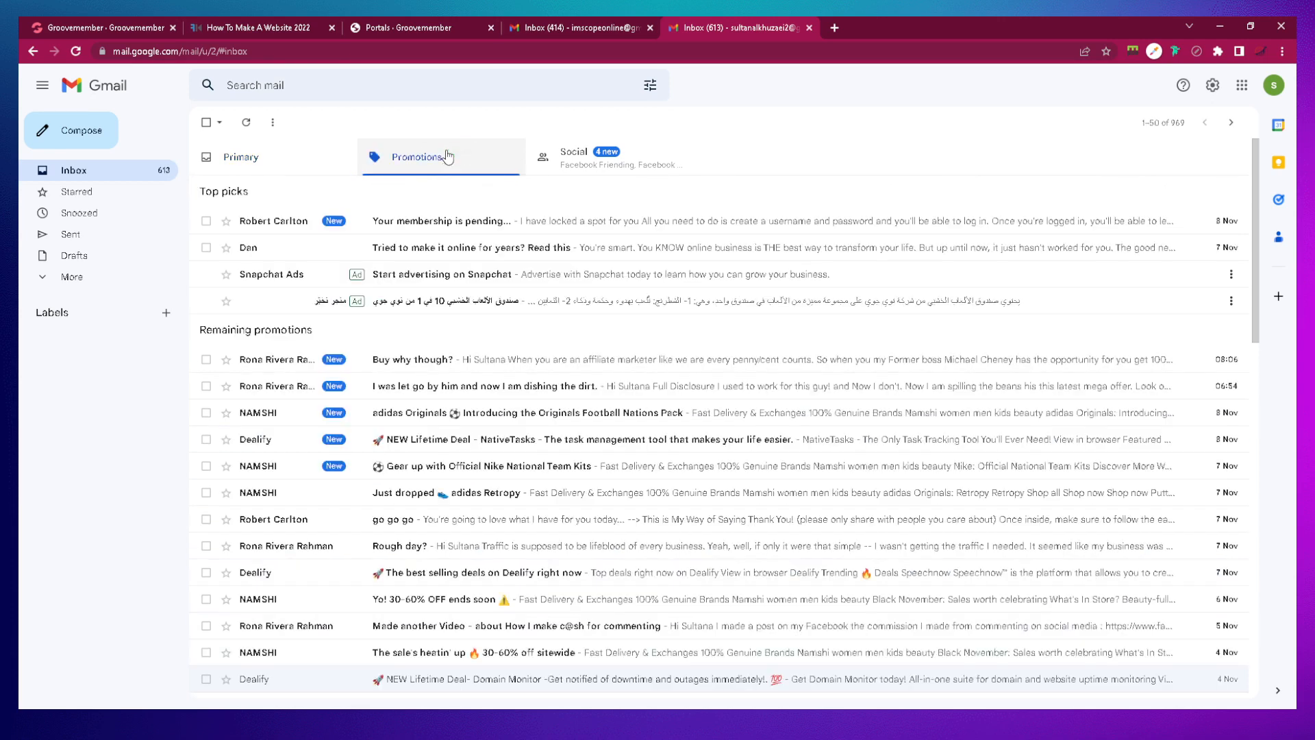
pyautogui.click(341, 156)
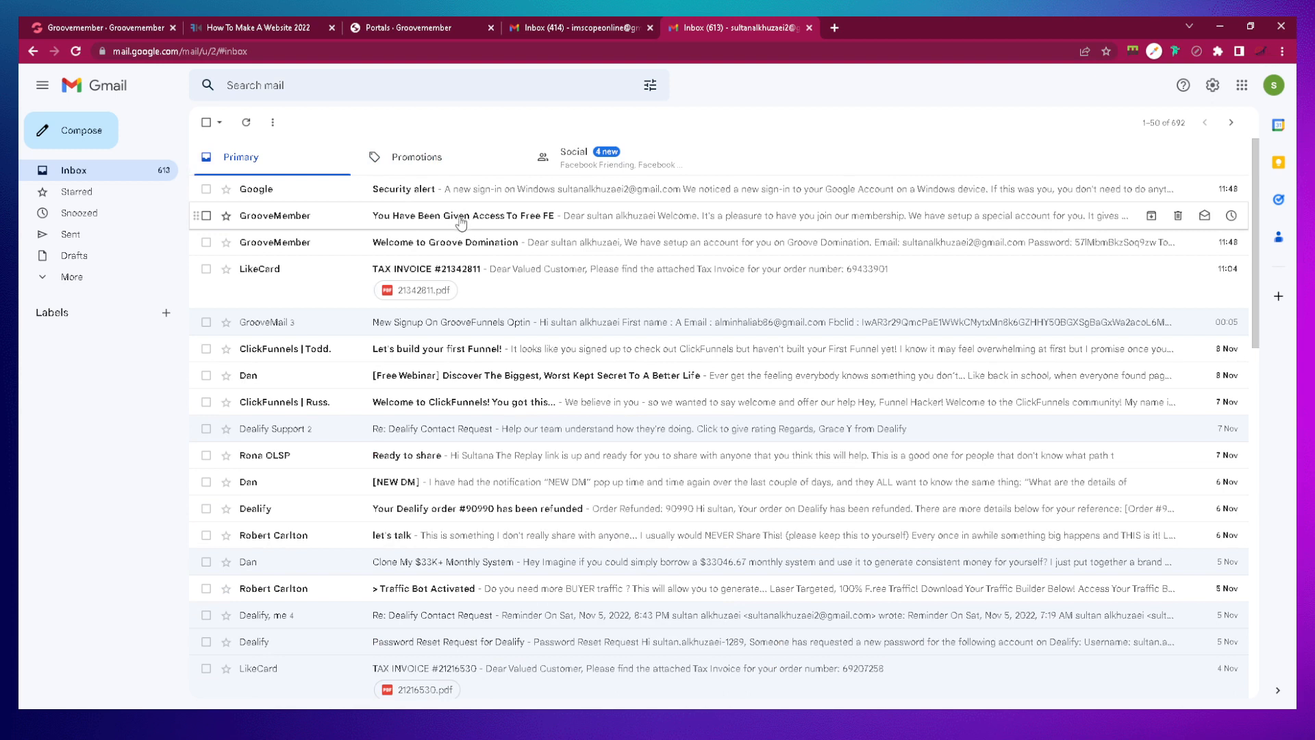
pyautogui.click(467, 244)
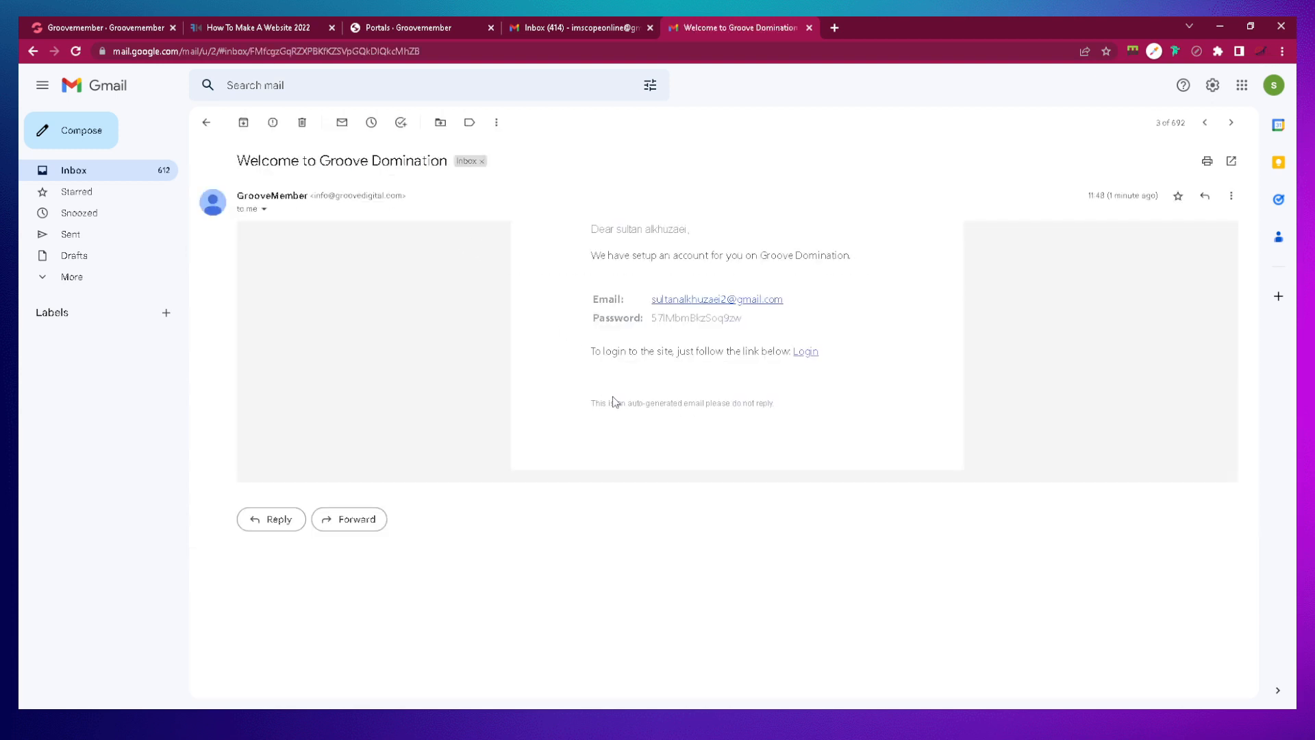
# - Follow the welcome email's login link and look over the Groove Domination home page and its course cards
pyautogui.click(806, 351)
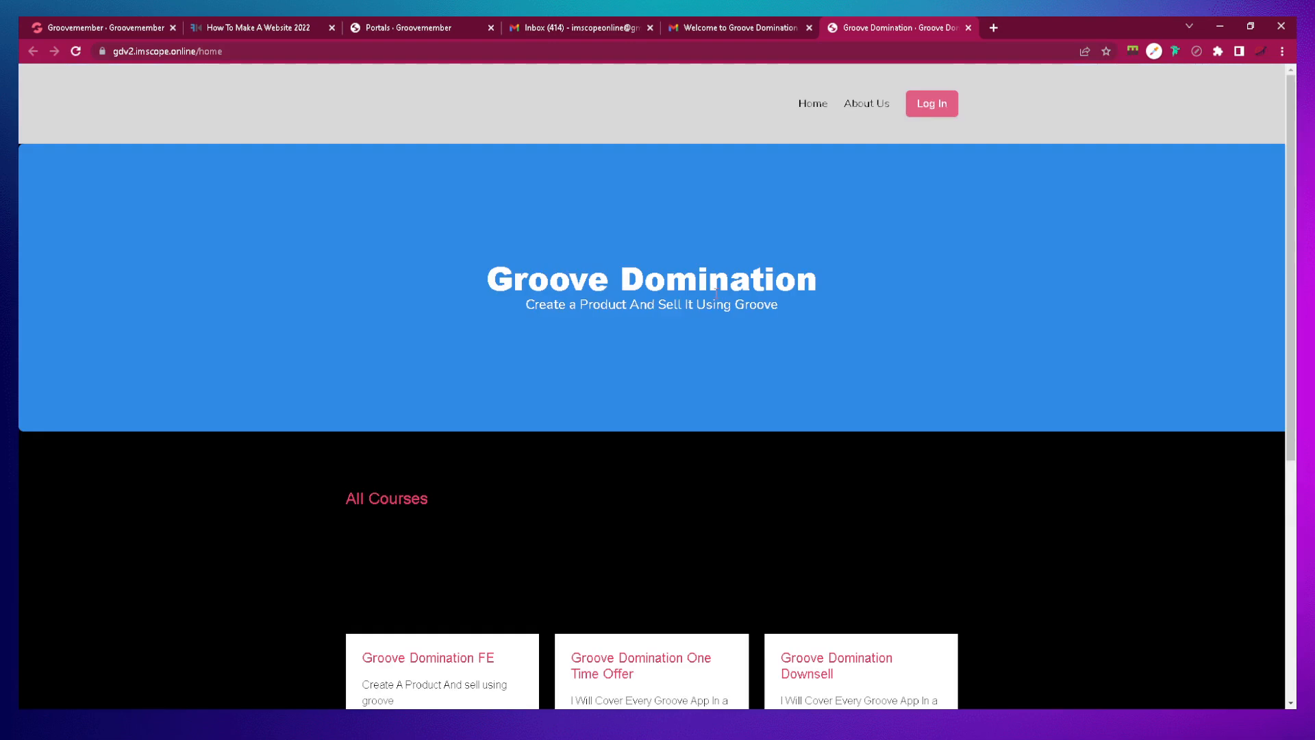
pyautogui.scroll(-6, 762, 363)
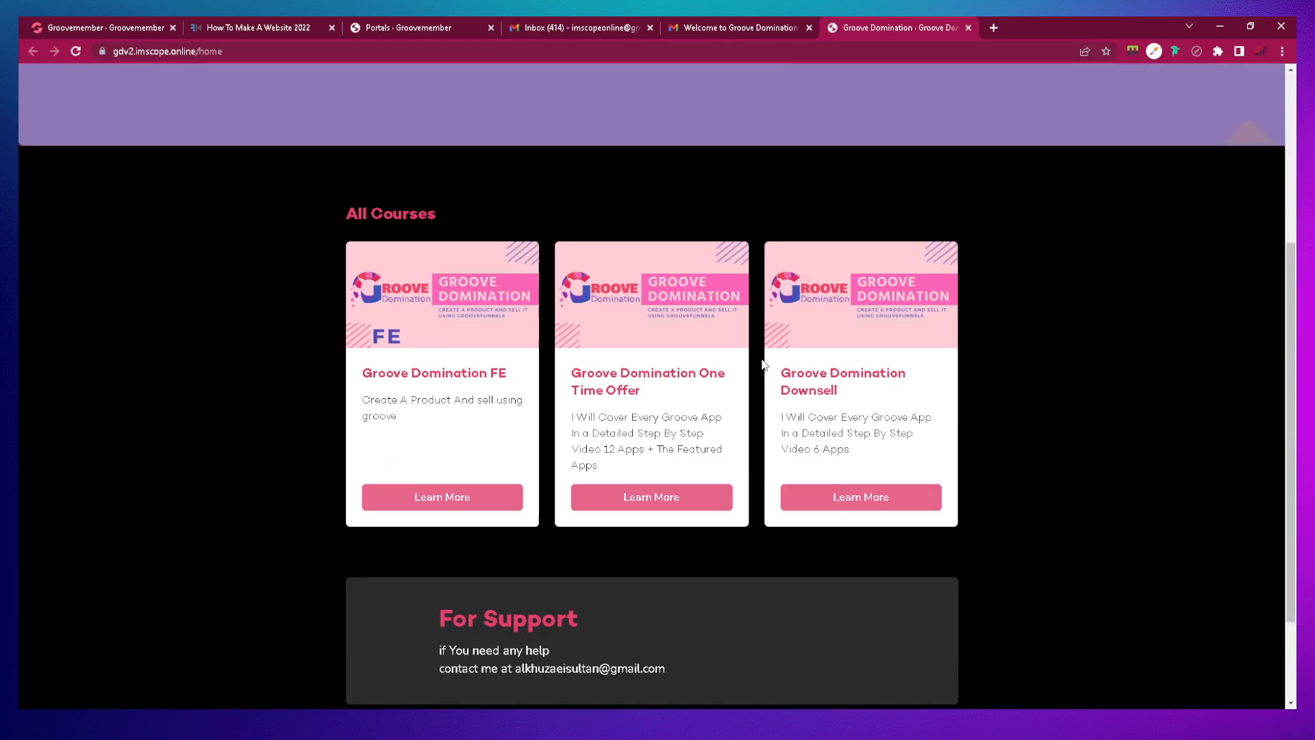
pyautogui.scroll(6, 762, 363)
pyautogui.scroll(-6, 764, 364)
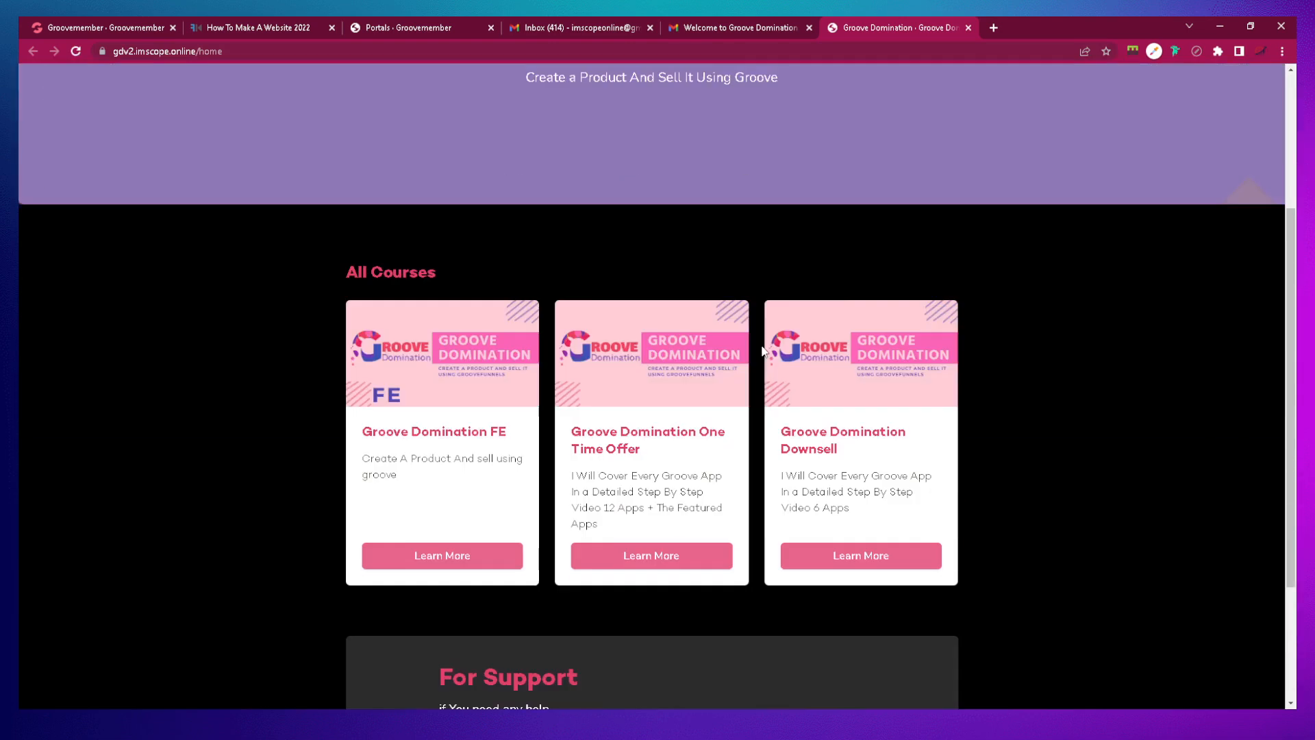
pyautogui.scroll(6, 762, 350)
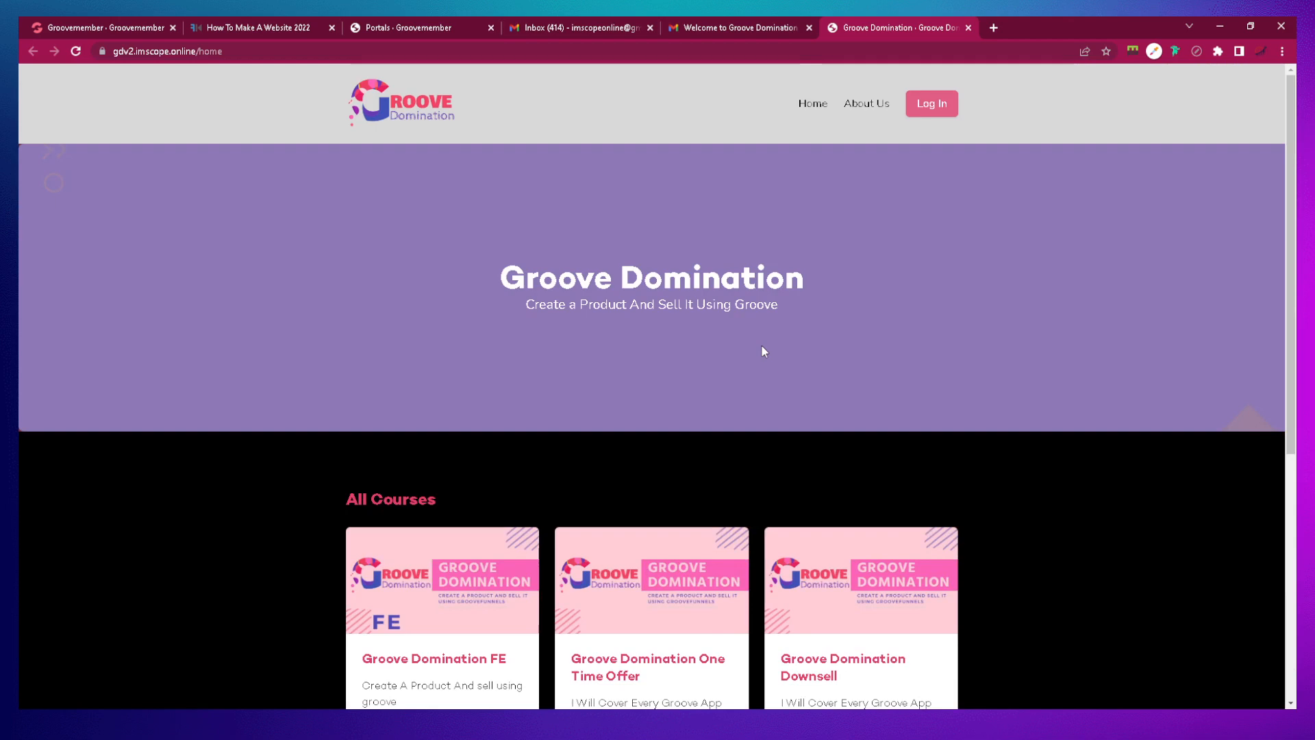
# - Open the IM Scope portal's login form and fill in the new member's e-mail address copied from the welcome email
pyautogui.click(758, 29)
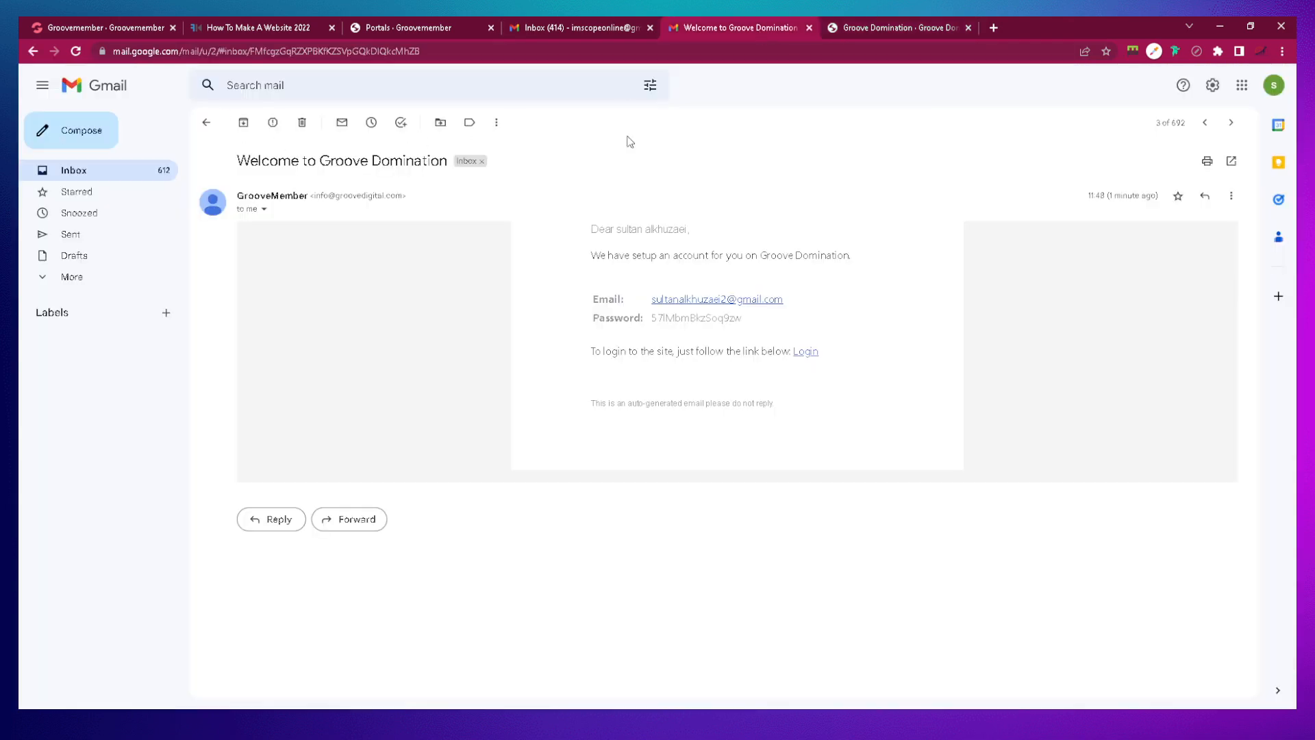
pyautogui.click(433, 27)
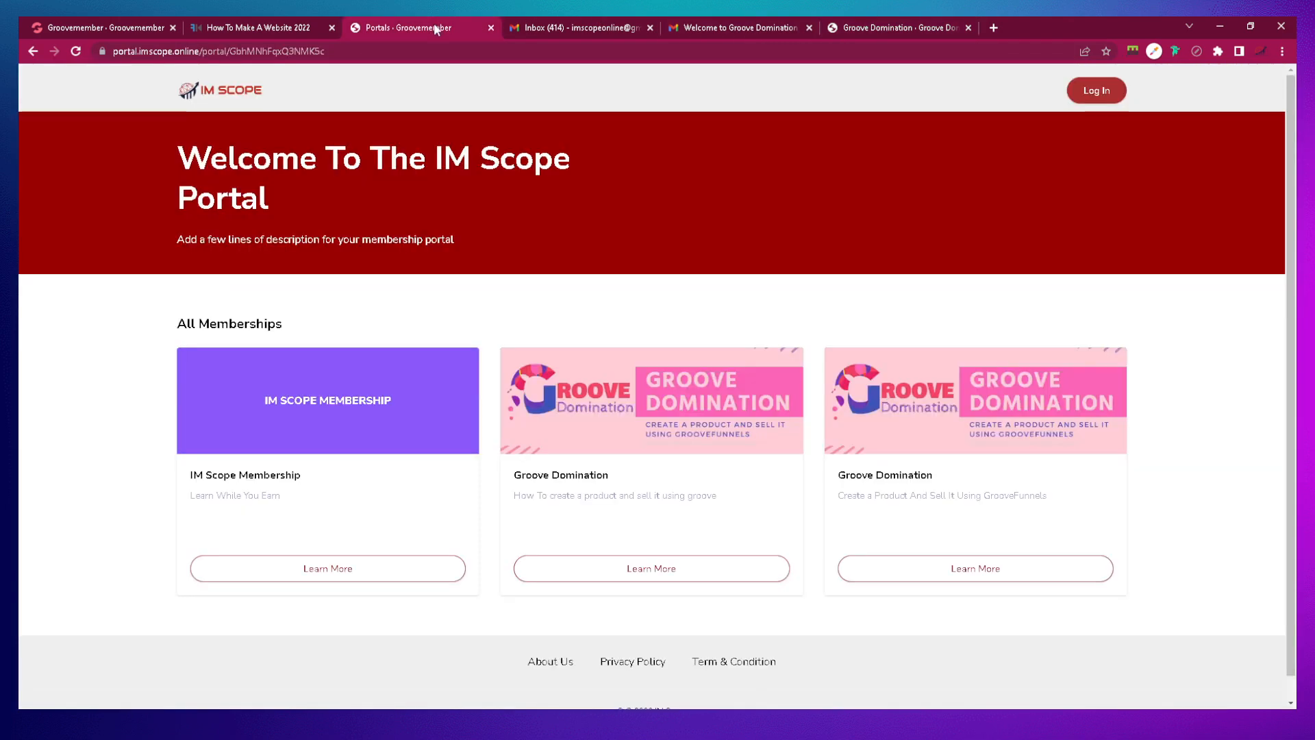
pyautogui.click(1096, 90)
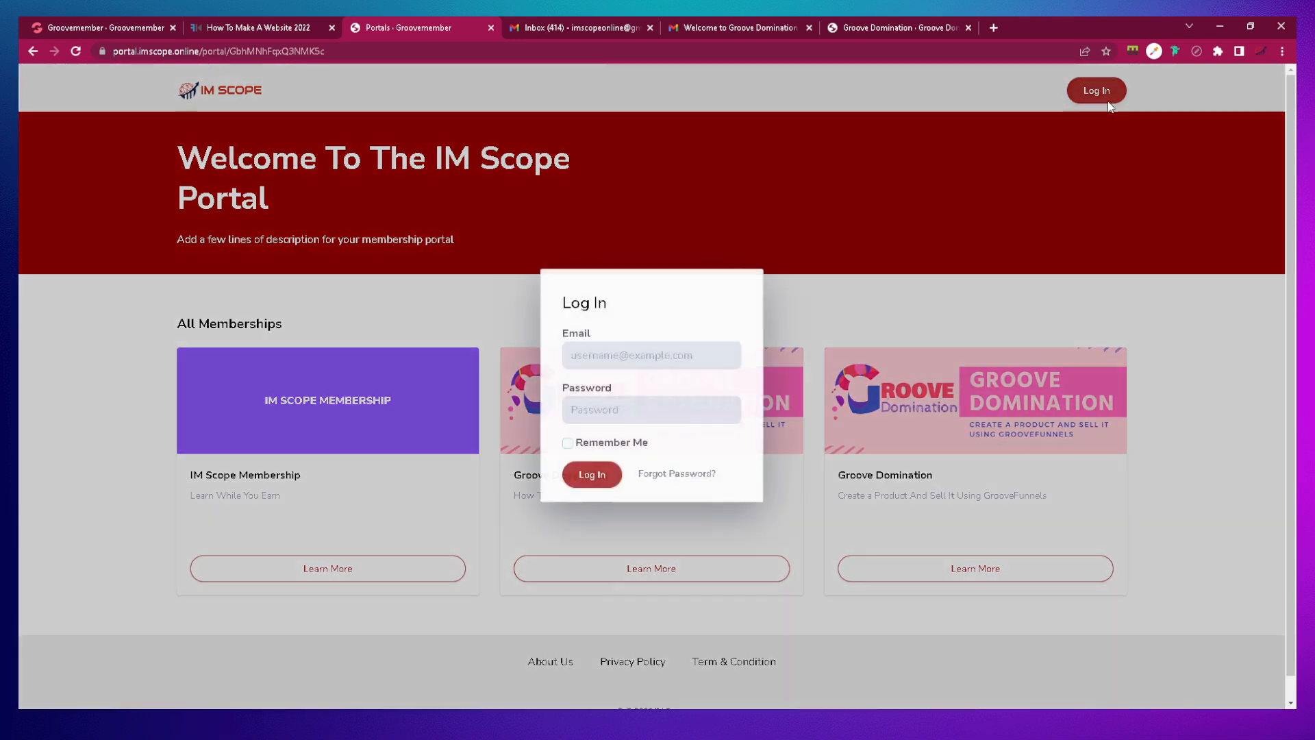
pyautogui.click(898, 29)
pyautogui.click(729, 26)
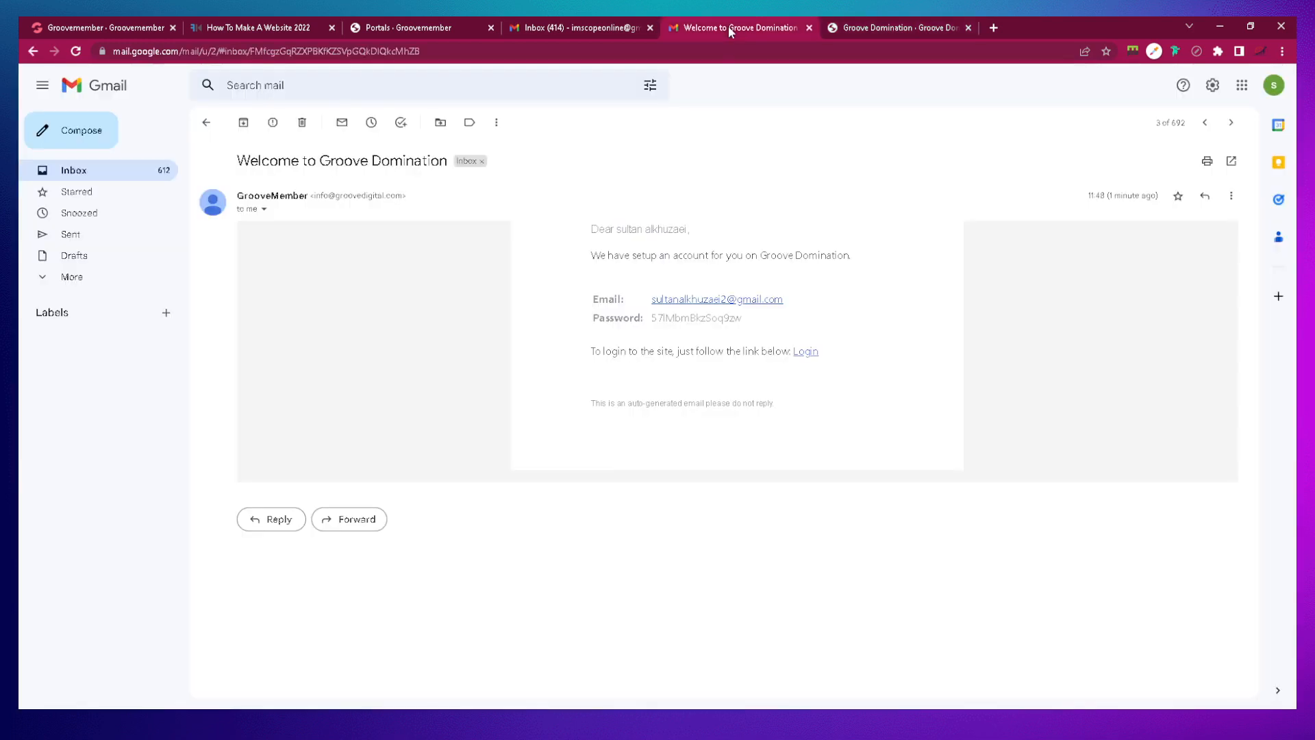
pyautogui.moveTo(790, 305); pyautogui.dragTo(649, 299)
pyautogui.click(648, 299)
pyautogui.click(366, 27)
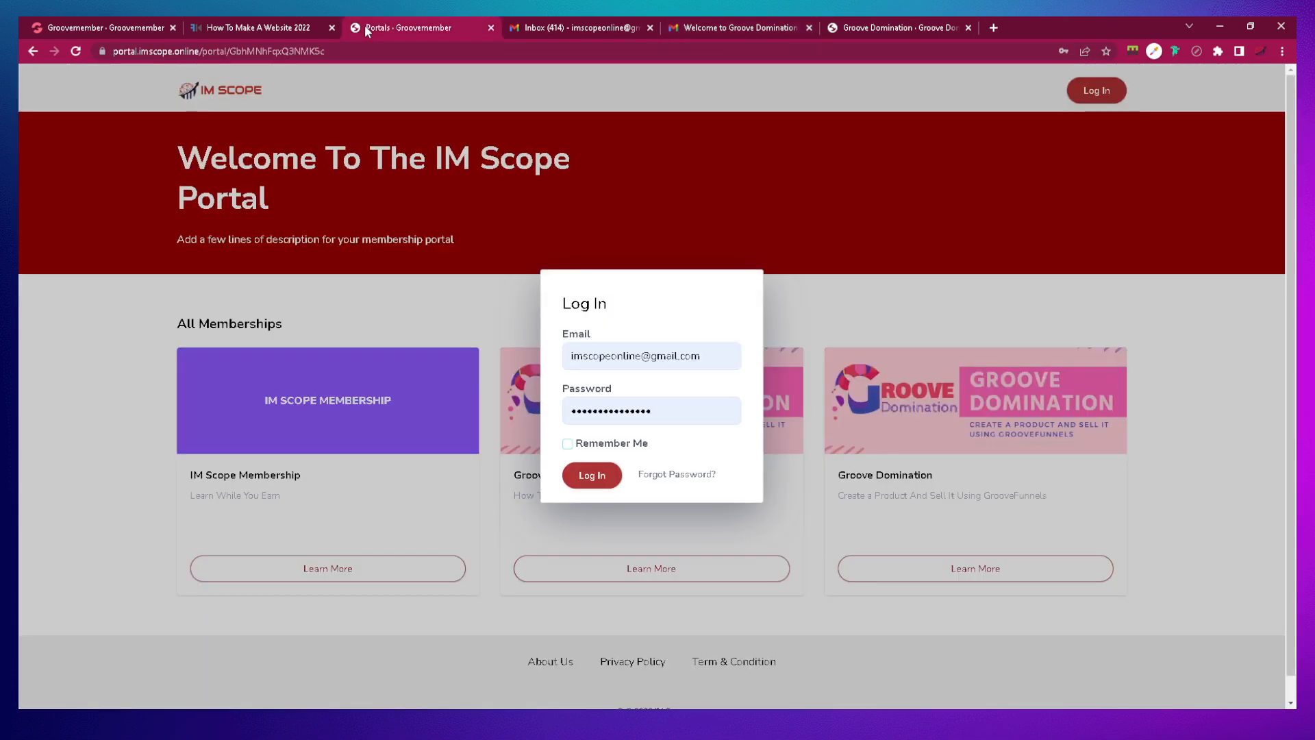
pyautogui.tripleClick(707, 361)
pyautogui.hotkey('ctrl', 'v')
pyautogui.press('Tab')
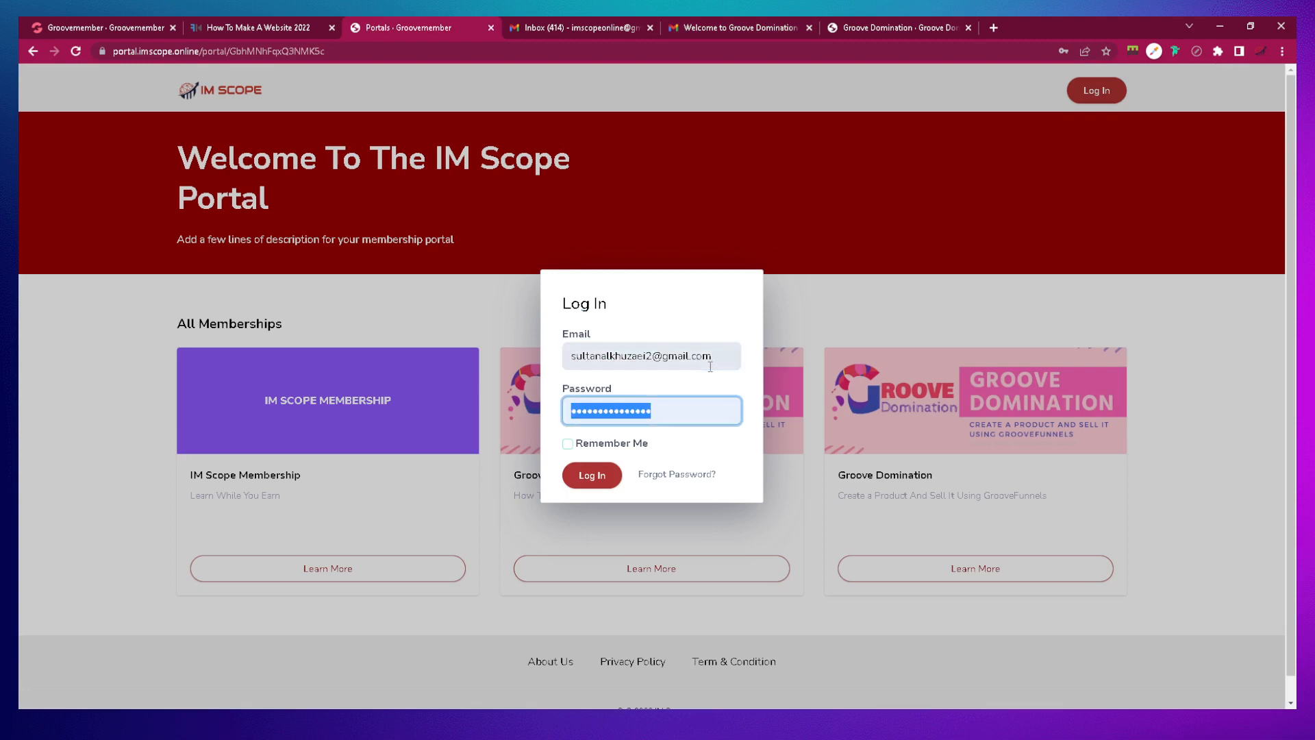
# - Copy the member's account password from the welcome email into the portal's password field and log in
pyautogui.click(905, 26)
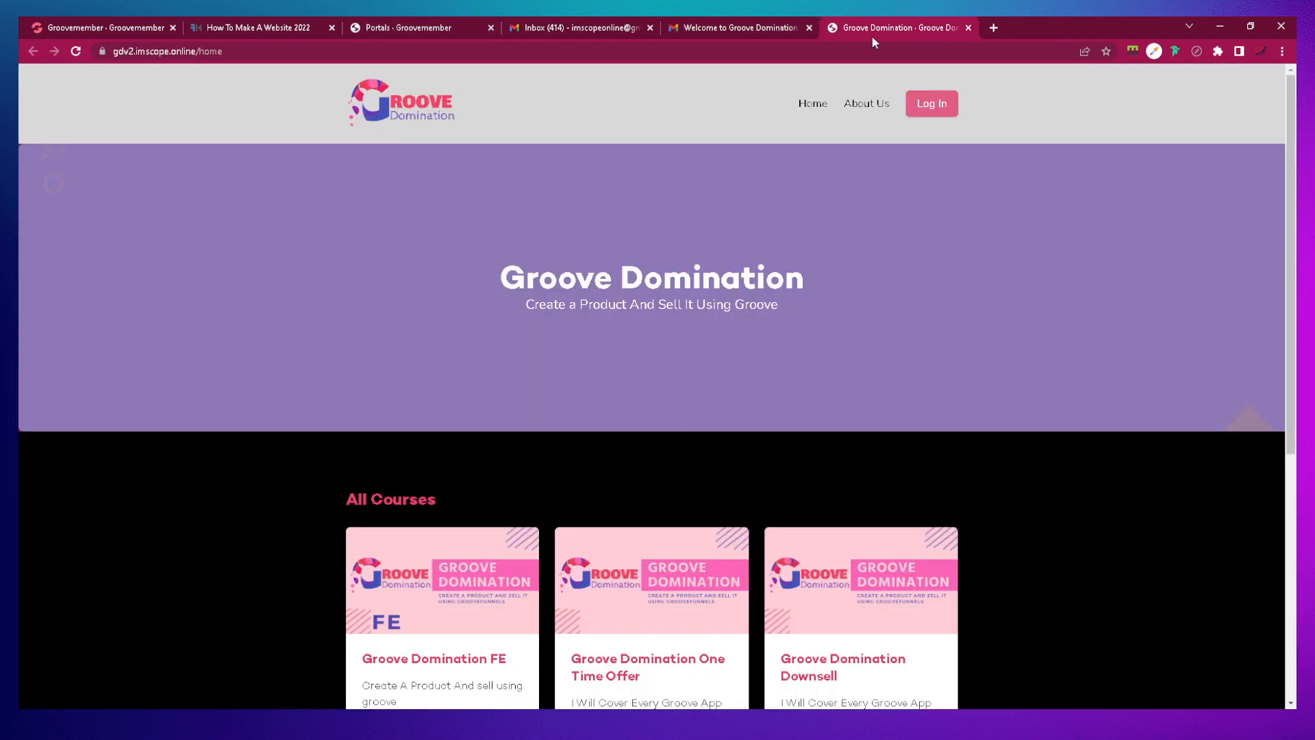
pyautogui.click(758, 26)
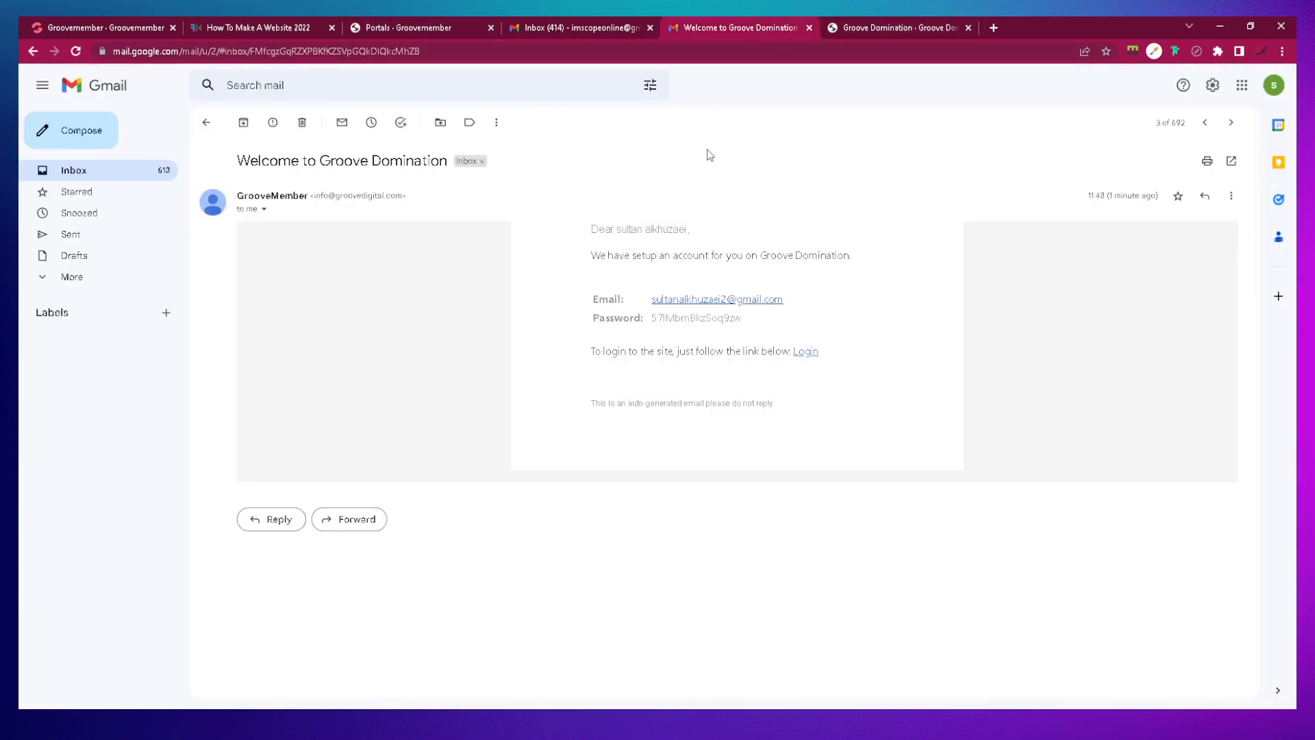
pyautogui.doubleClick(696, 317)
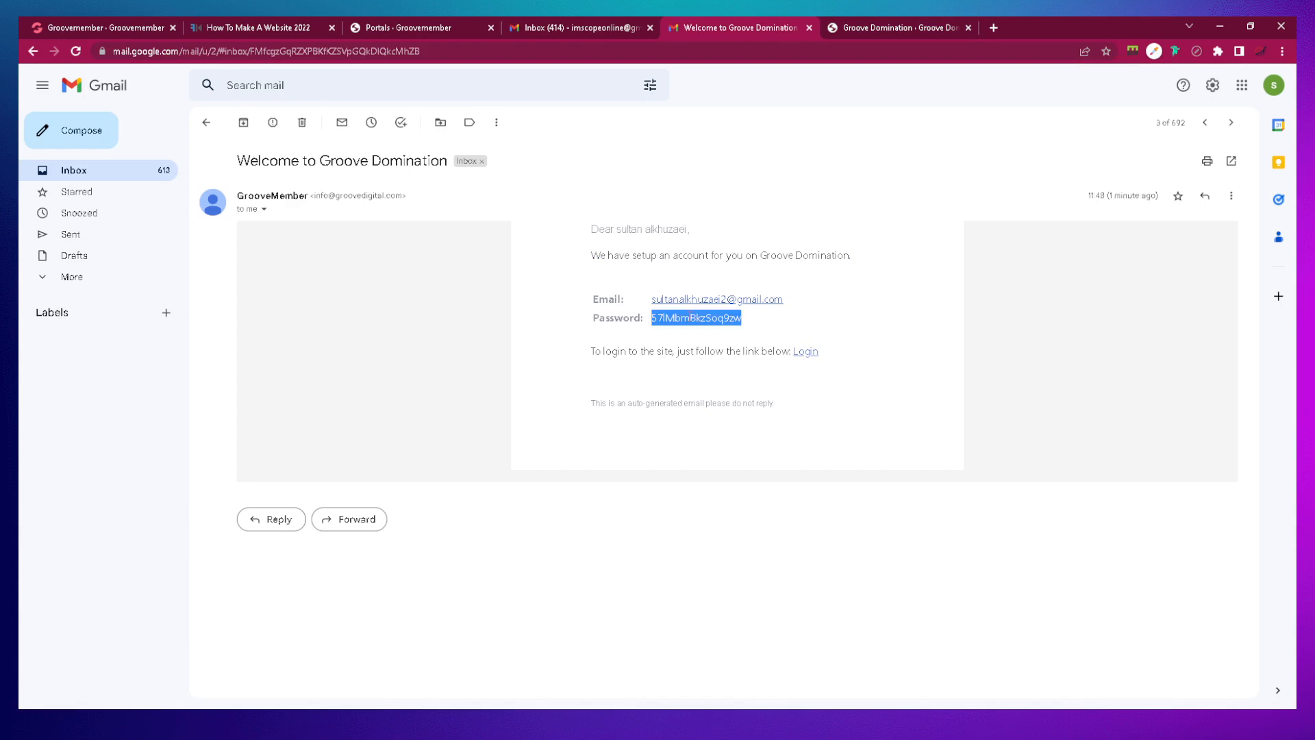
pyautogui.click(414, 28)
pyautogui.hotkey('ctrl', 'v')
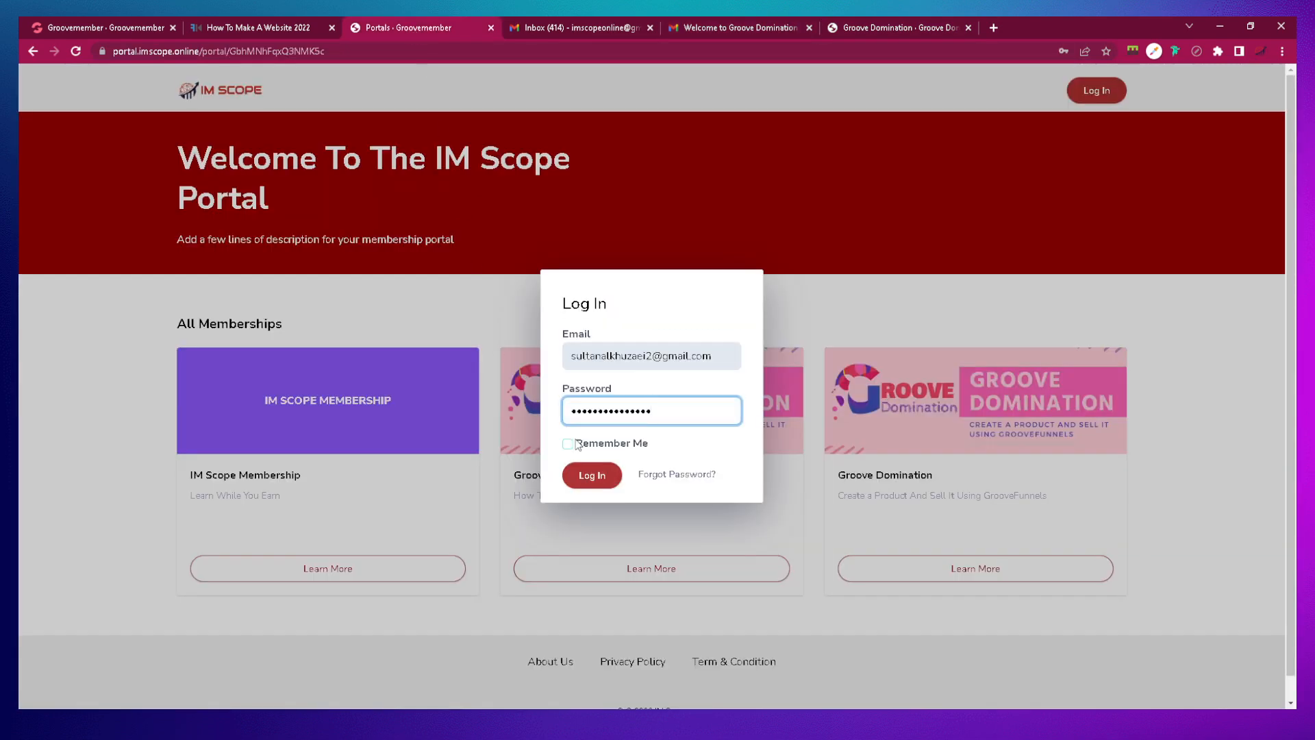
pyautogui.click(609, 475)
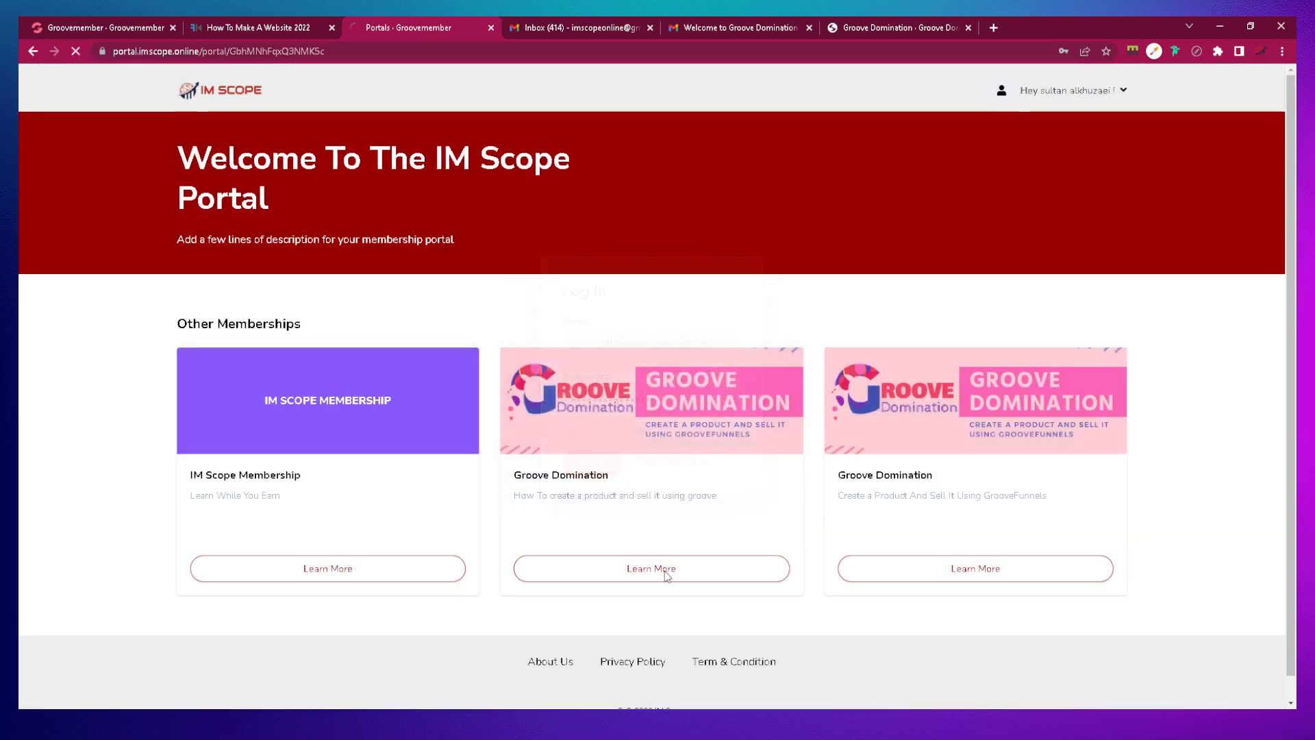
pyautogui.click(664, 572)
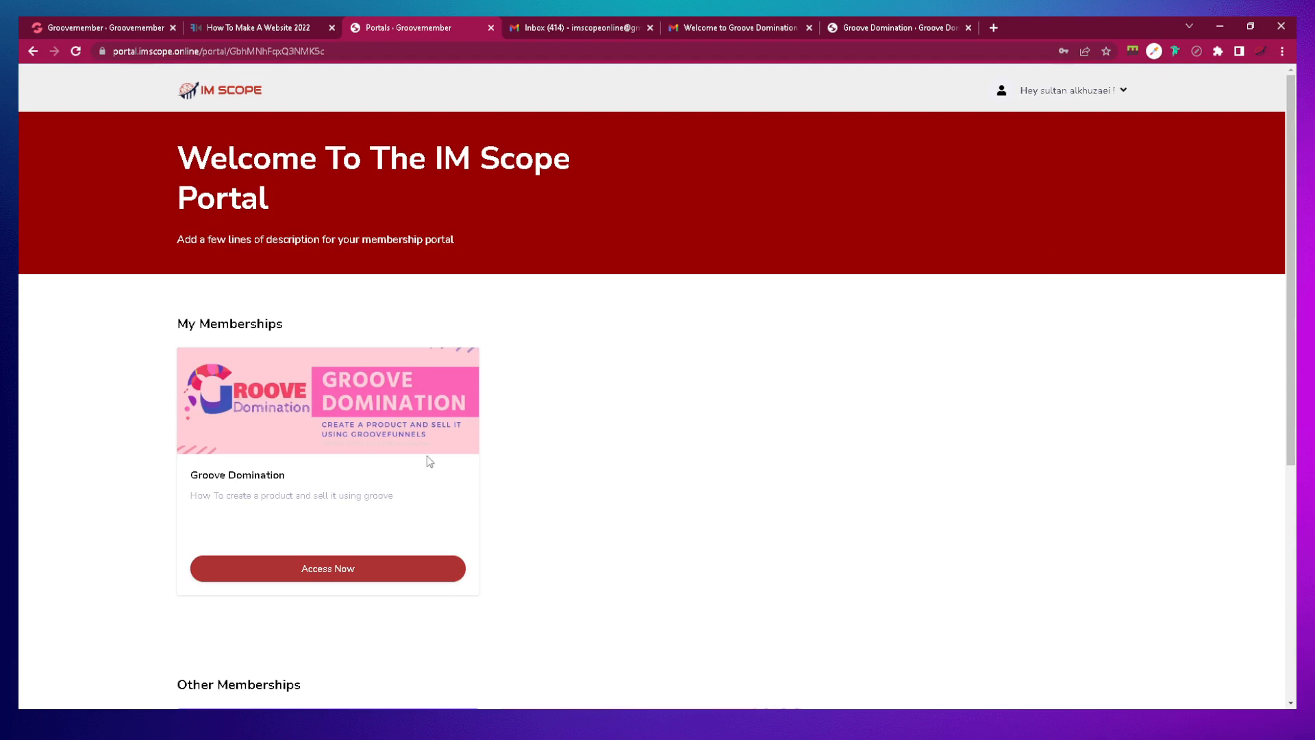
# - Access the Groove Domination membership from the portal, open the Groove Domination FE course and review its sections down to Resources
pyautogui.click(306, 571)
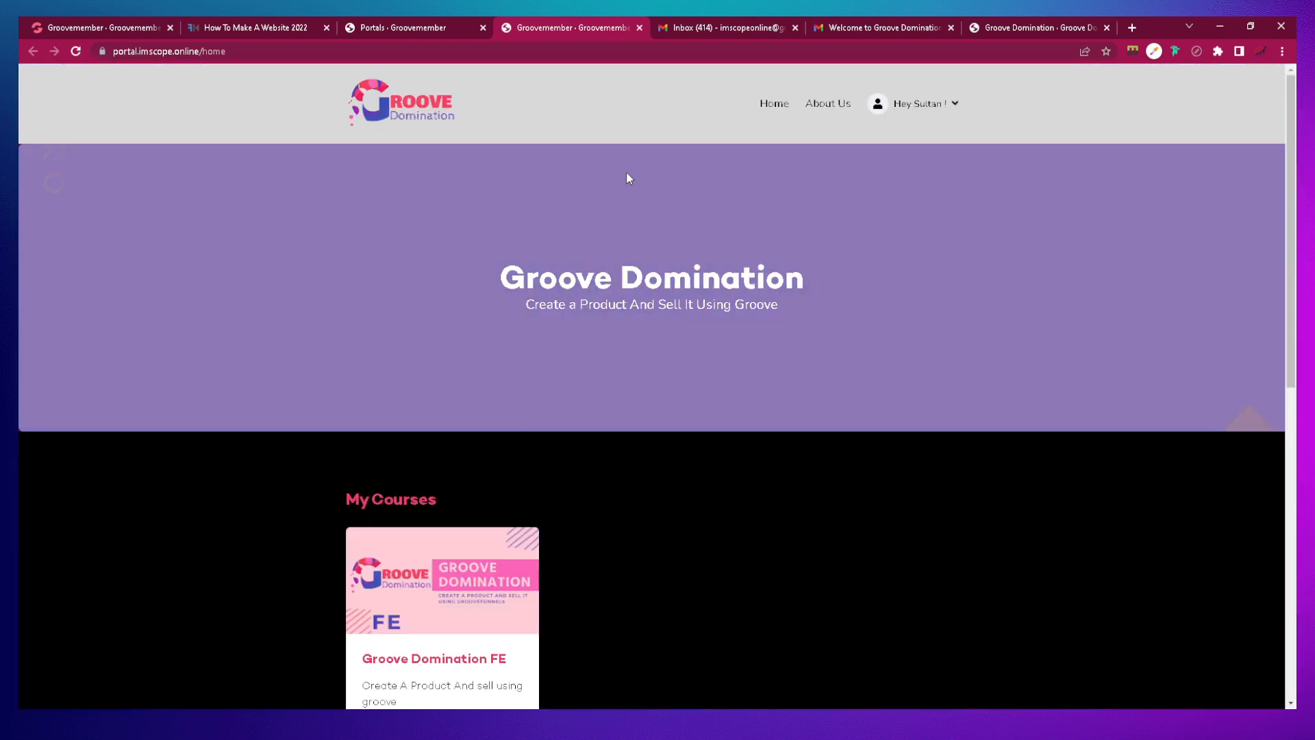
pyautogui.scroll(-4, 664, 401)
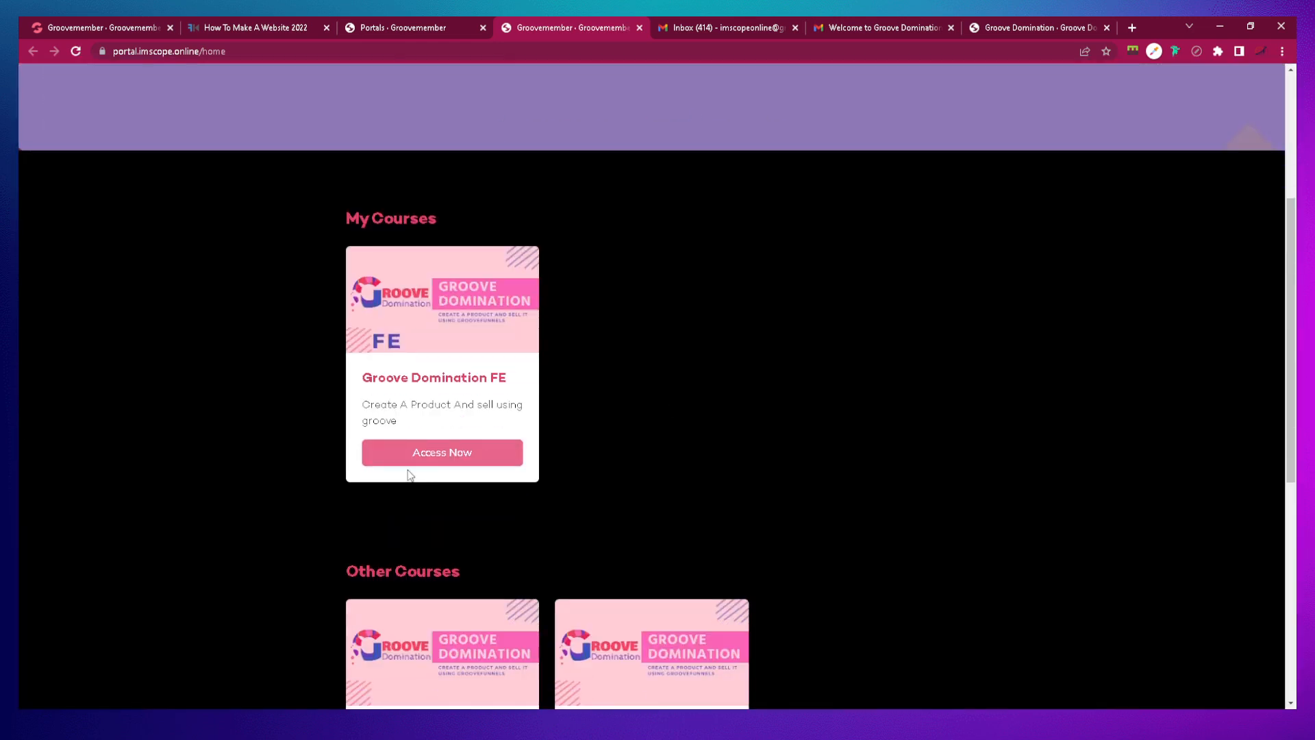
pyautogui.click(442, 457)
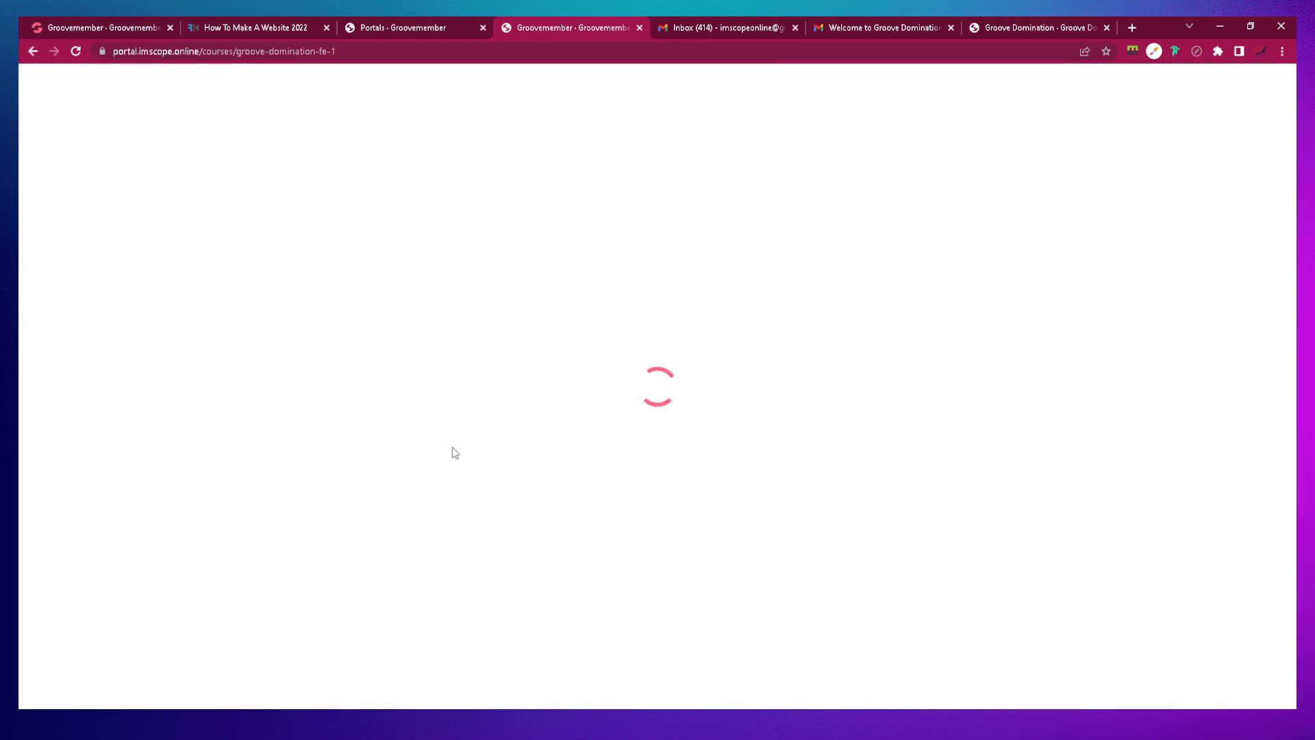
pyautogui.scroll(-15, 494, 468)
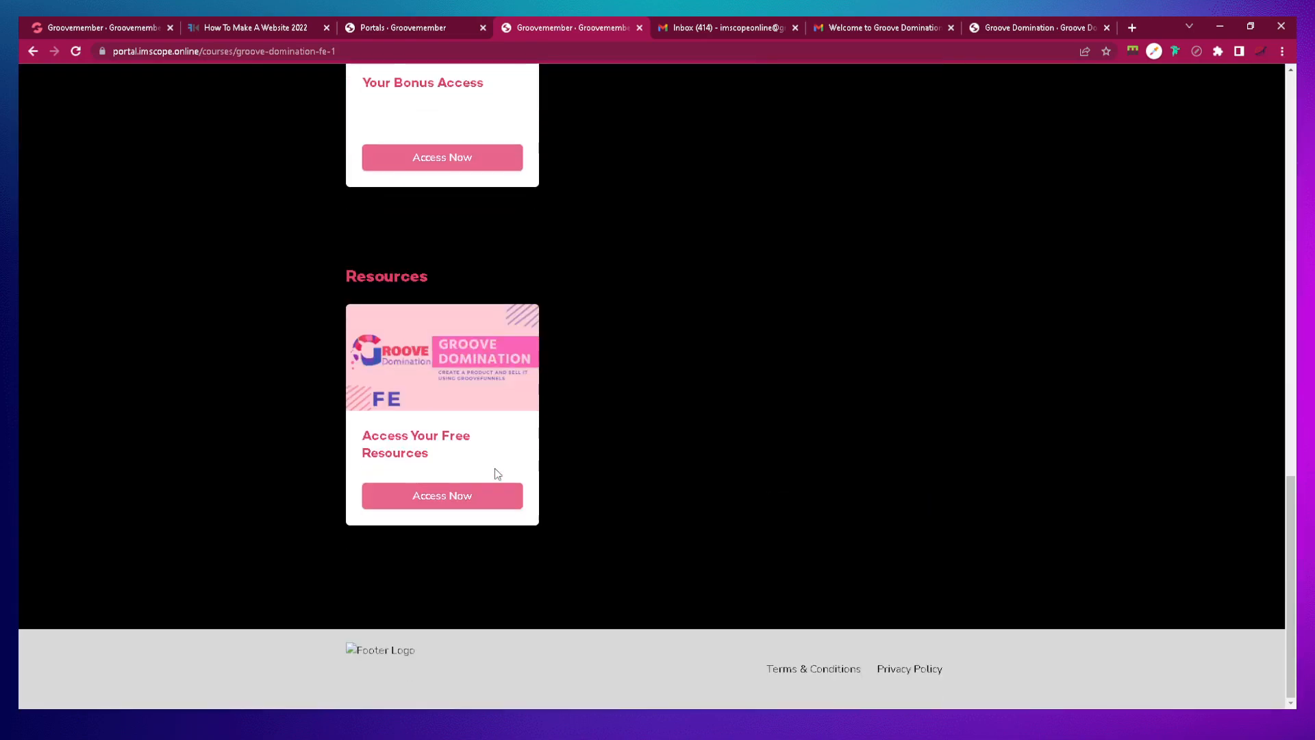
pyautogui.scroll(15, 494, 467)
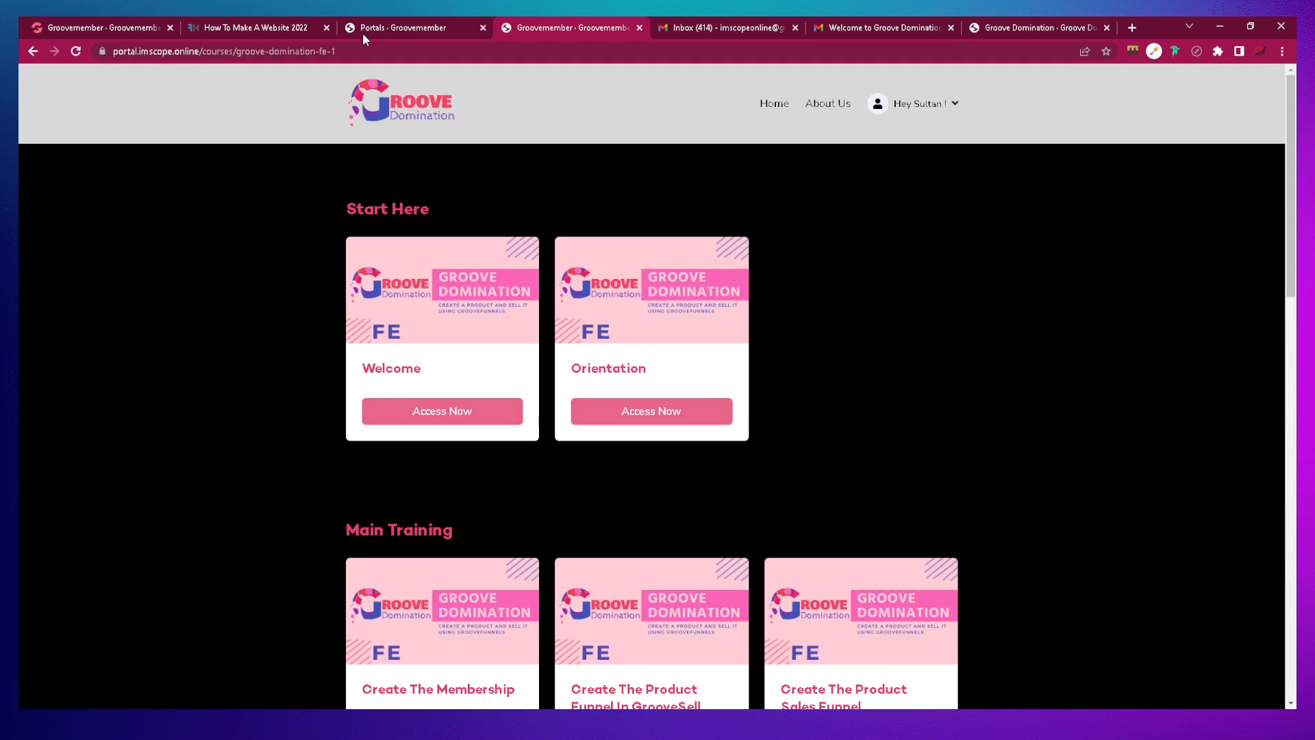
# - Return to the Groove Domination members list in GrooveMember
pyautogui.click(363, 31)
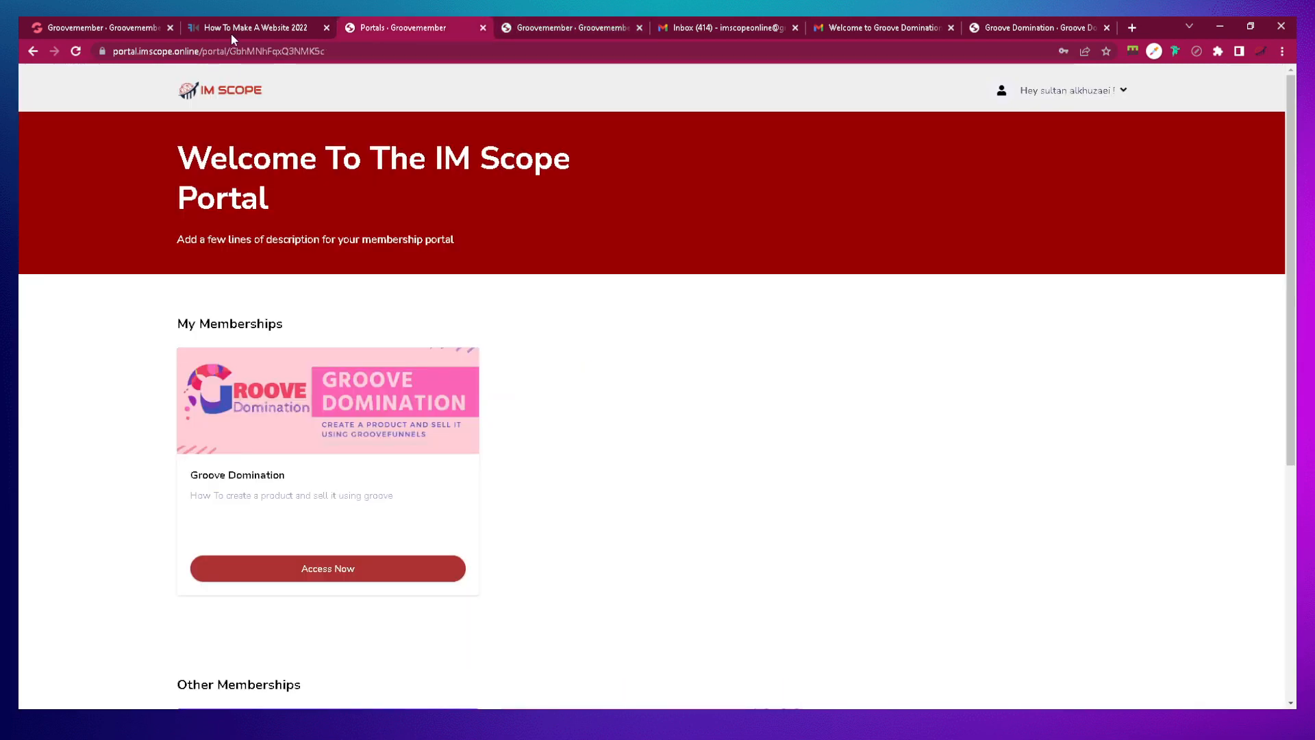
pyautogui.click(232, 34)
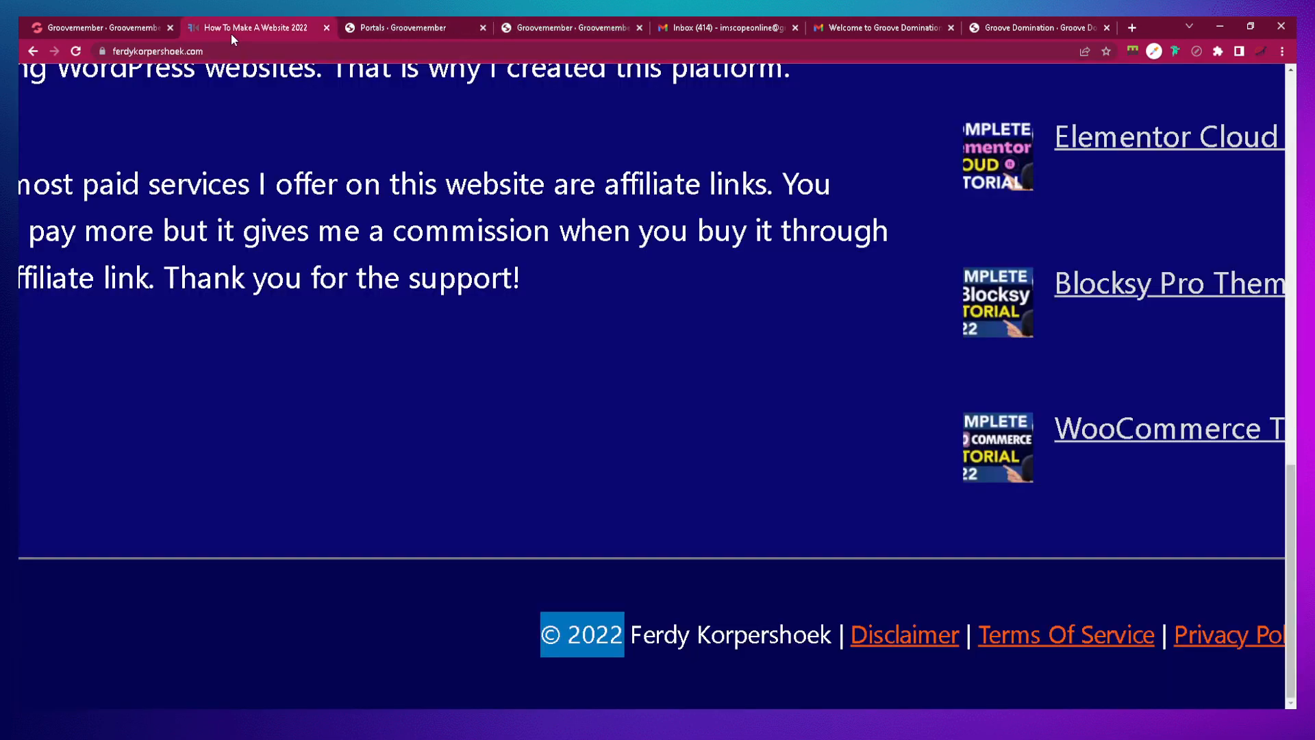
pyautogui.click(114, 32)
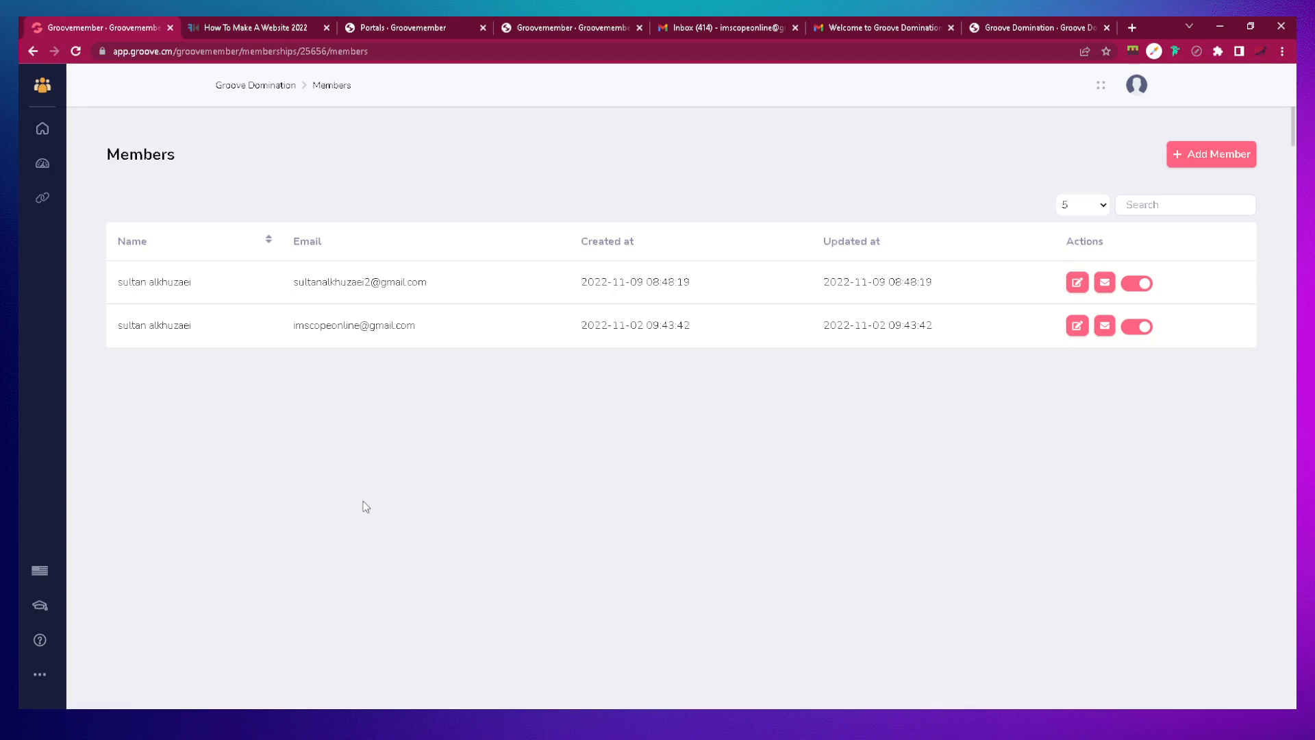